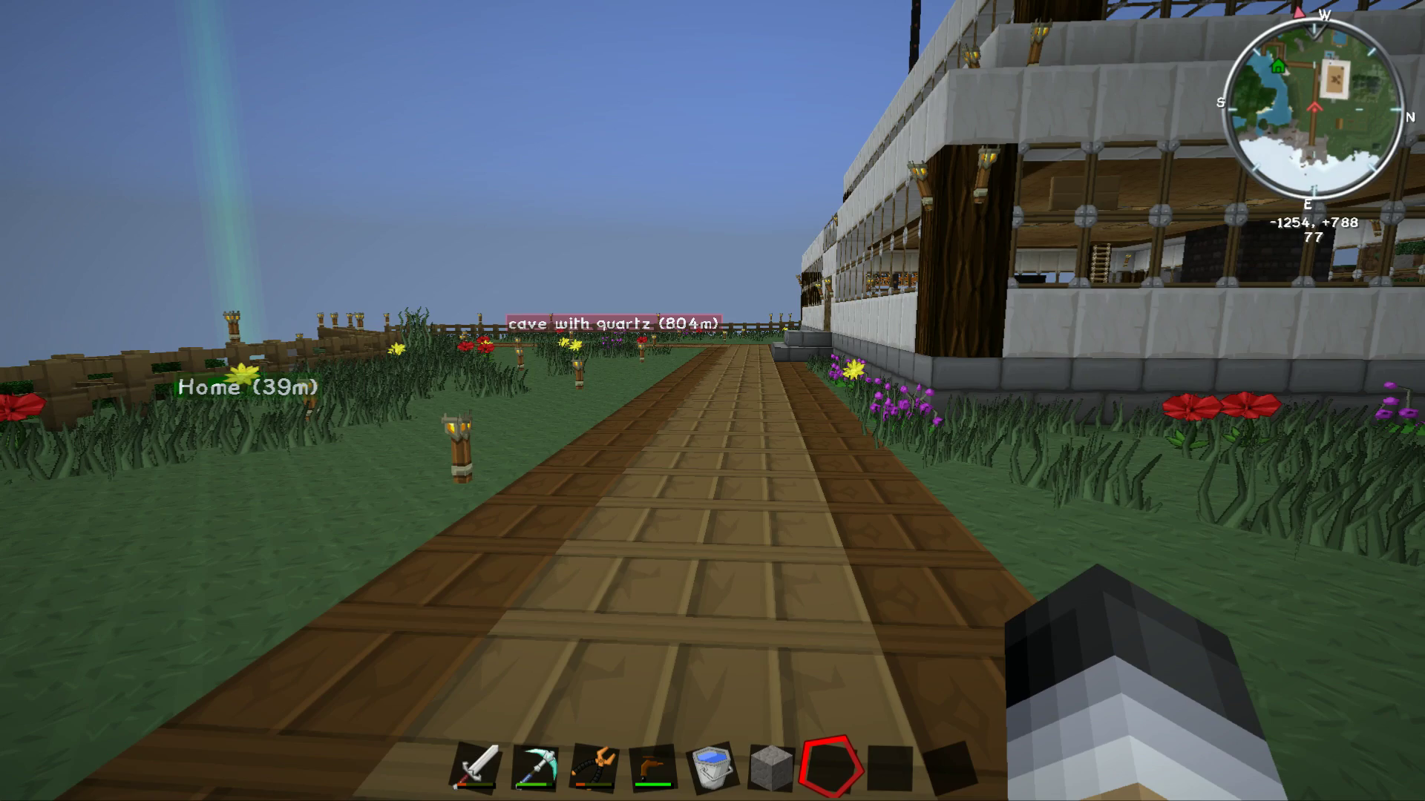
Walk along the wooden path past the white building's entrance and look around the grounds
{"action": "key", "text": "w"}
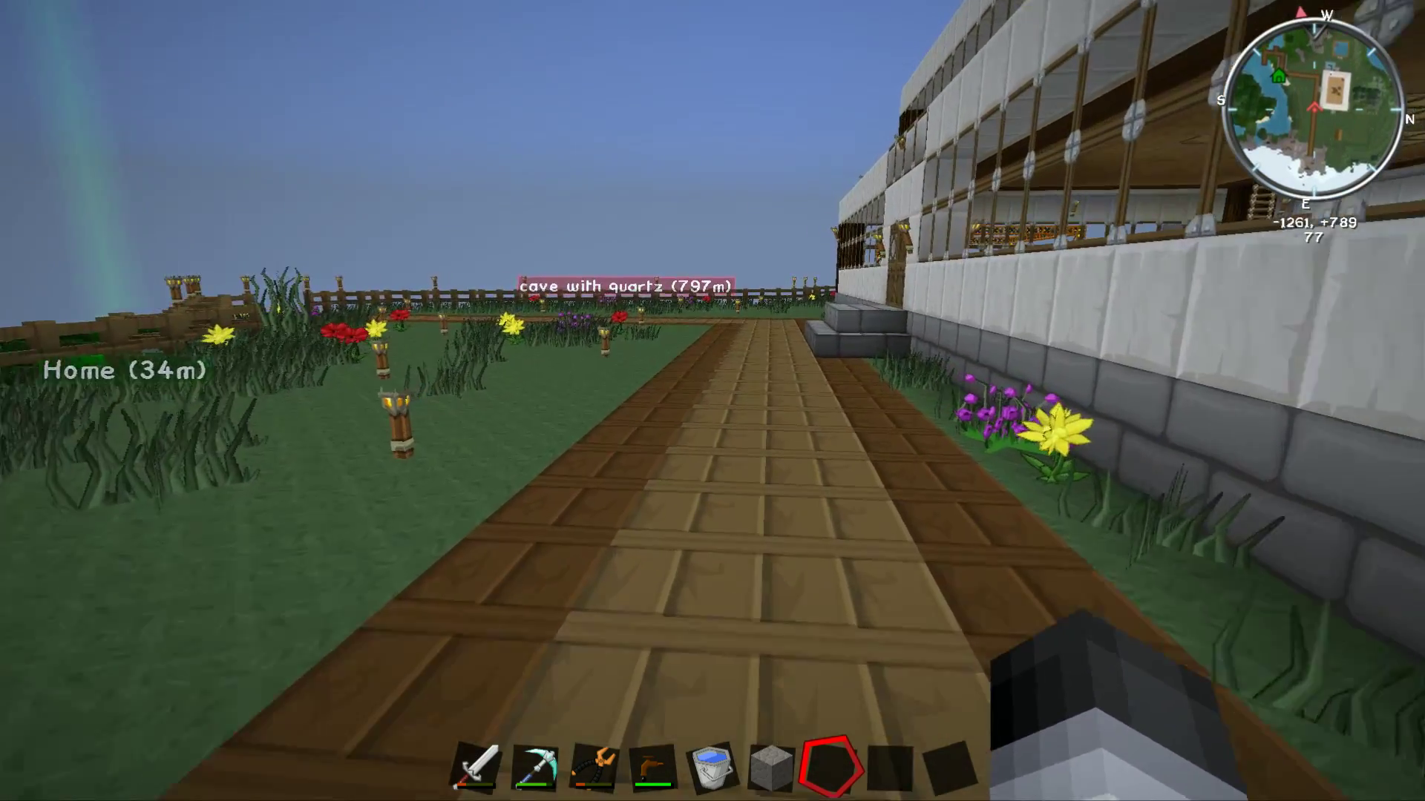
{"action": "key", "text": "w"}
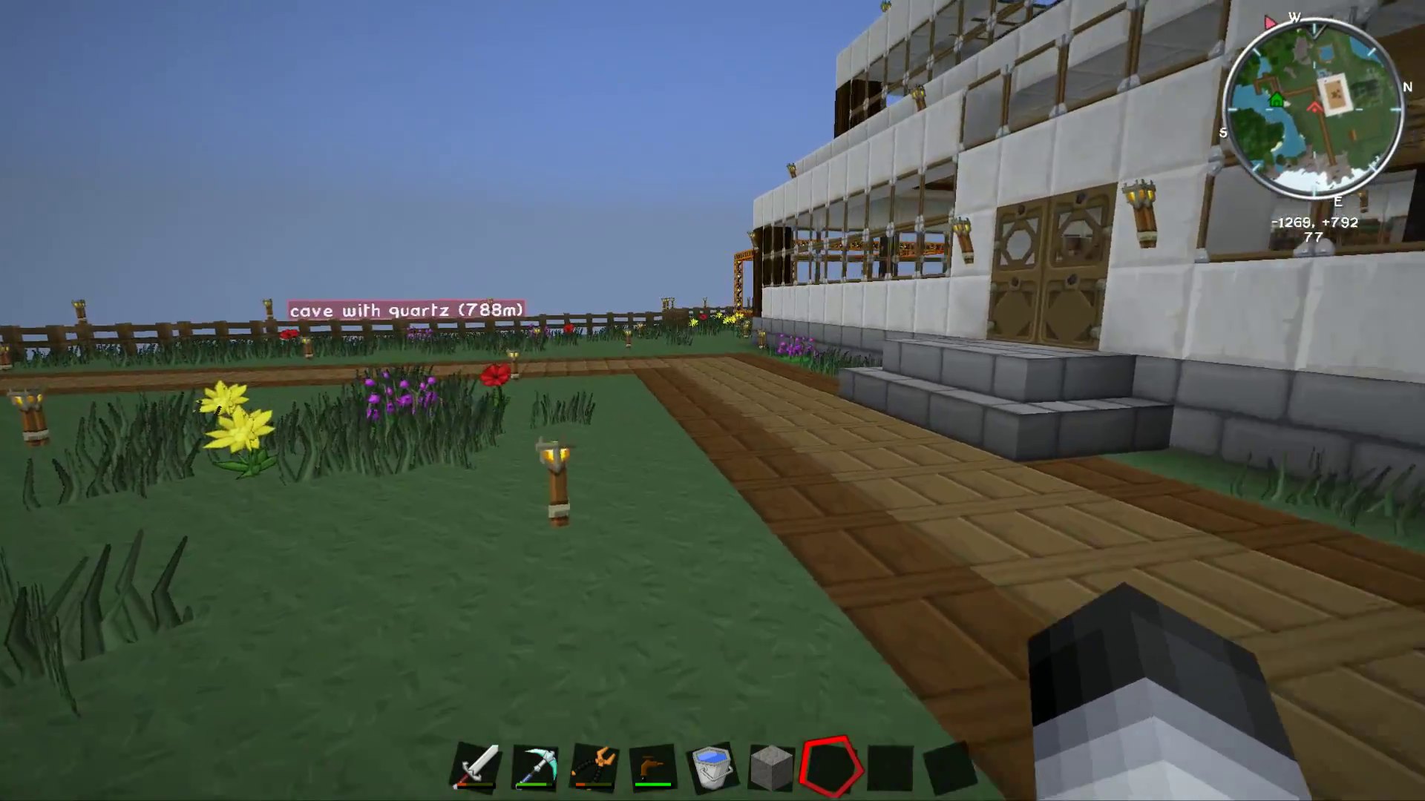
{"action": "key", "text": "w"}
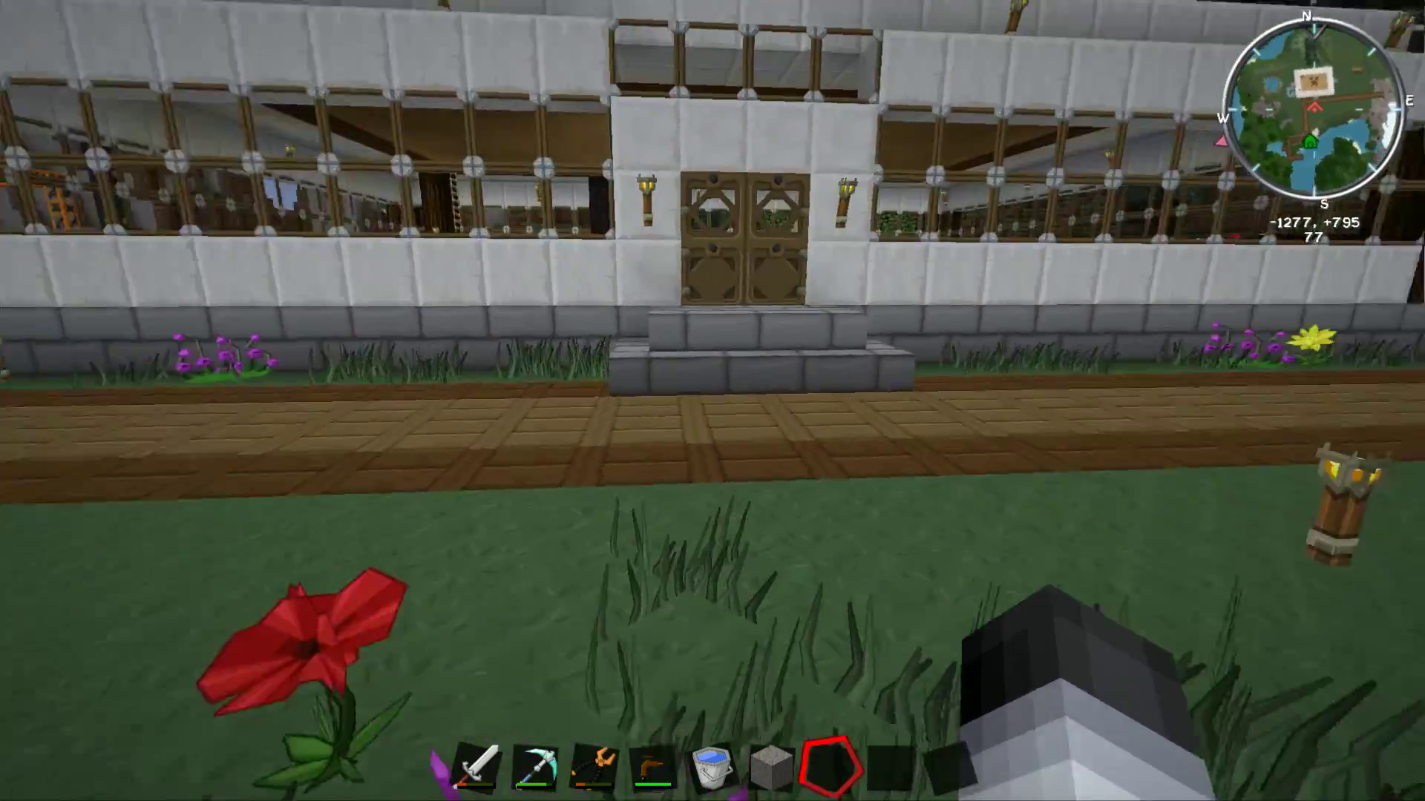
{"action": "key", "text": "w"}
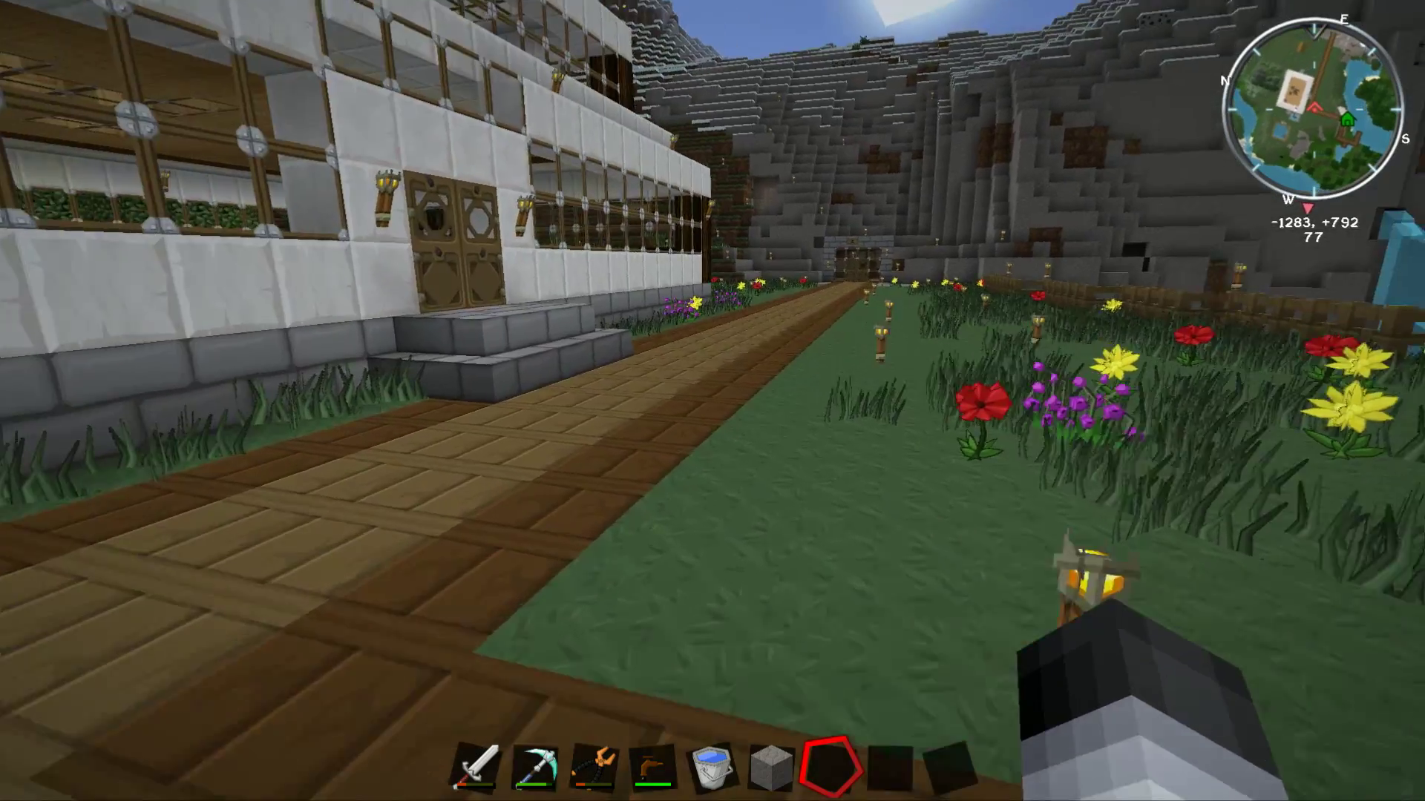
{"action": "key", "text": "w"}
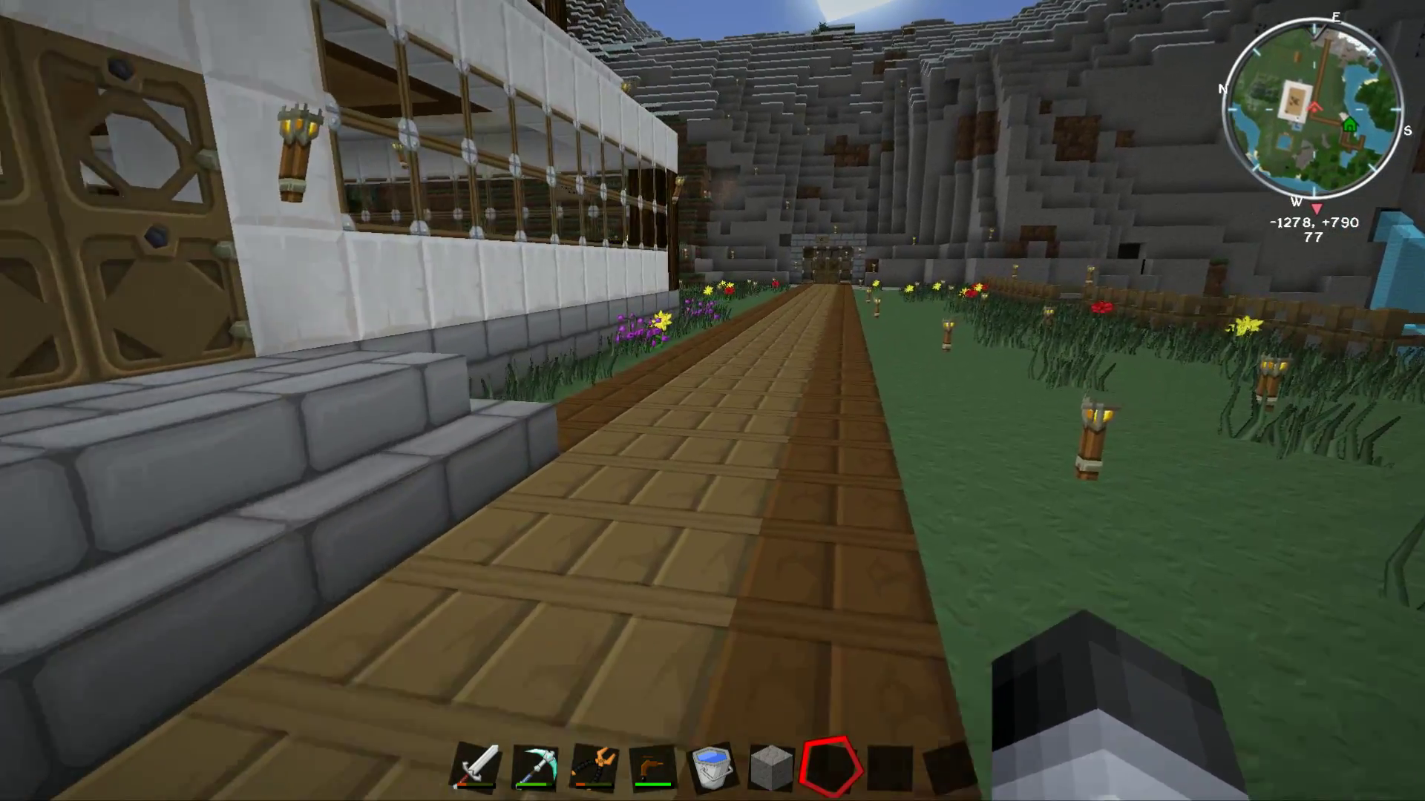
{"action": "key", "text": "w"}
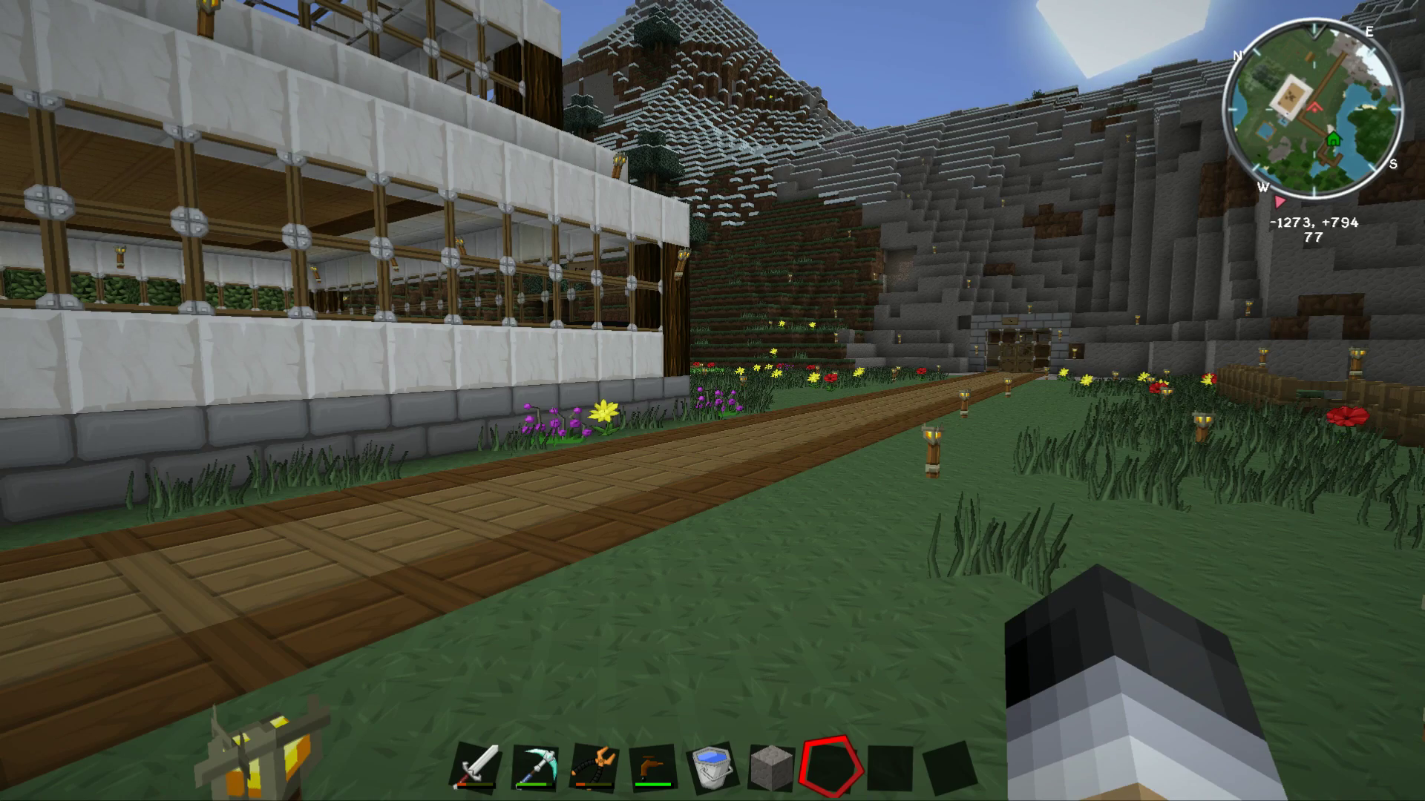
{"action": "key", "text": "w"}
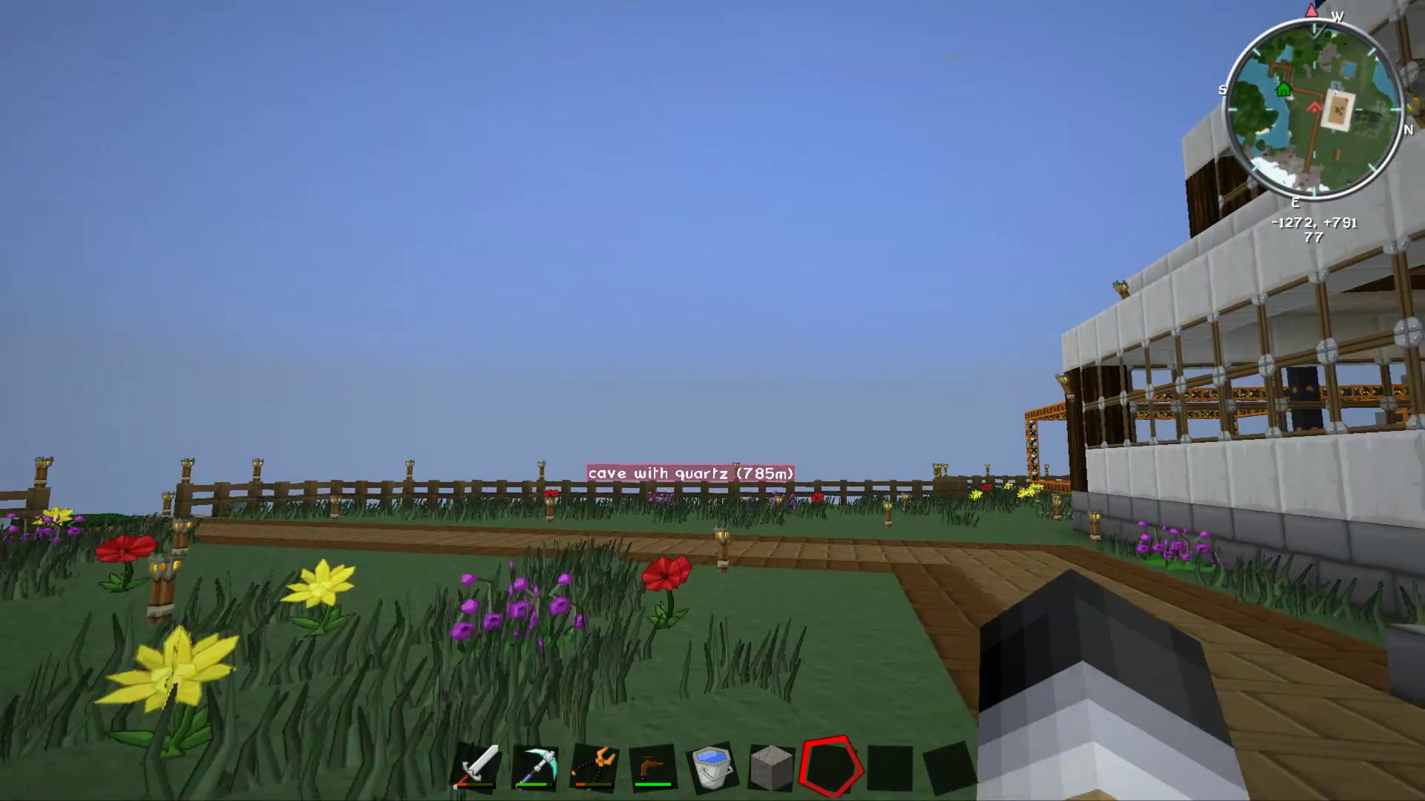
{"action": "key", "text": "w"}
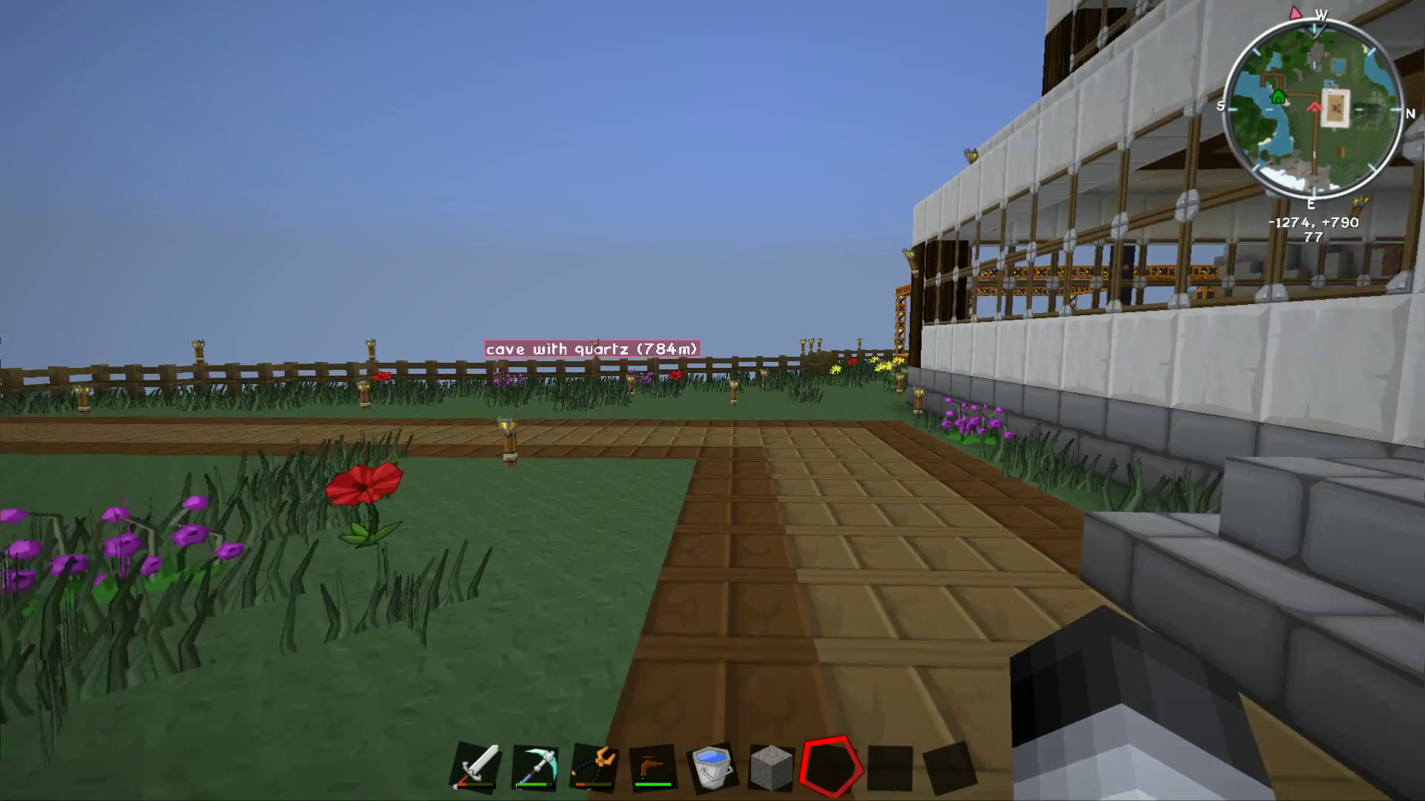
{"action": "key", "text": "w"}
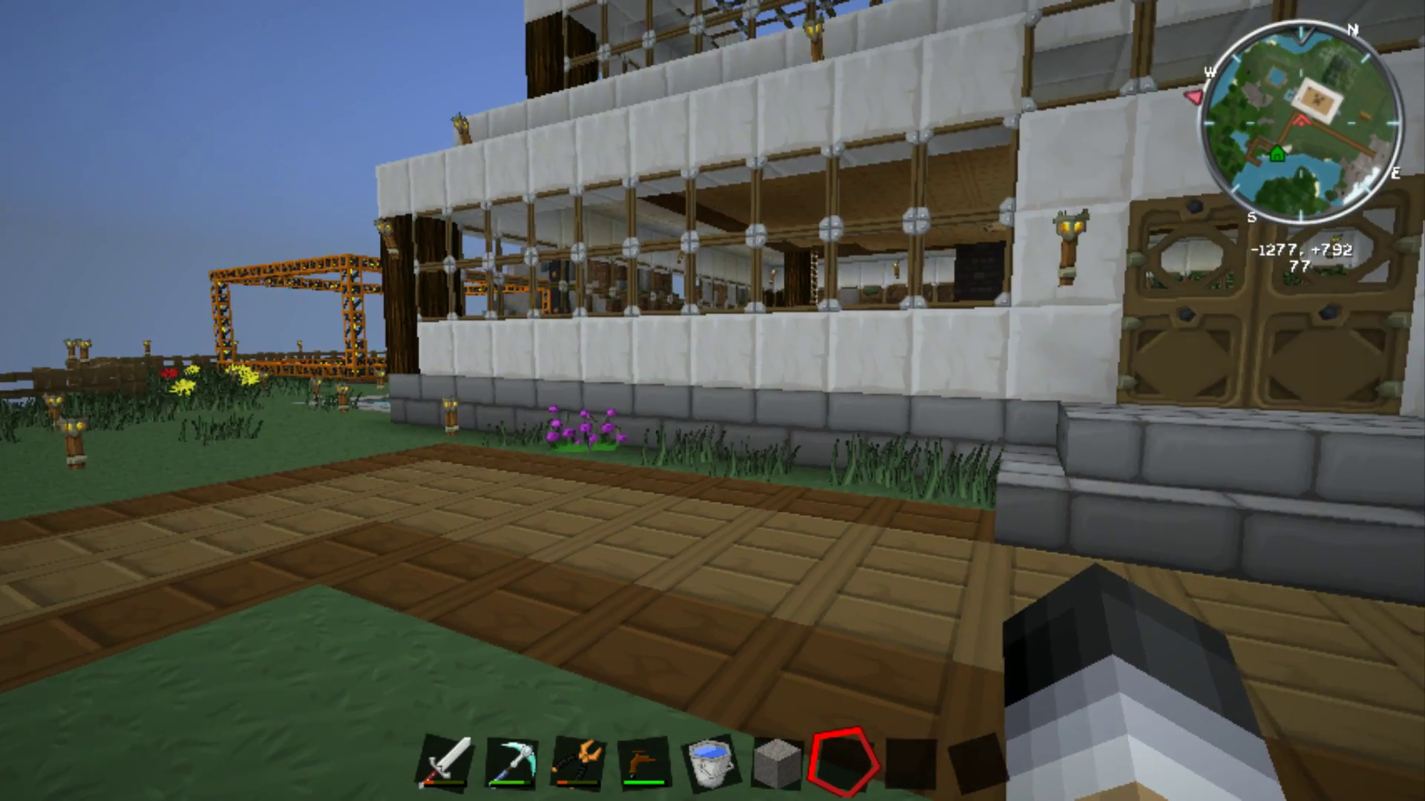
Pause the game, switch it from full screen to windowed mode and resume play
{"action": "key", "text": "Escape"}
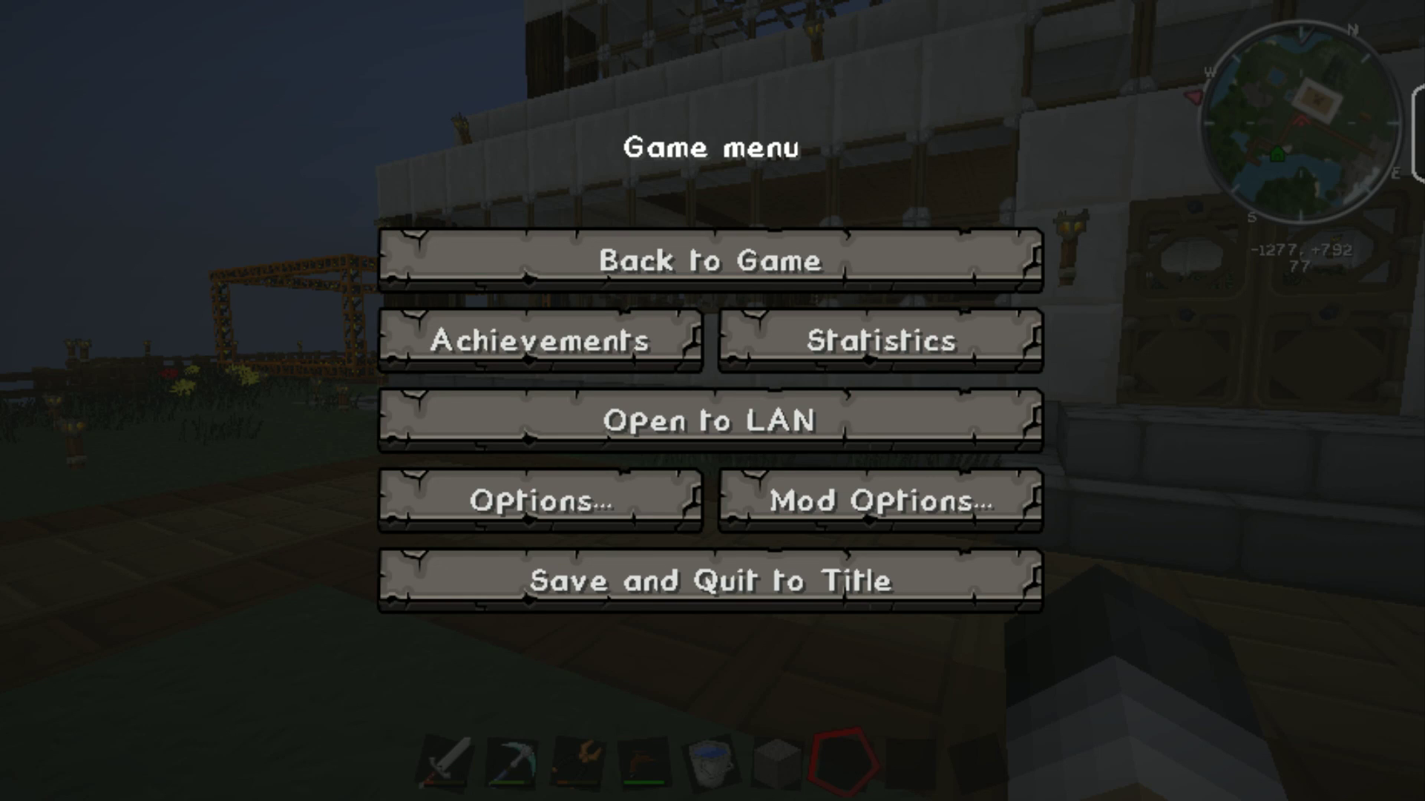
{"action": "key", "text": "F11"}
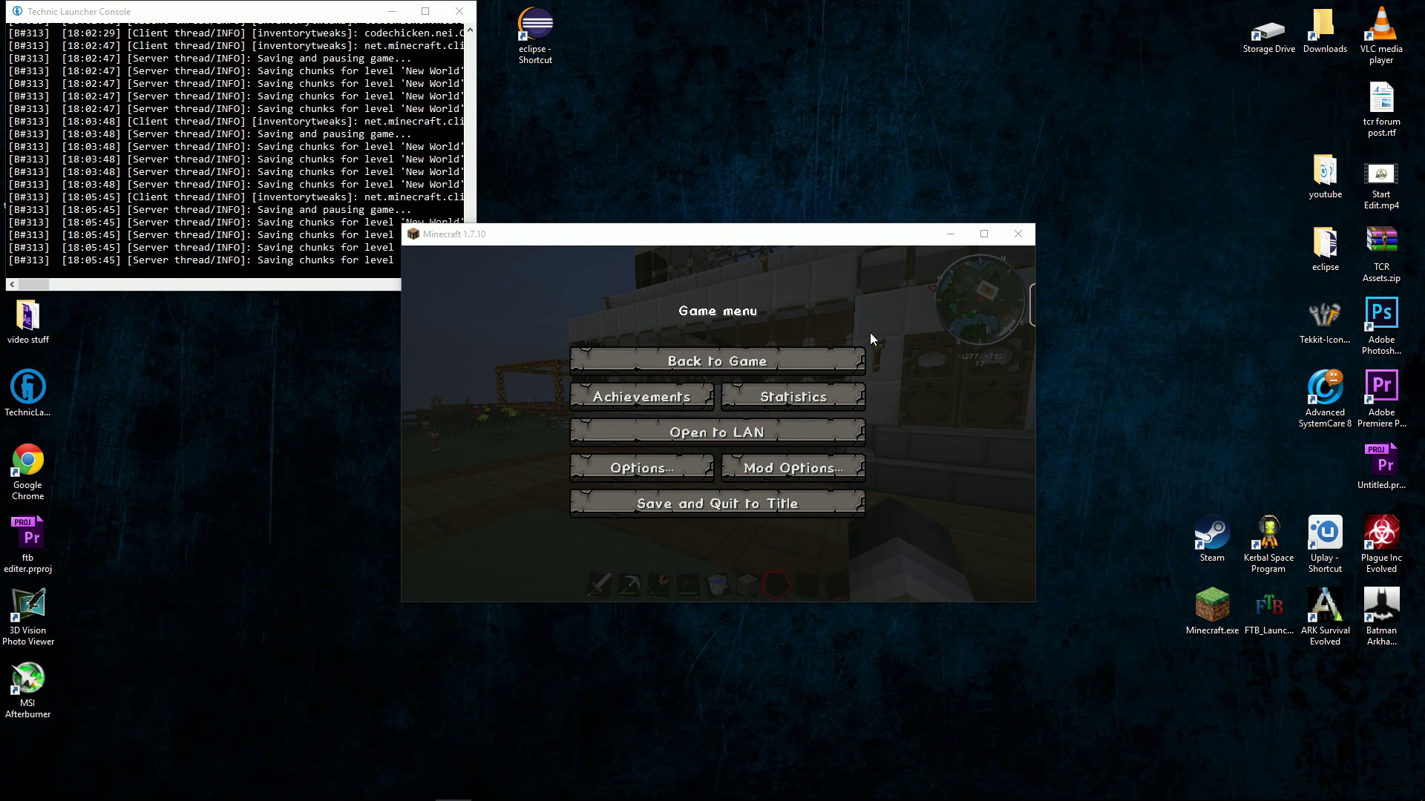
{"action": "left_click", "coordinate": [733, 362]}
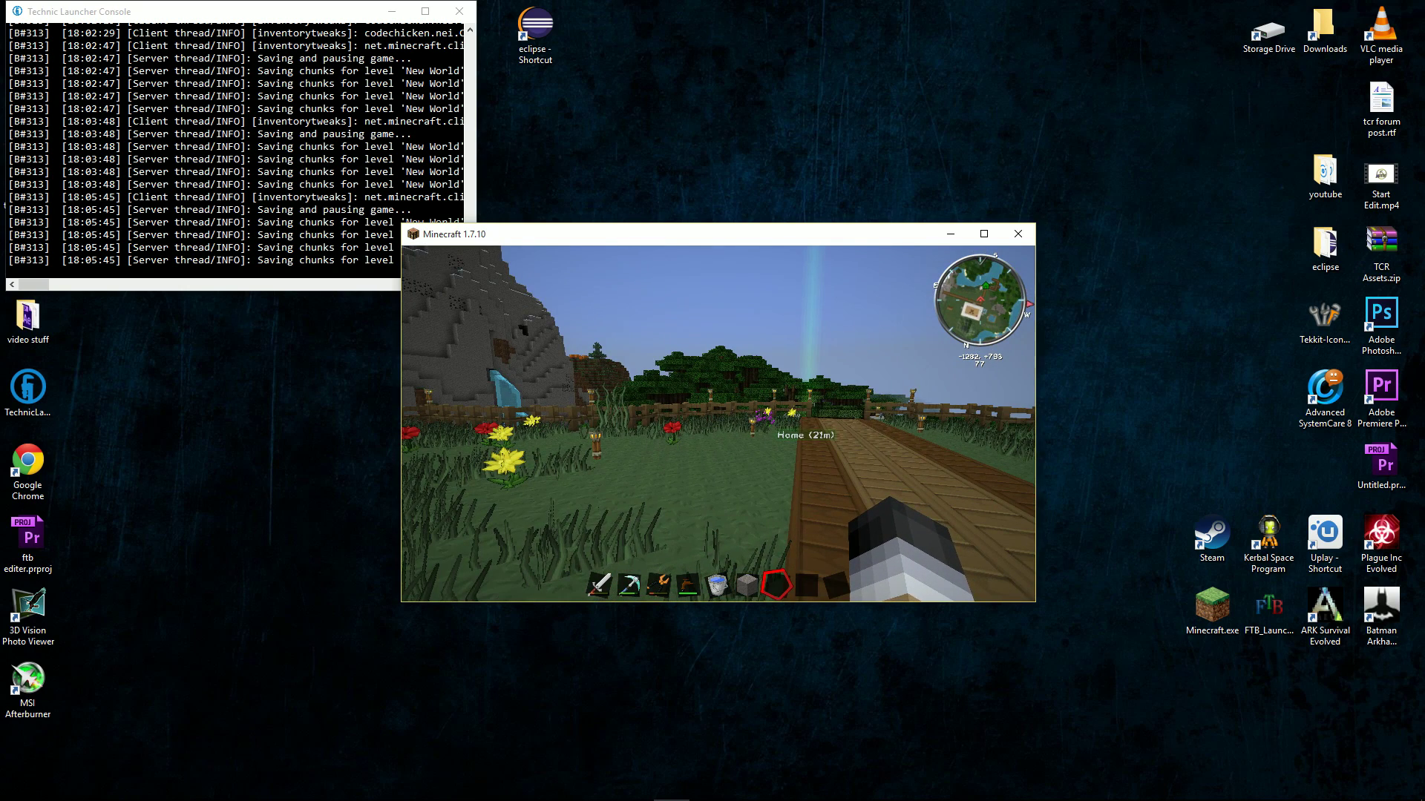
View the game's Music & Sound Options and return to the game
{"action": "key", "text": "Escape"}
{"action": "left_click", "coordinate": [636, 466]}
{"action": "left_click", "coordinate": [633, 414]}
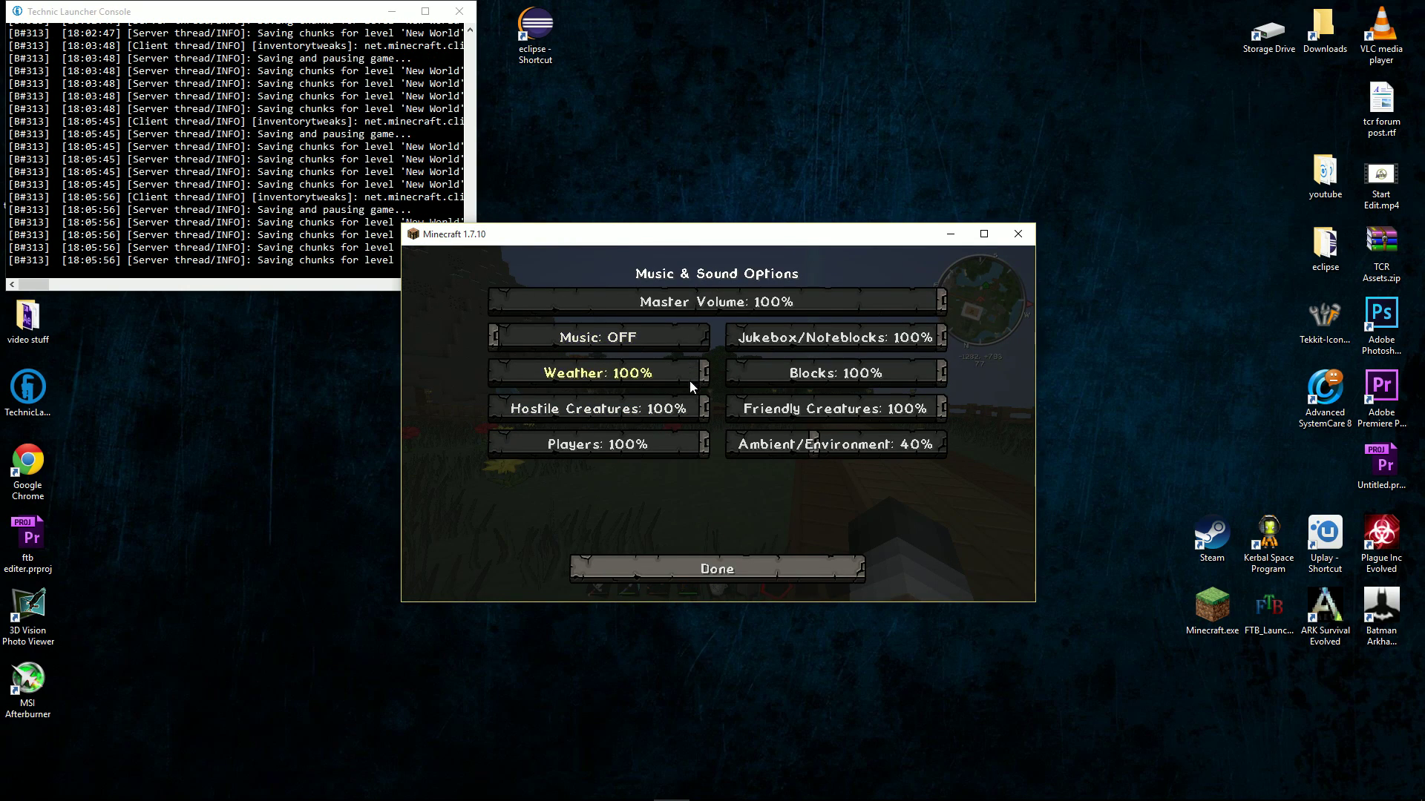
{"action": "left_click", "coordinate": [723, 575]}
{"action": "left_click", "coordinate": [676, 569]}
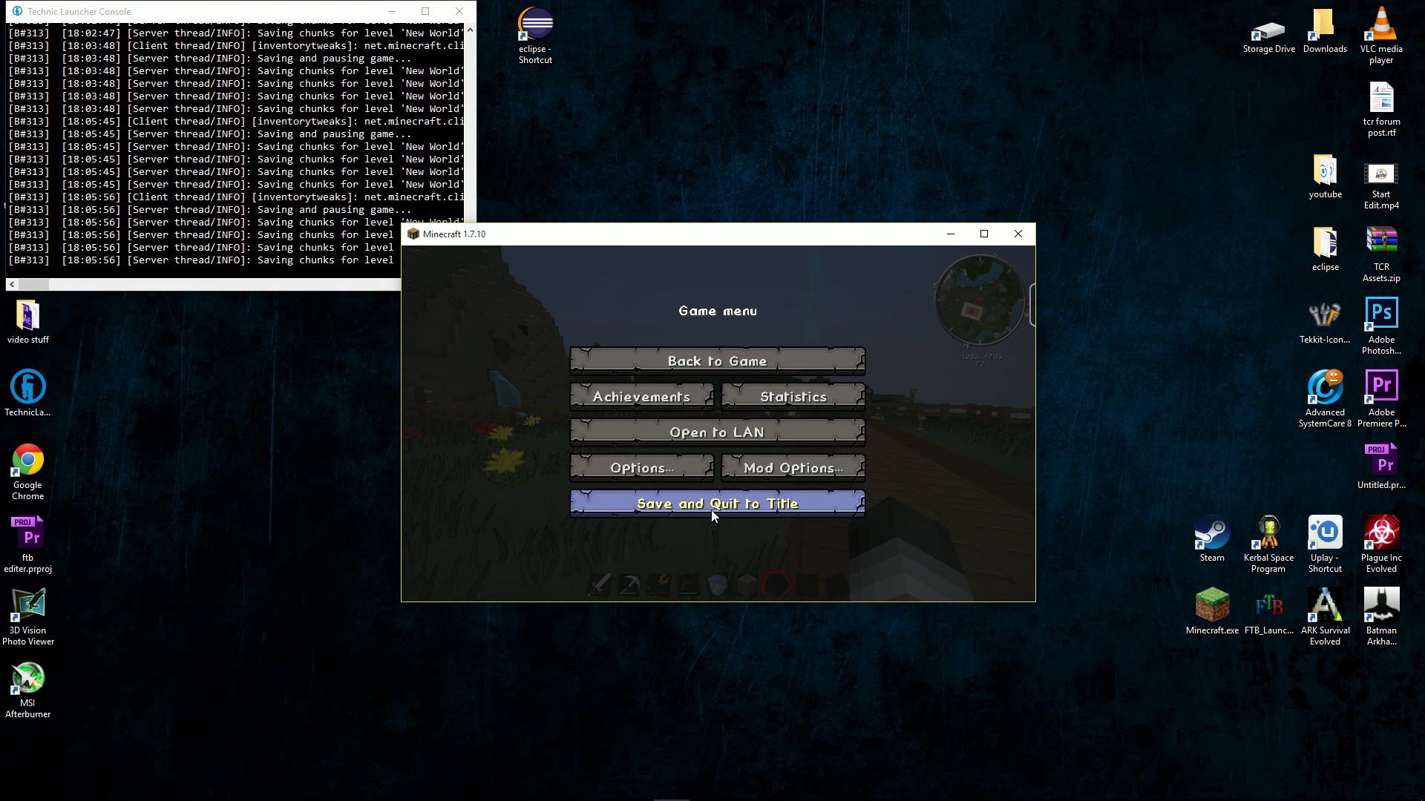
{"action": "left_click", "coordinate": [710, 363]}
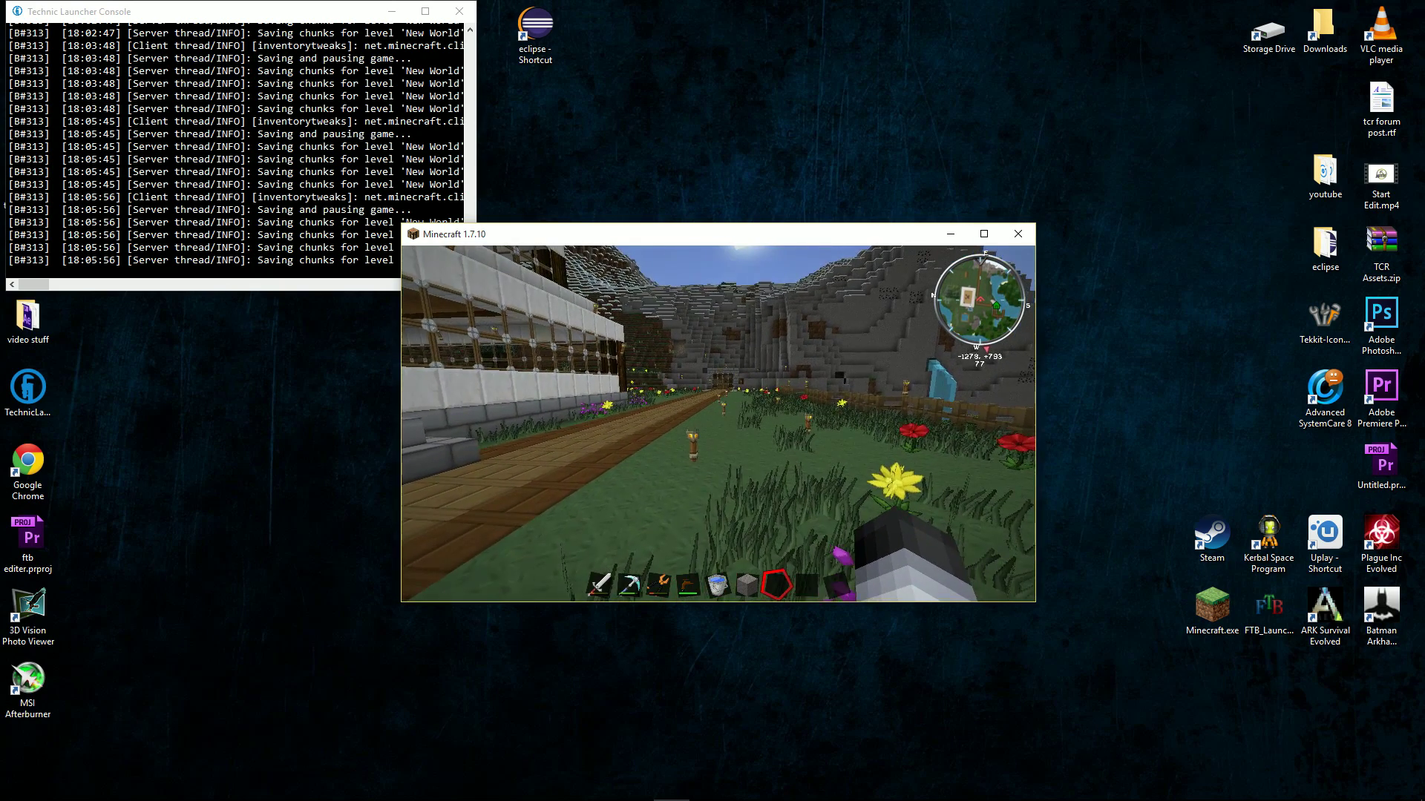
Save and quit the world to the title screen and close the game
{"action": "key", "text": "Escape"}
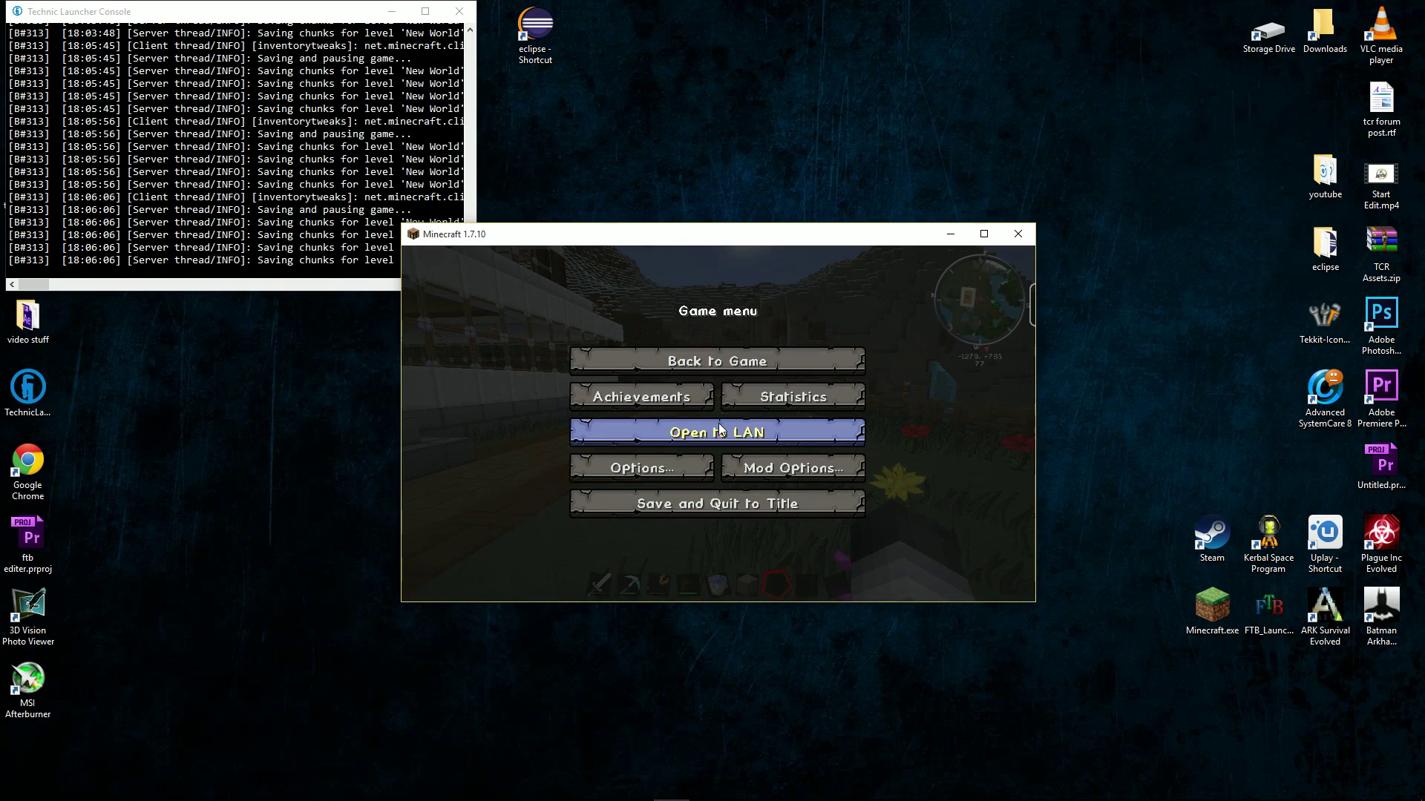
{"action": "left_click", "coordinate": [708, 508]}
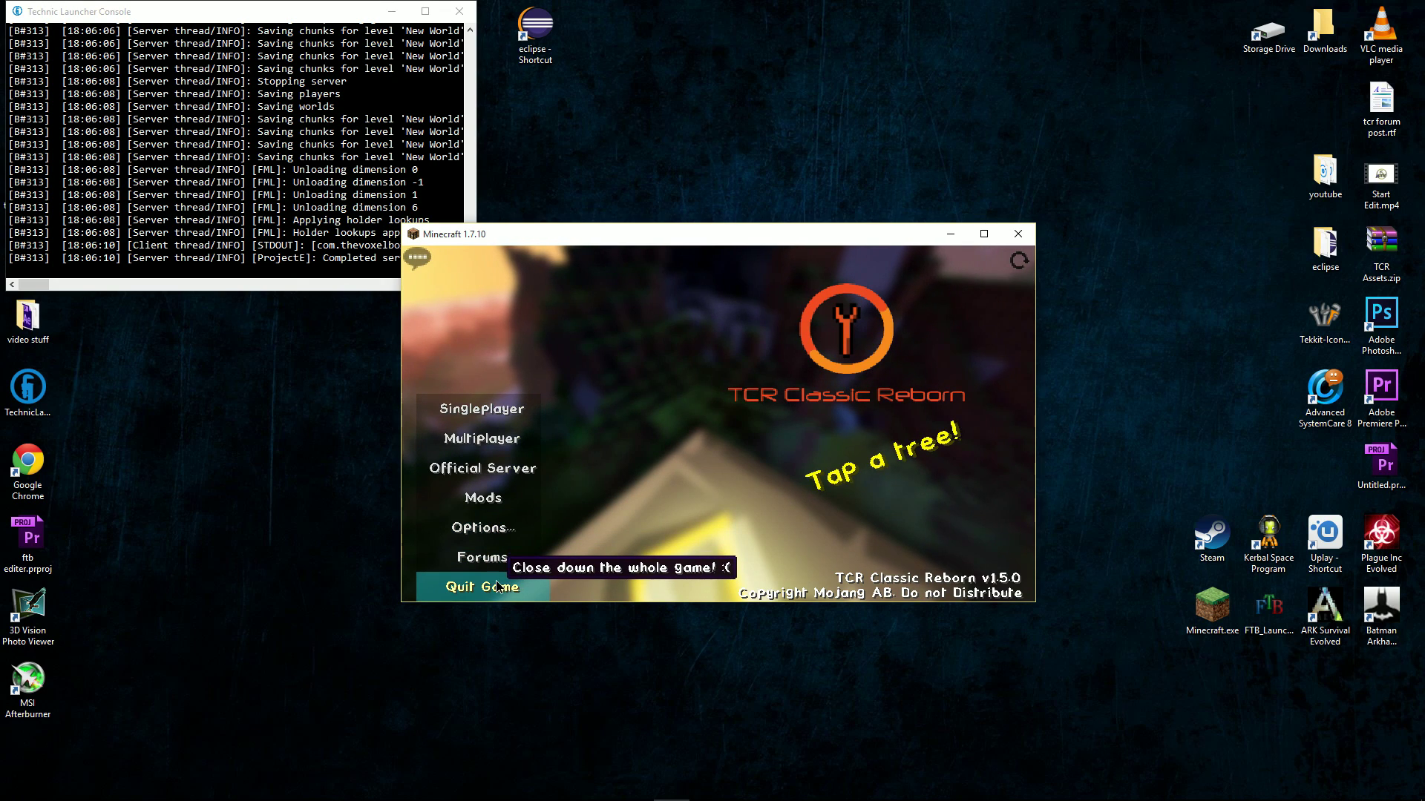
{"action": "left_click", "coordinate": [496, 583]}
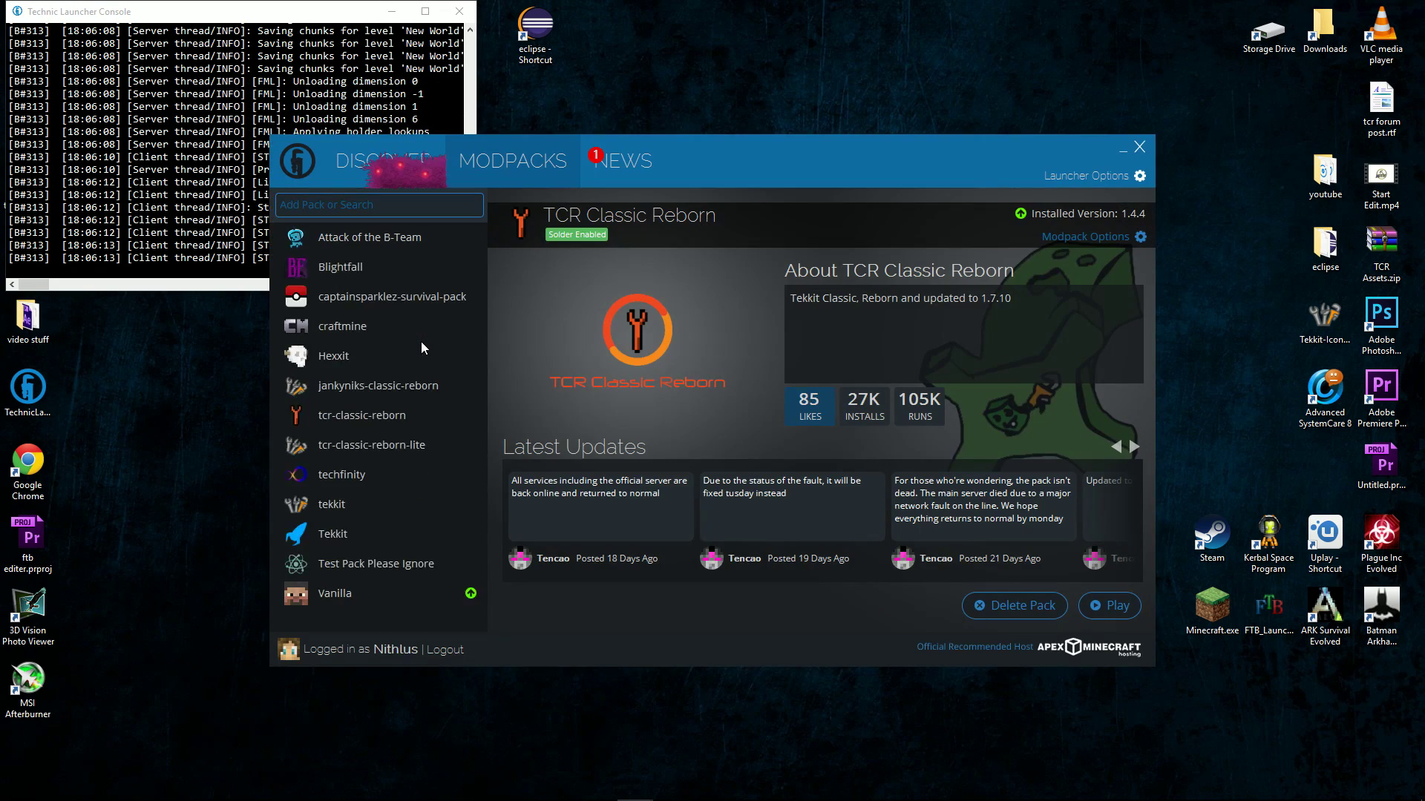
Move the launcher console away from the screen edge, maximize it to read the log and restore its size
{"action": "left_click_drag", "start_coordinate": [265, 18], "coordinate": [380, 98]}
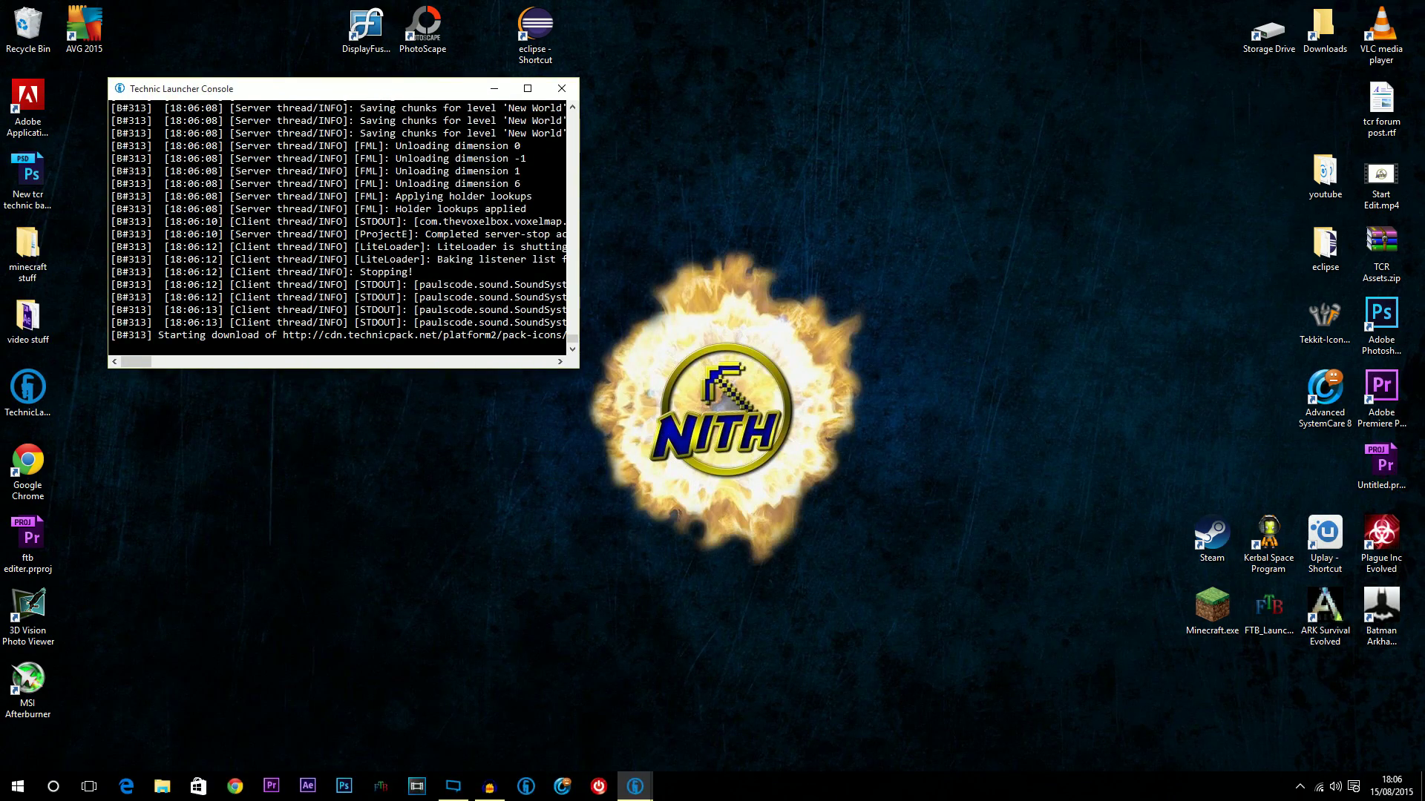
{"action": "left_click", "coordinate": [489, 787]}
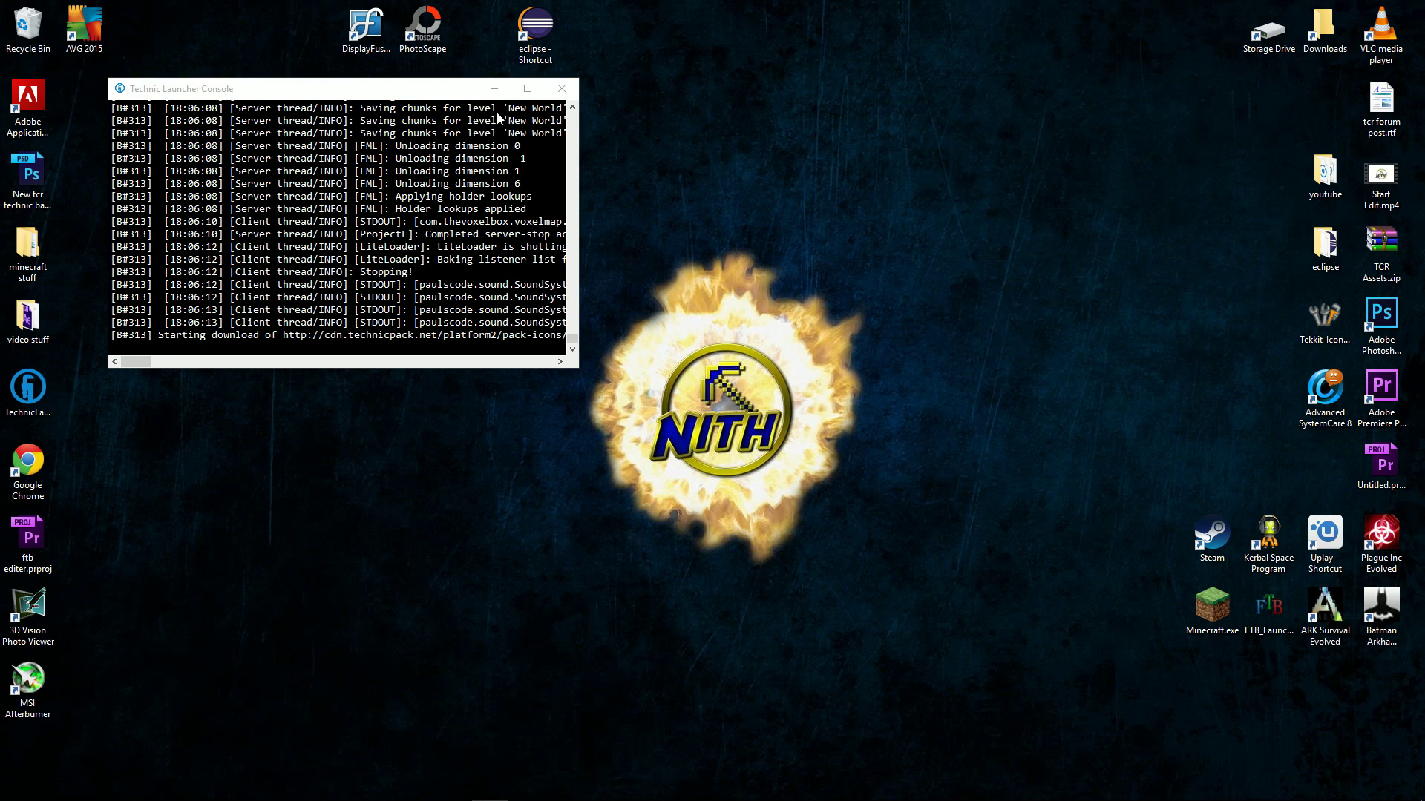
{"action": "double_click", "coordinate": [380, 91]}
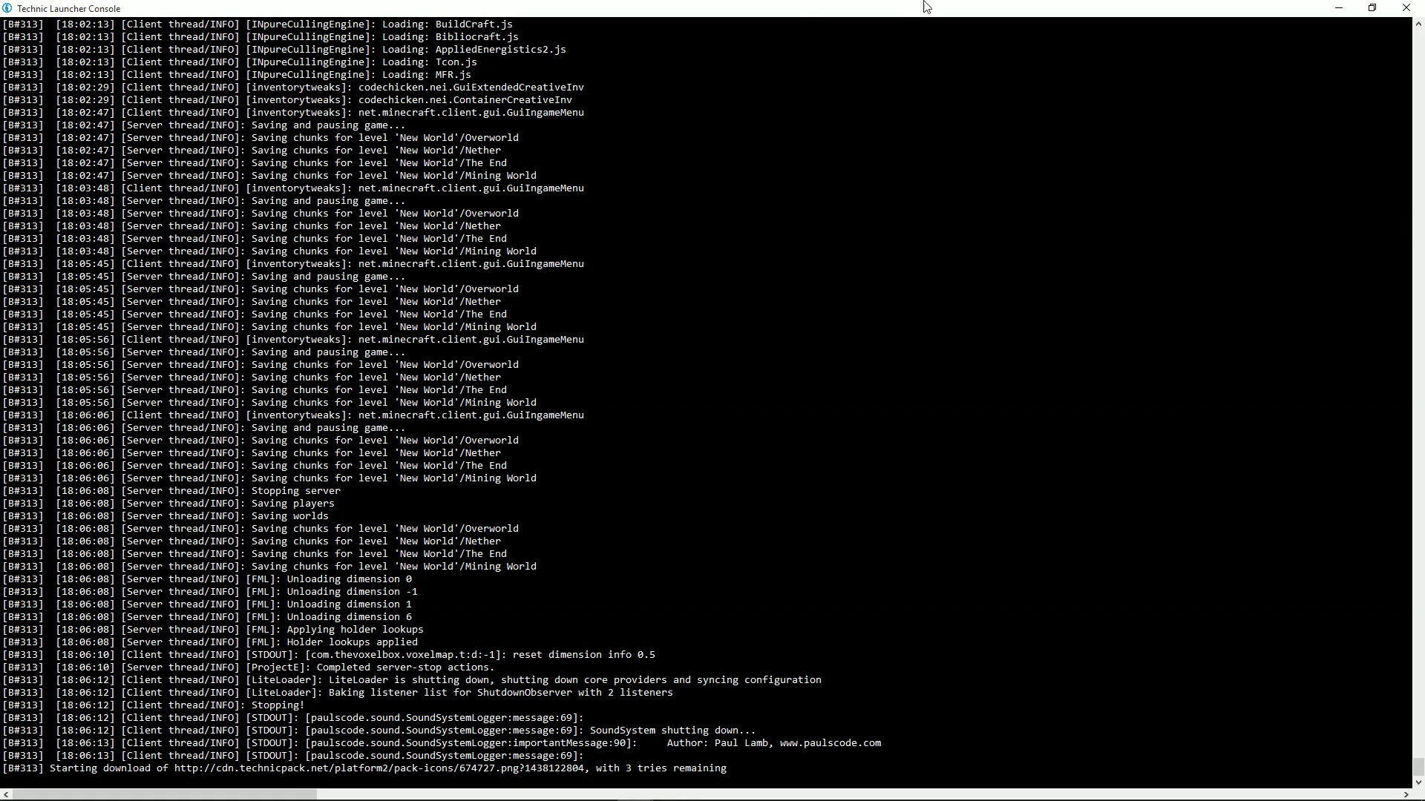
{"action": "left_click", "coordinate": [1372, 7]}
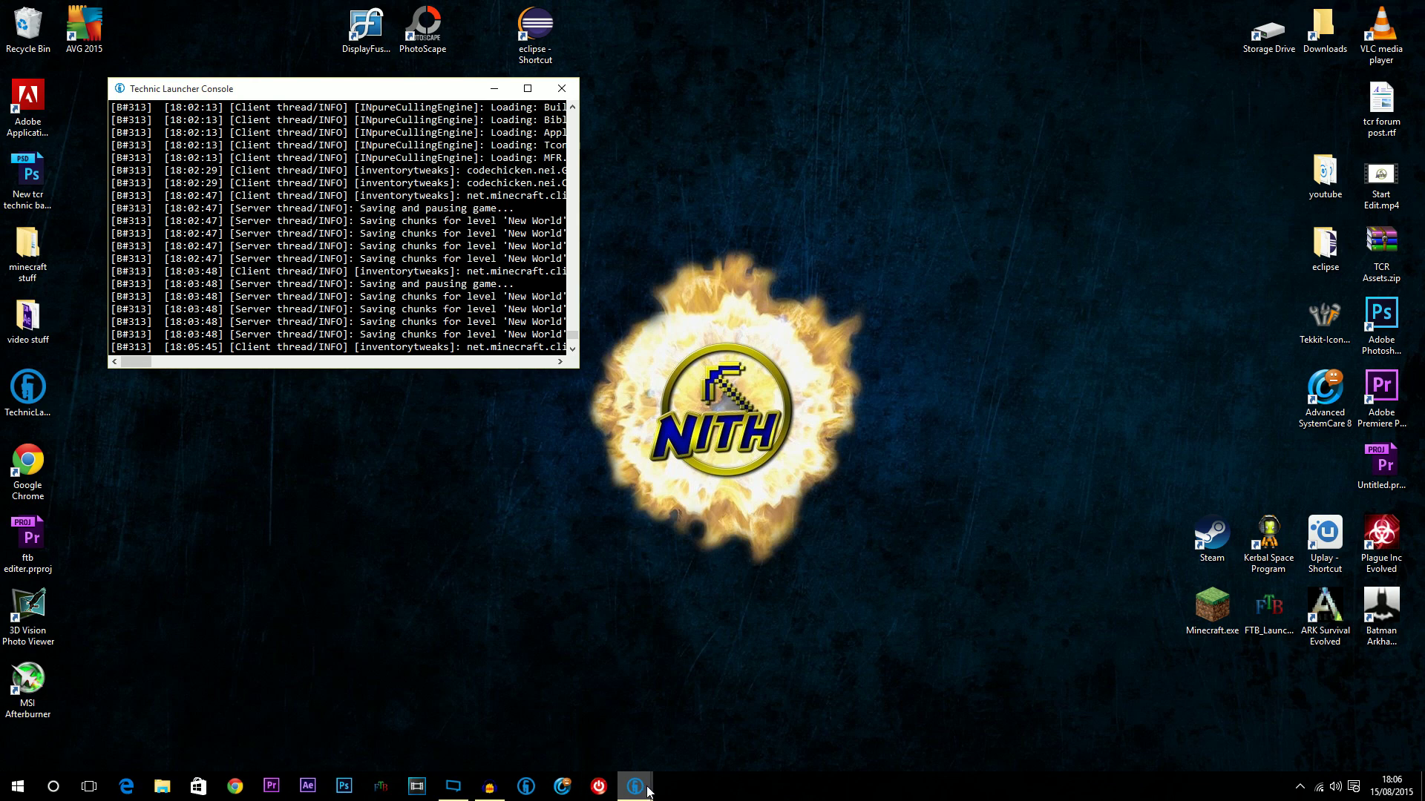
Bring the Technic Launcher window back up and reposition the console window slightly further from its modpack details
{"action": "left_click", "coordinate": [646, 786]}
{"action": "left_click", "coordinate": [713, 716]}
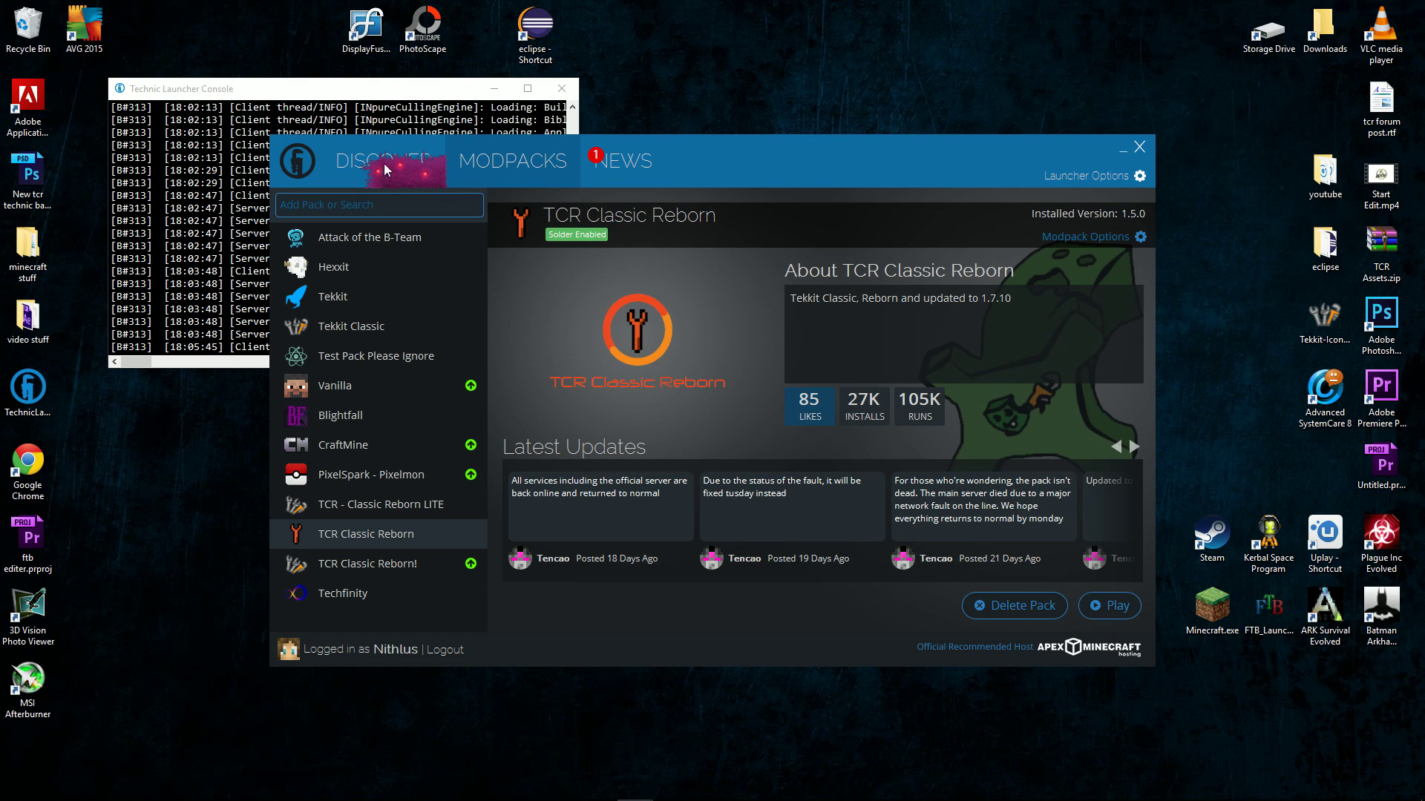
{"action": "left_click", "coordinate": [341, 91]}
{"action": "left_click_drag", "start_coordinate": [341, 90], "coordinate": [306, 79]}
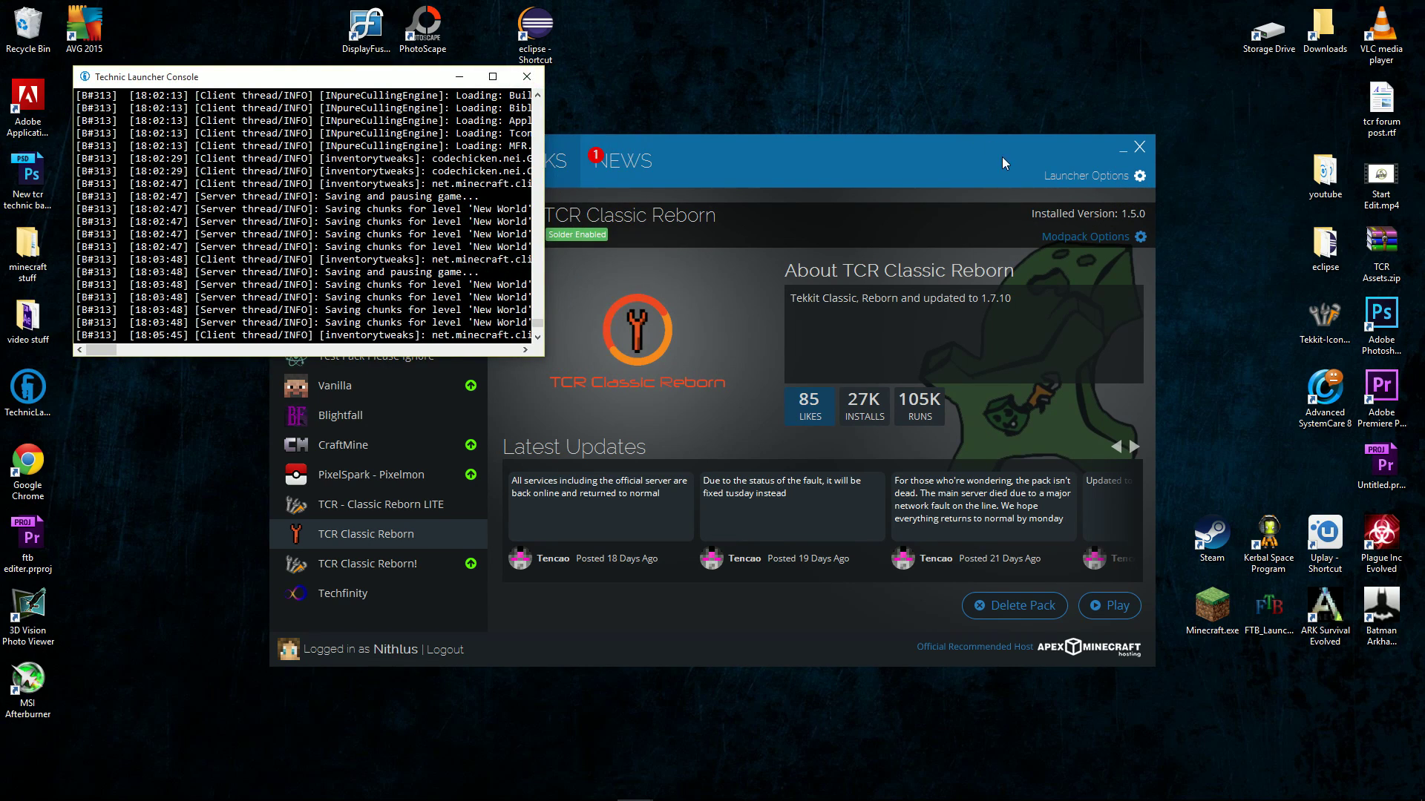
Open the general launcher options and examine the Show Console setting
{"action": "left_click", "coordinate": [973, 138]}
{"action": "left_click", "coordinate": [1140, 178]}
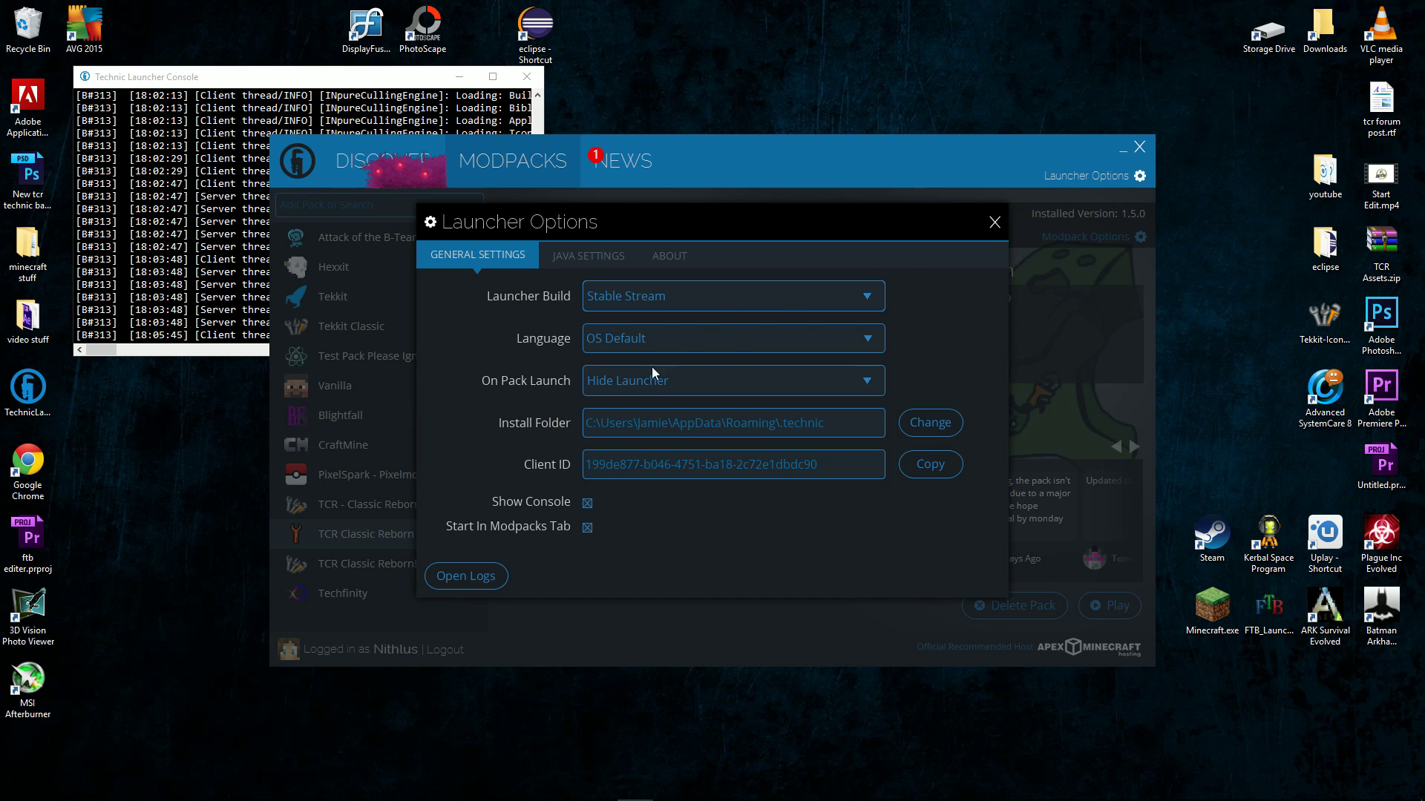
{"action": "left_click", "coordinate": [588, 504]}
Review the available memory allocations in the launcher's Java settings, revisit the general settings and close the launcher options
{"action": "left_click", "coordinate": [584, 257]}
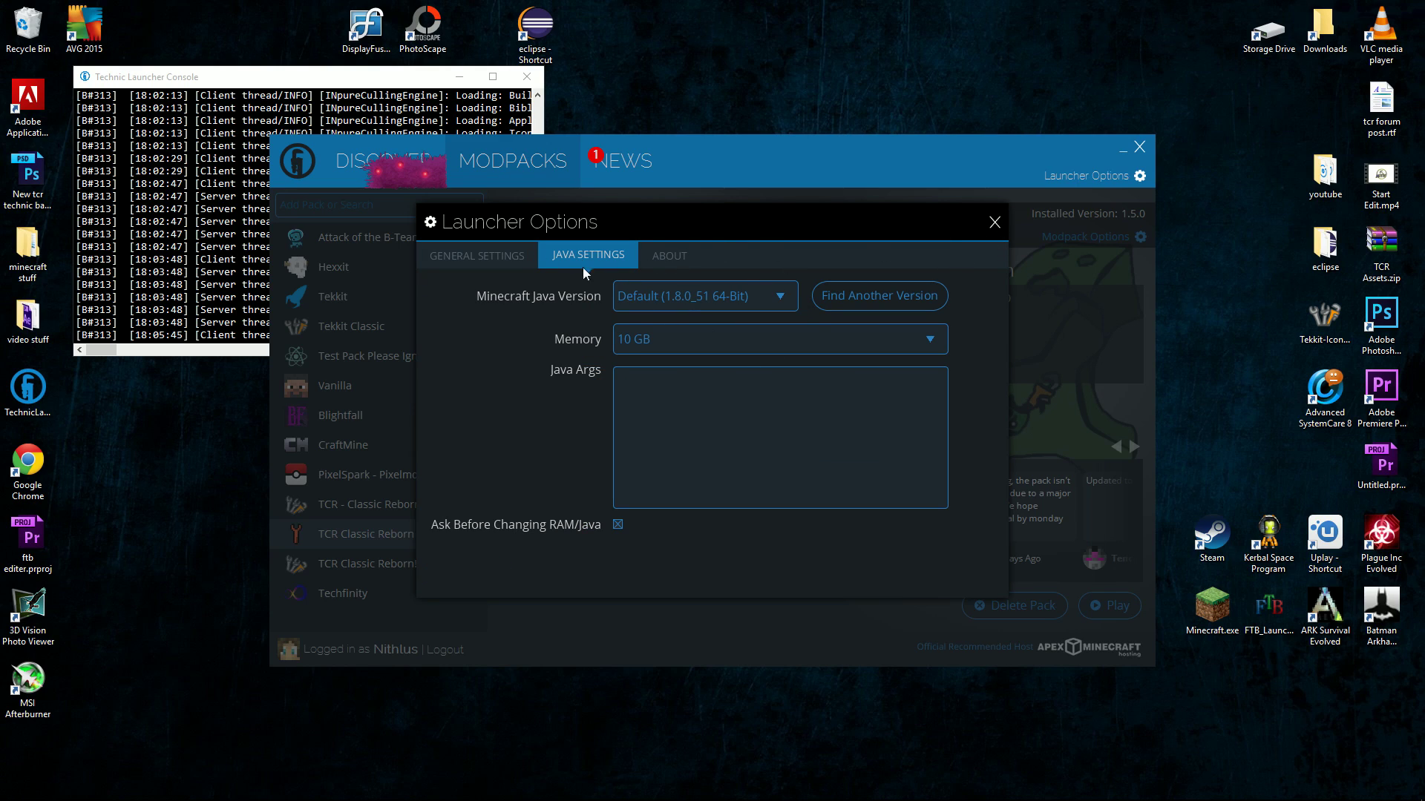
{"action": "left_click", "coordinate": [690, 341]}
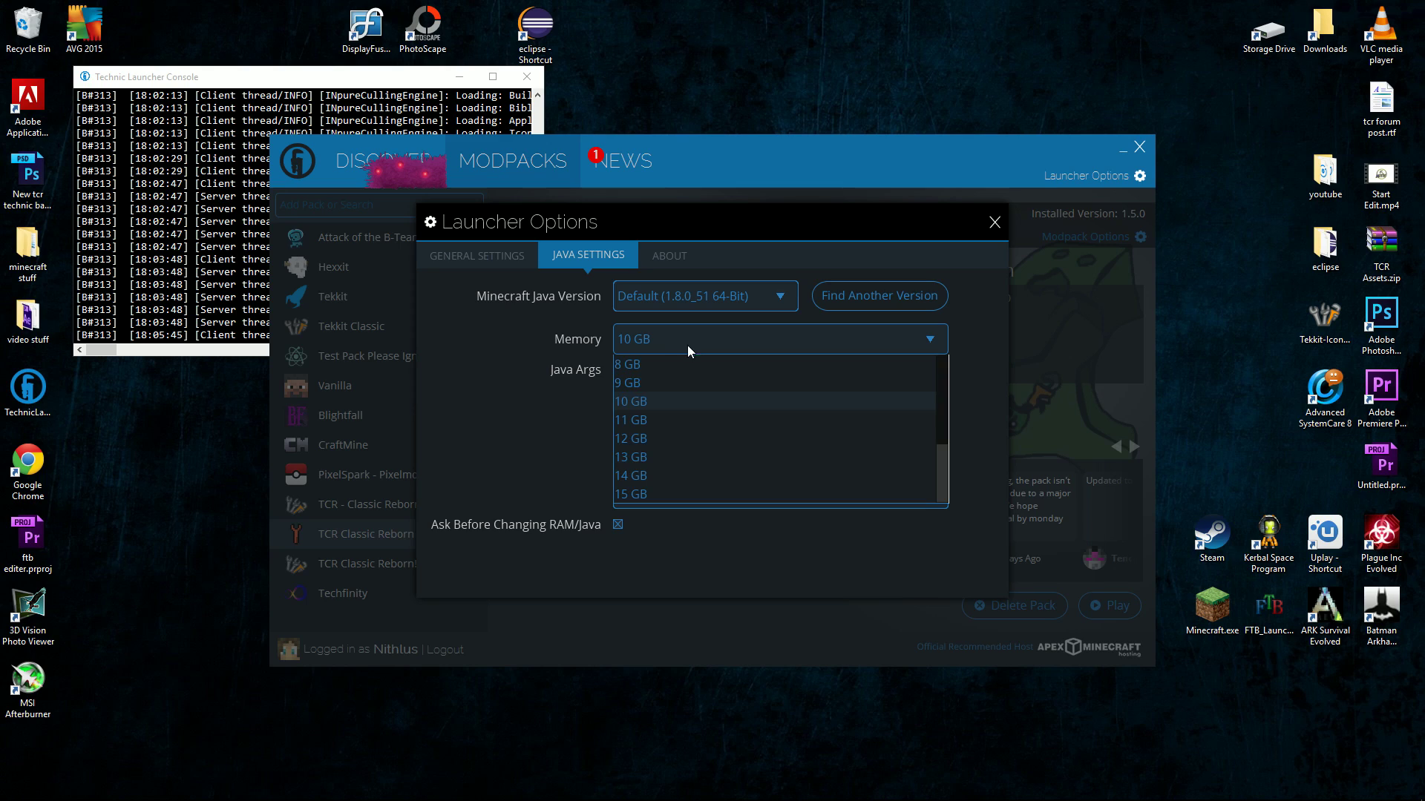
{"action": "left_click", "coordinate": [487, 434]}
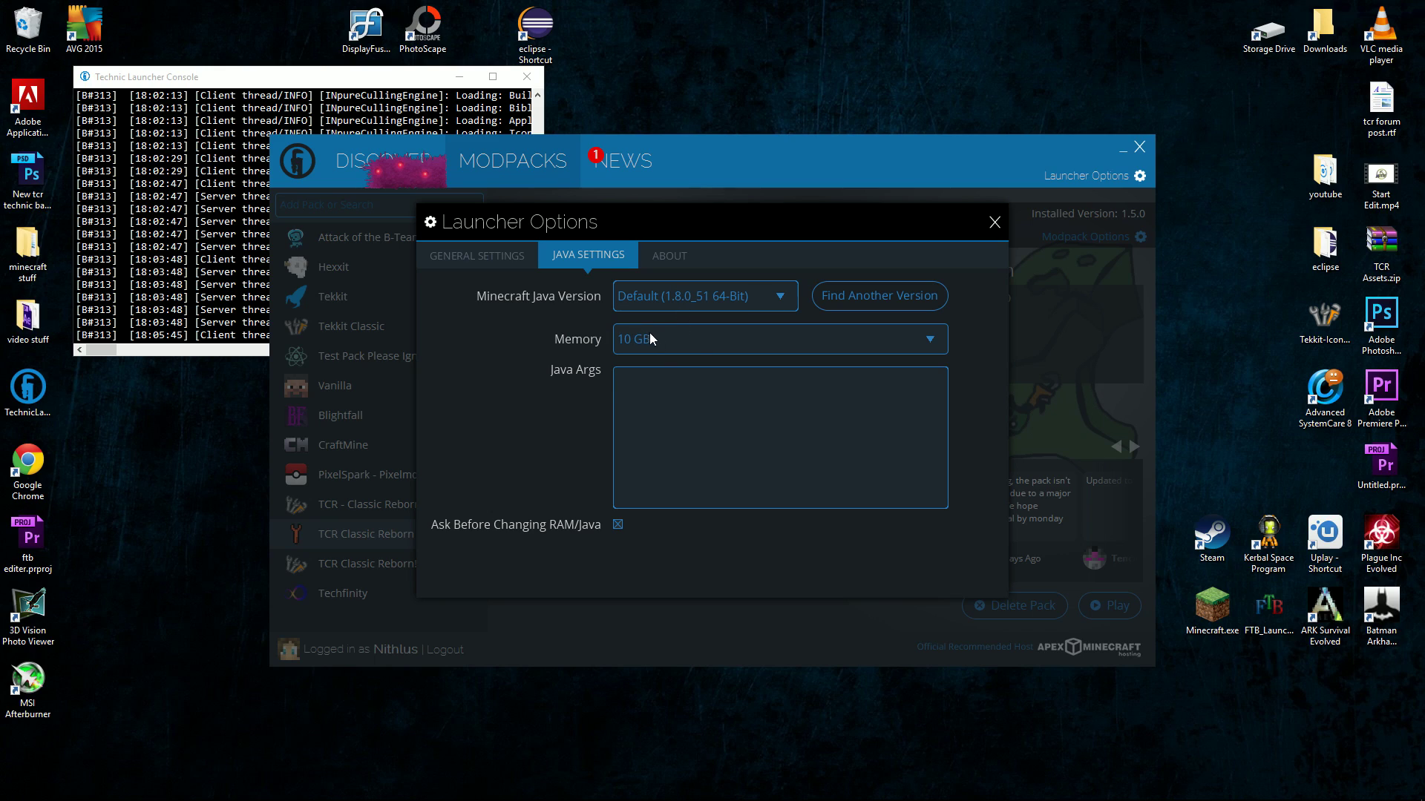
{"action": "left_click", "coordinate": [693, 345]}
{"action": "left_click", "coordinate": [527, 411]}
{"action": "left_click", "coordinate": [499, 257]}
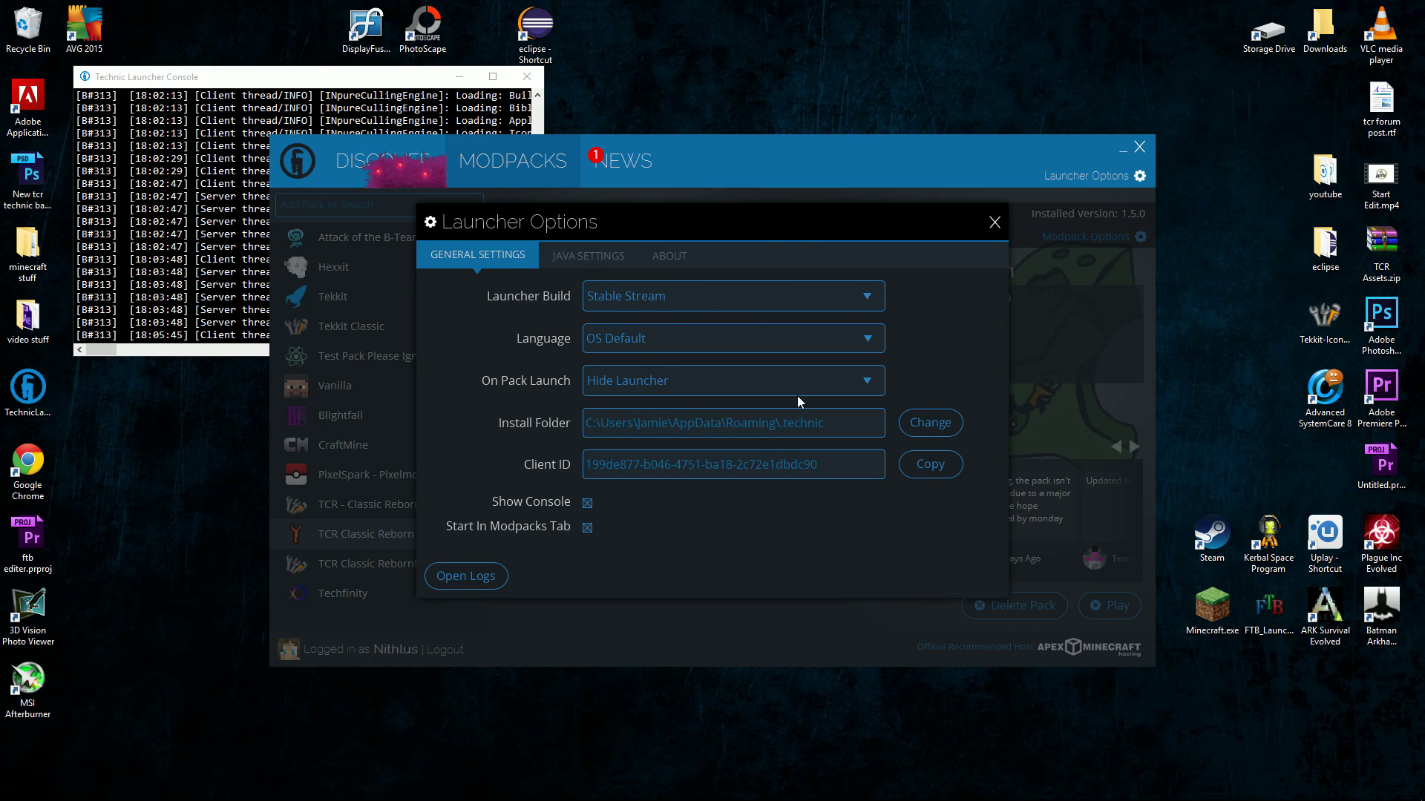
{"action": "left_click", "coordinate": [994, 222]}
View the version choices in the TCR Classic Reborn modpack options and open the modpack's install folder
{"action": "left_click", "coordinate": [356, 89]}
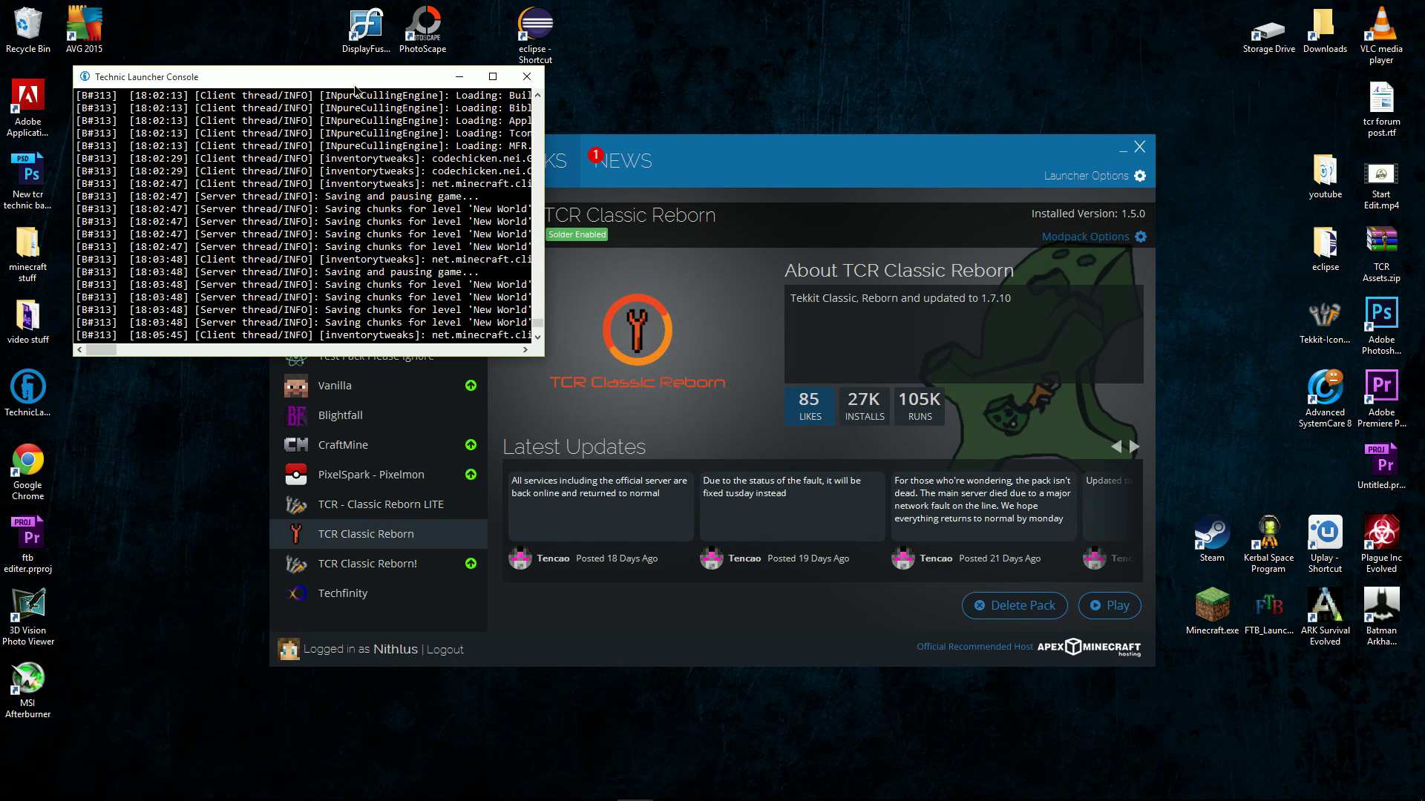
{"action": "left_click", "coordinate": [860, 159]}
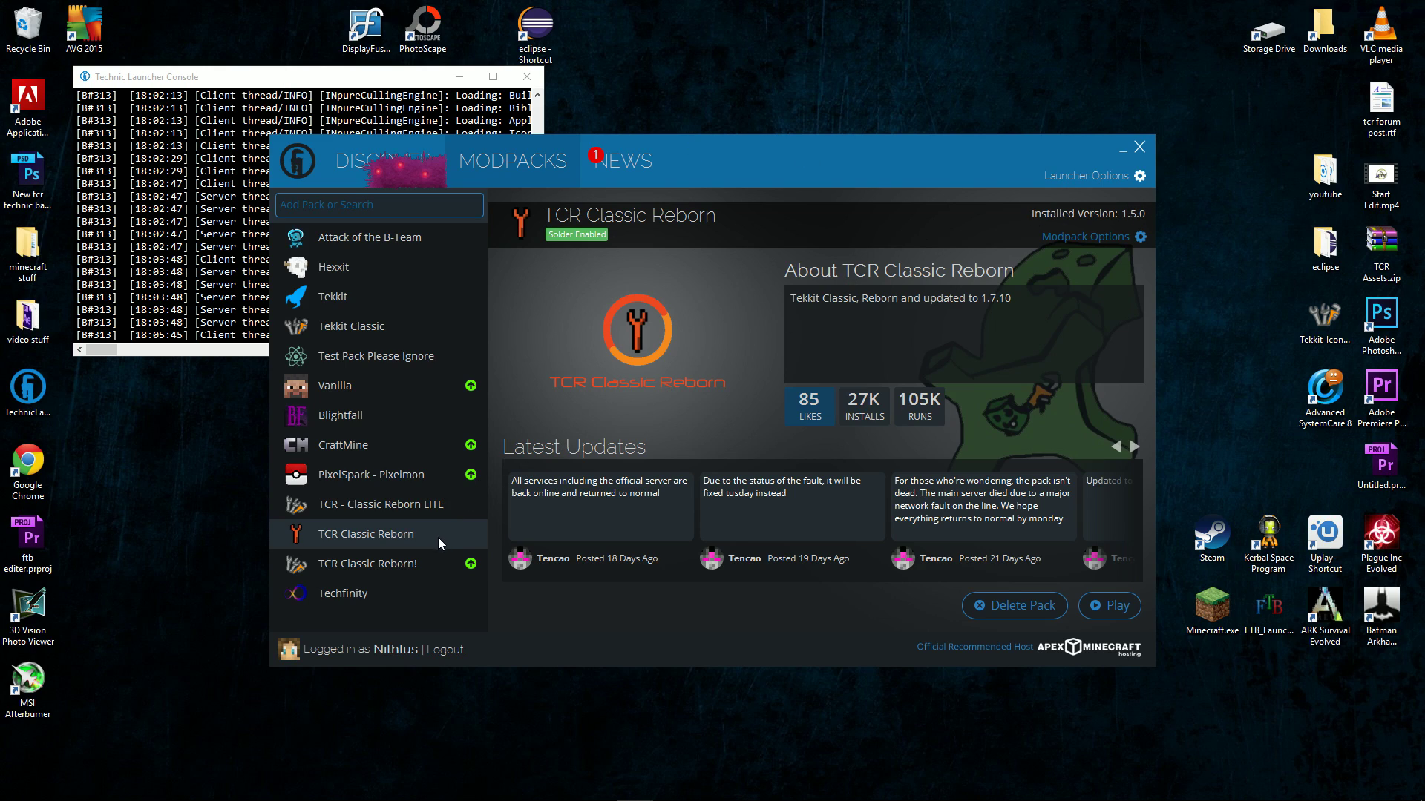
{"action": "left_click", "coordinate": [1137, 234]}
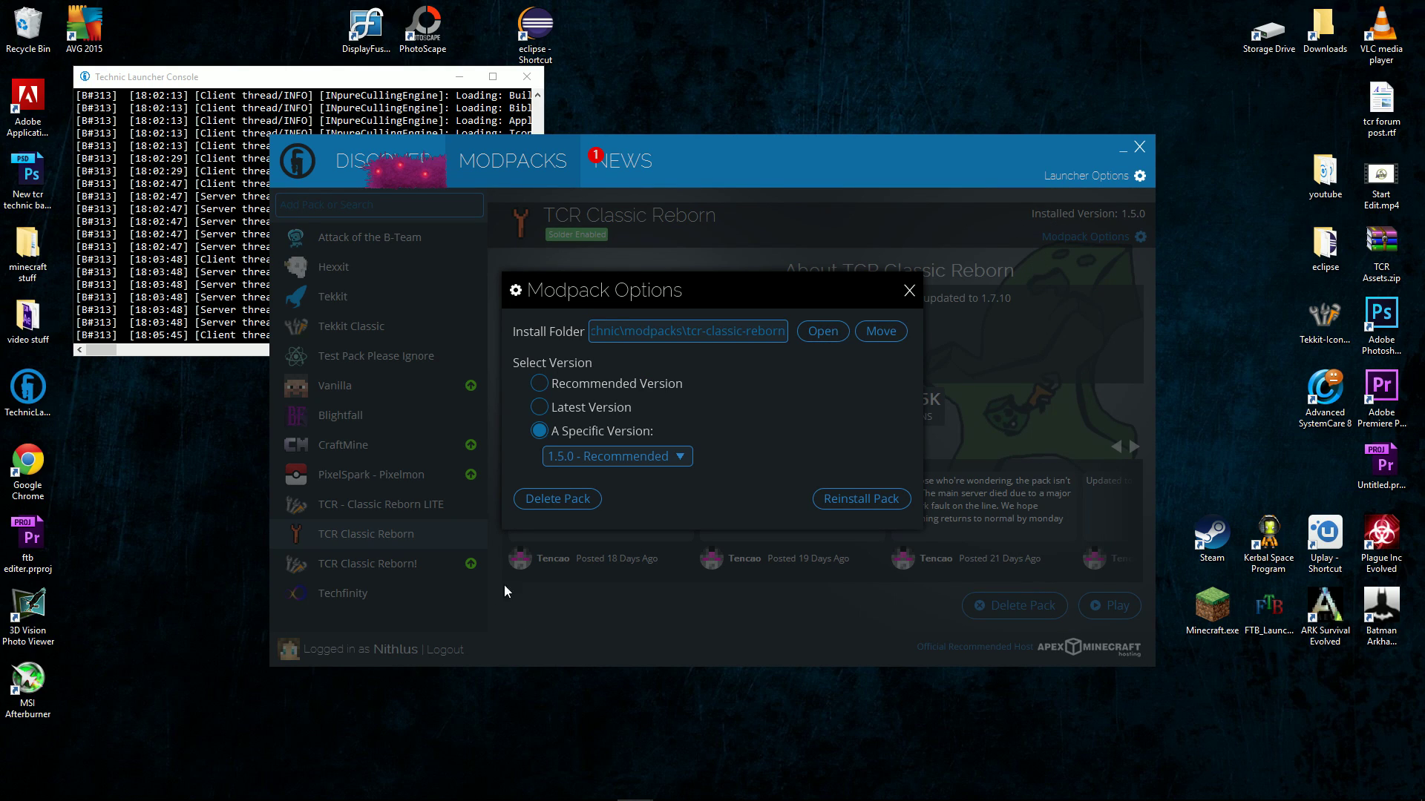
{"action": "left_click", "coordinate": [909, 291]}
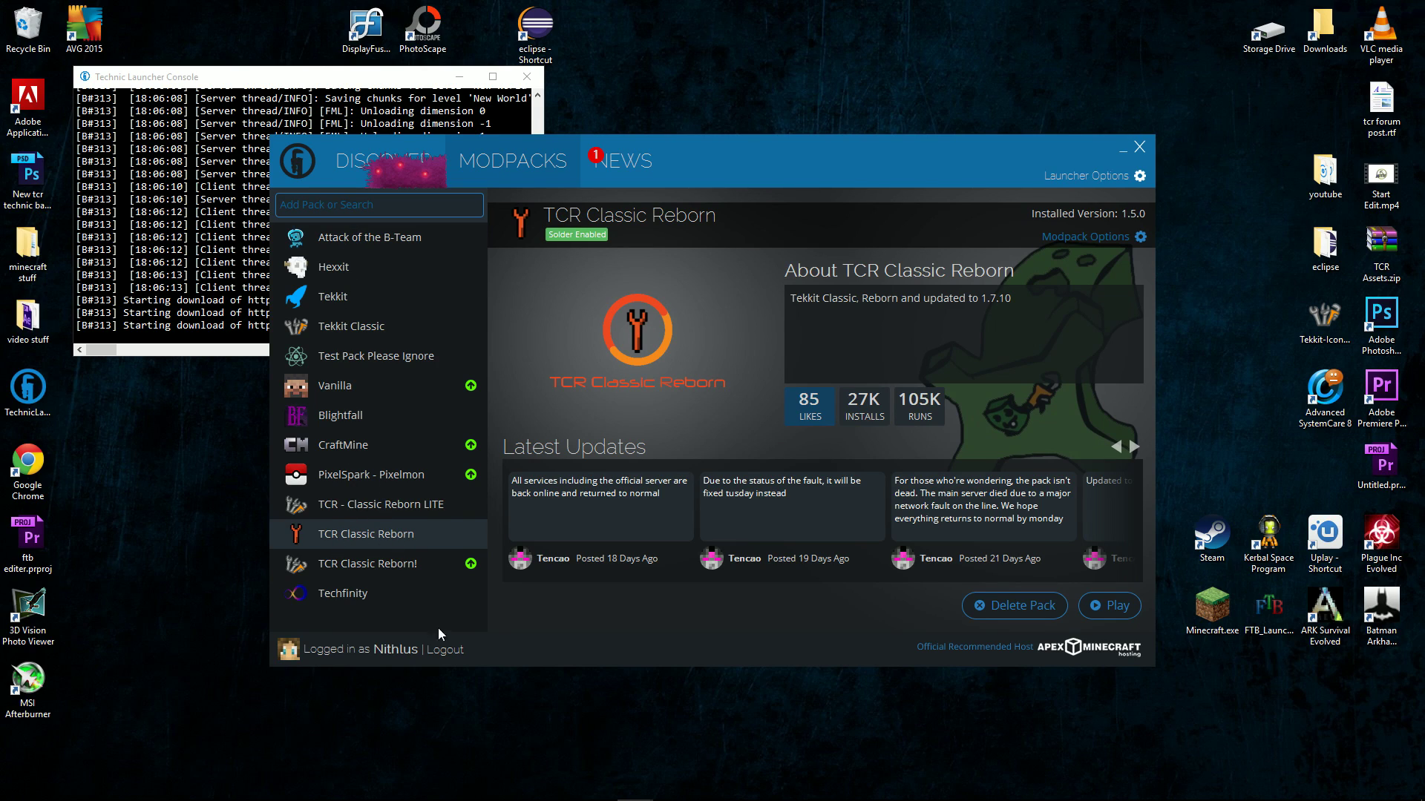
{"action": "left_click", "coordinate": [1141, 237]}
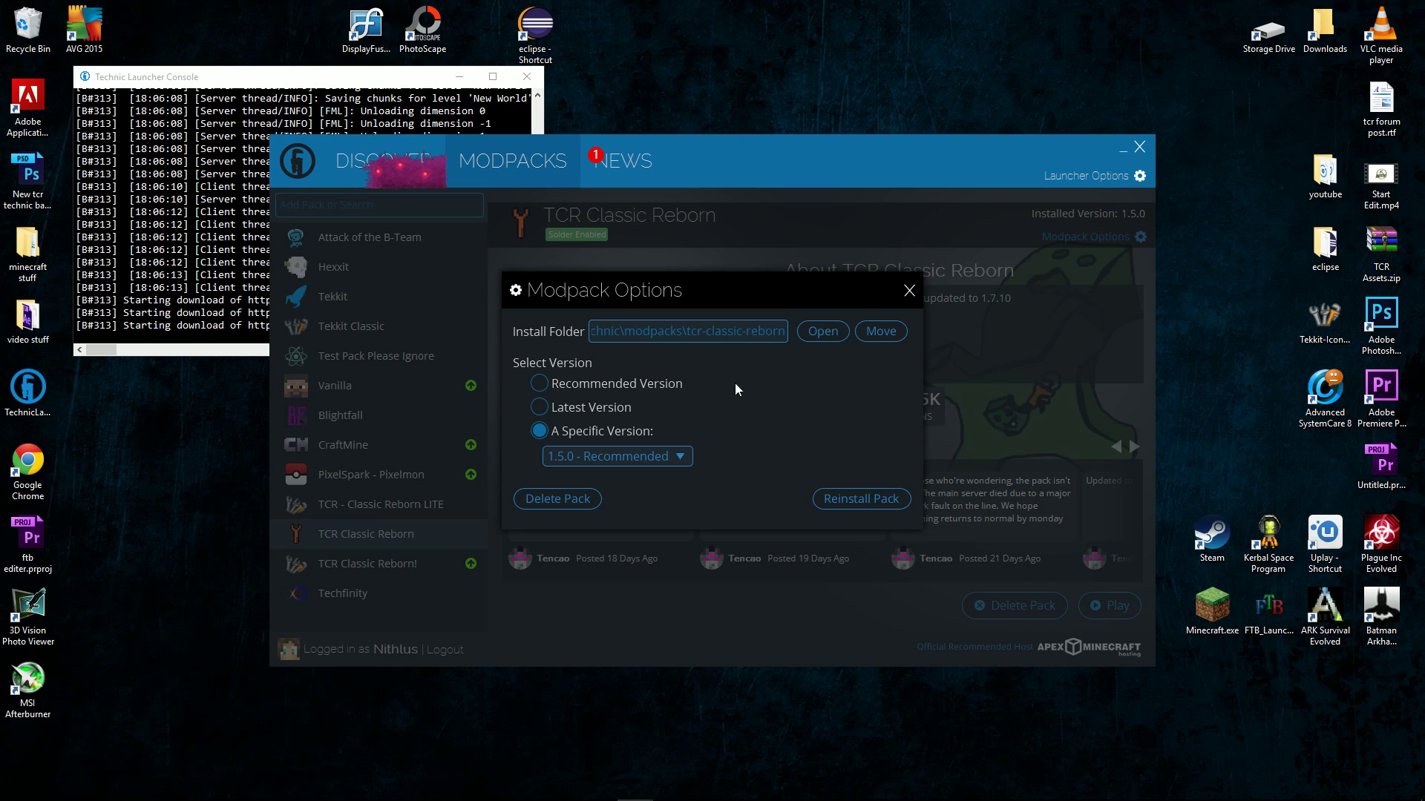
{"action": "left_click", "coordinate": [822, 332]}
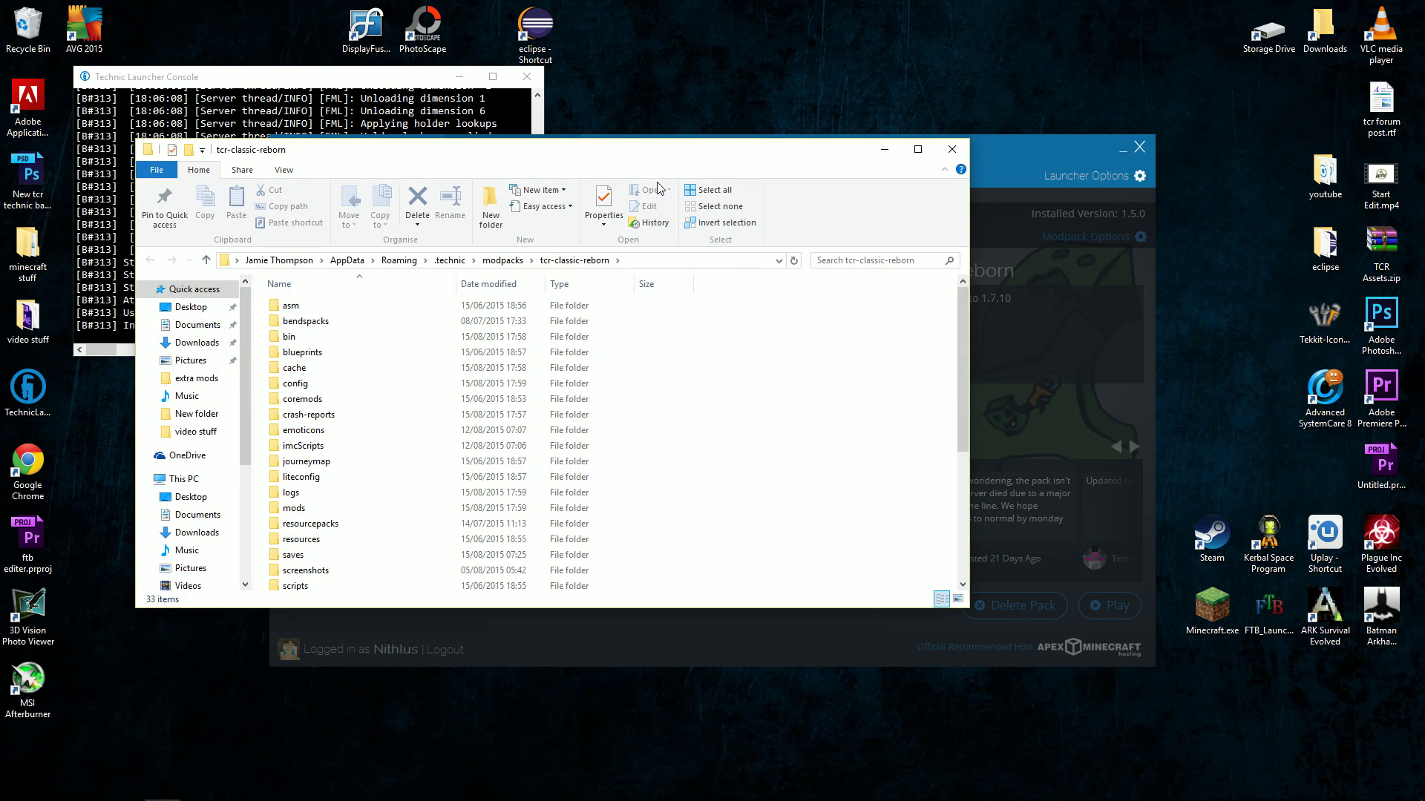
Shift the tcr-classic-reborn folder window away from the console and open its mods folder
{"action": "left_click_drag", "start_coordinate": [588, 152], "coordinate": [857, 143]}
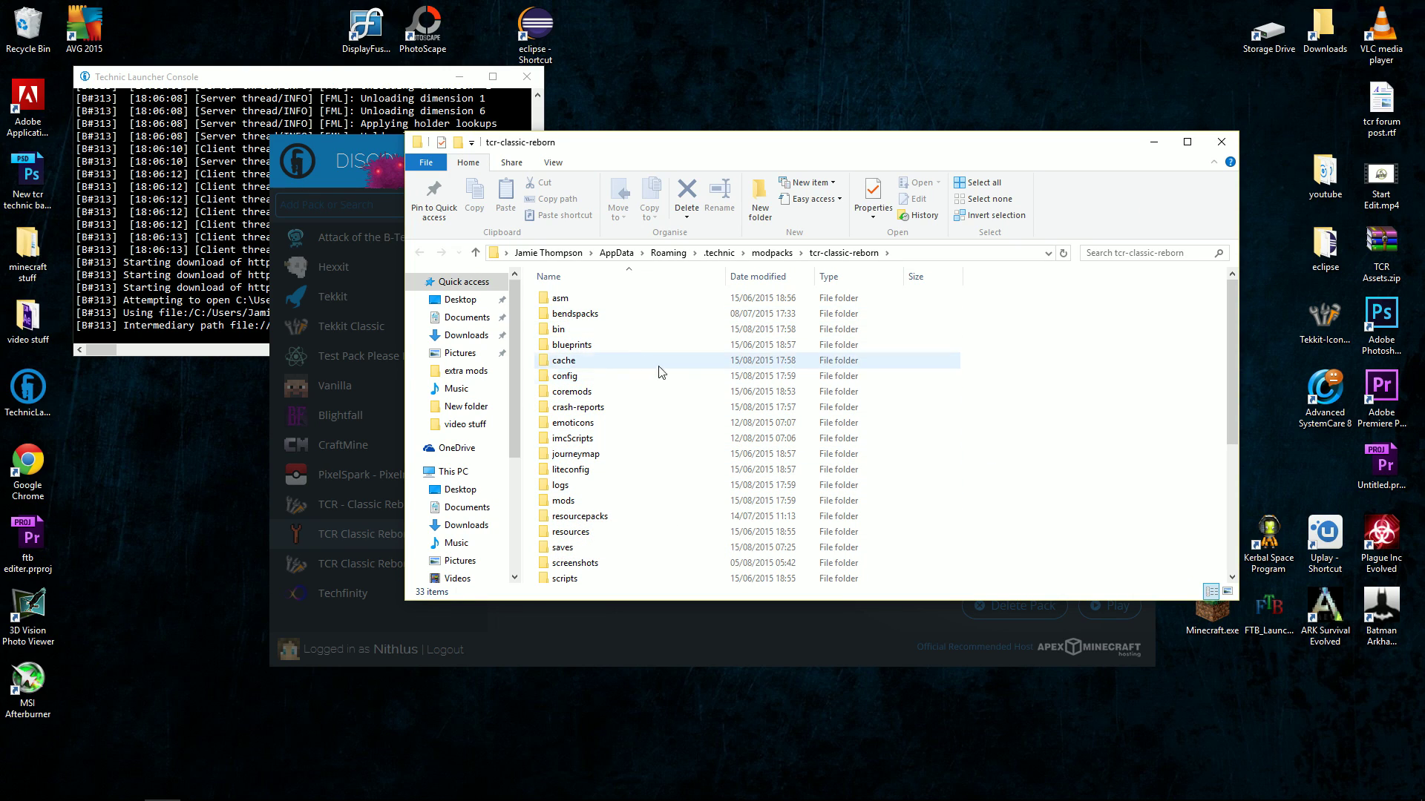
{"action": "scroll", "coordinate": [623, 349], "scroll_direction": "down", "scroll_amount": 5}
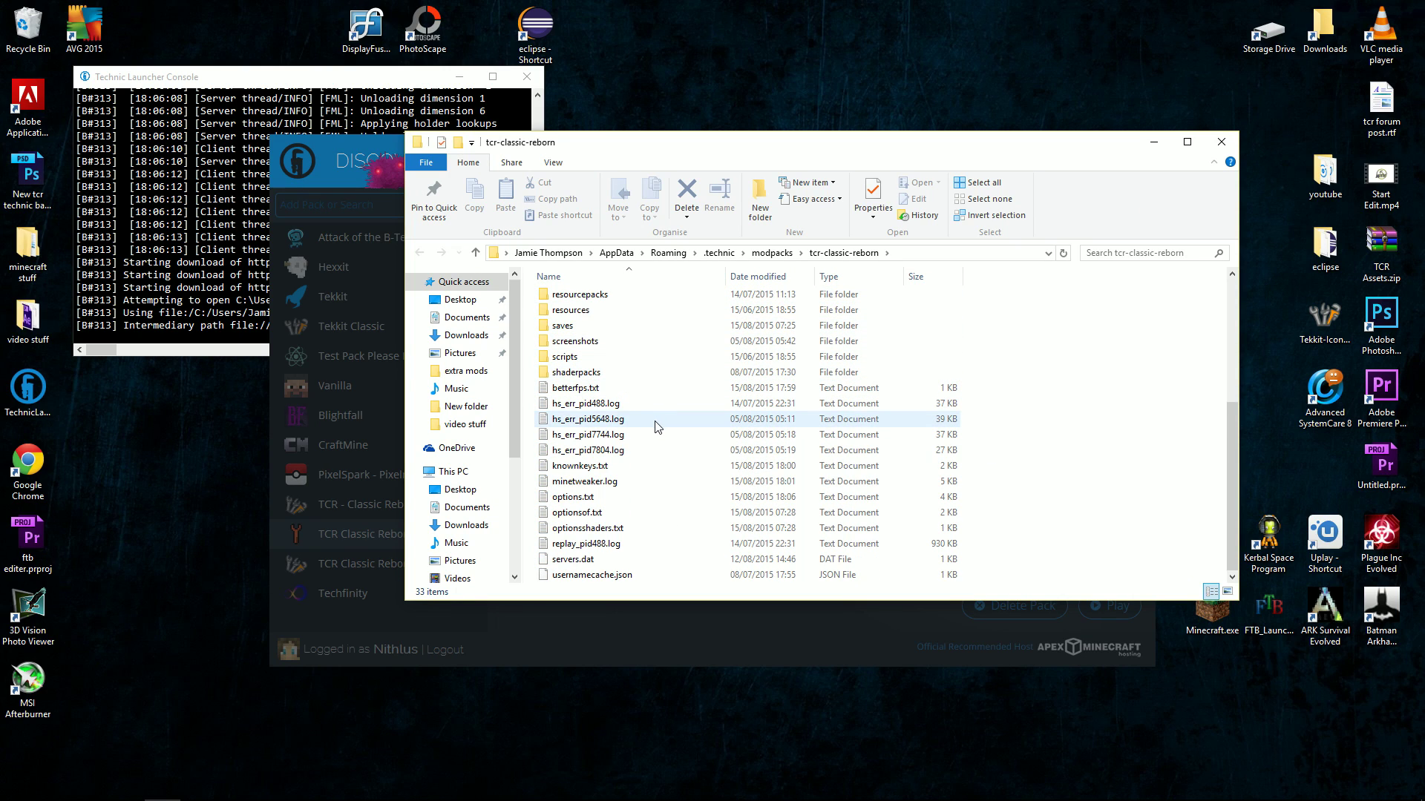
{"action": "scroll", "coordinate": [644, 423], "scroll_direction": "up", "scroll_amount": 5}
{"action": "double_click", "coordinate": [565, 501]}
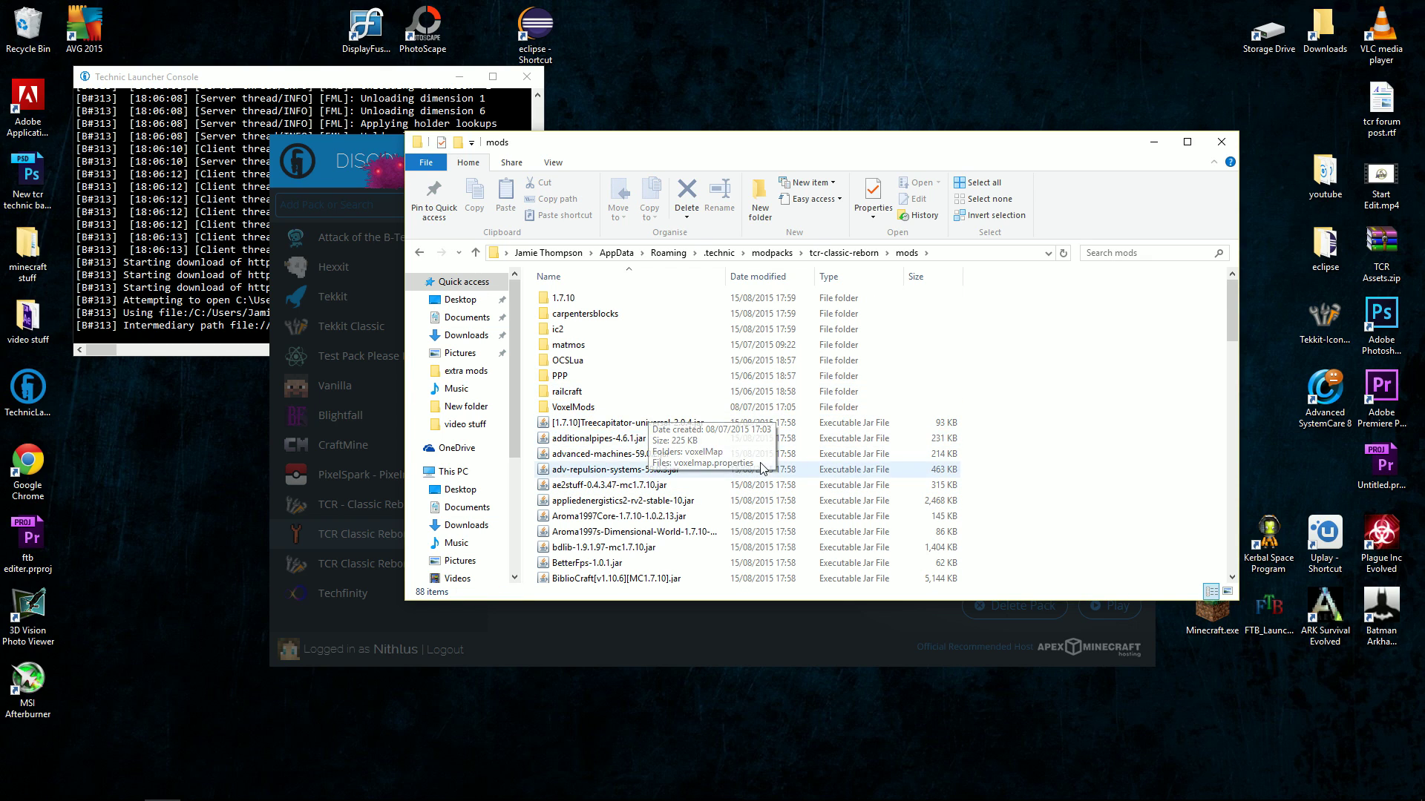
Look through the mod files in the mods folder and keep its window in front of the launcher
{"action": "scroll", "coordinate": [616, 408], "scroll_direction": "down", "scroll_amount": 8}
{"action": "scroll", "coordinate": [742, 475], "scroll_direction": "down", "scroll_amount": 10}
{"action": "scroll", "coordinate": [704, 430], "scroll_direction": "up", "scroll_amount": 13}
{"action": "scroll", "coordinate": [679, 400], "scroll_direction": "up", "scroll_amount": 5}
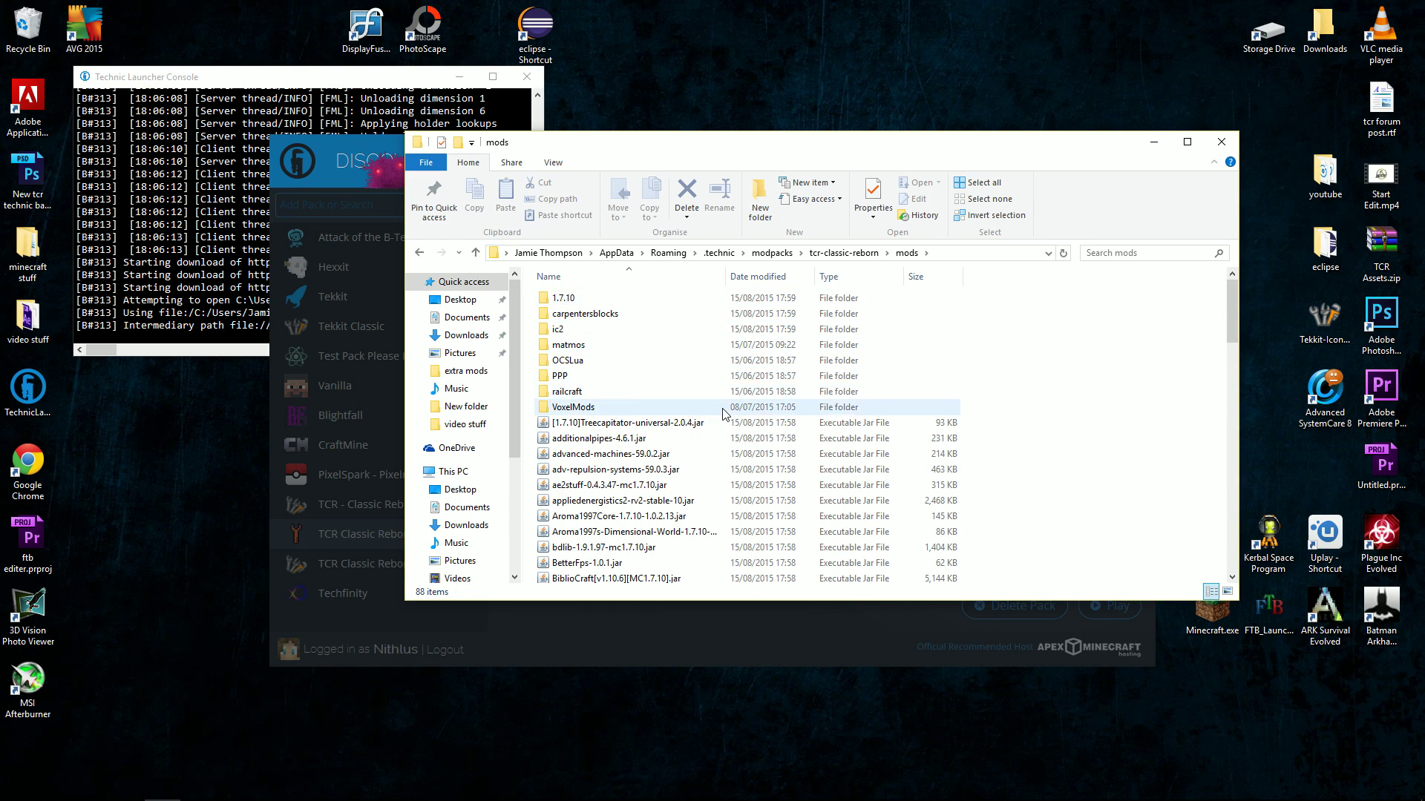
{"action": "scroll", "coordinate": [679, 400], "scroll_direction": "down", "scroll_amount": 2}
{"action": "left_click", "coordinate": [388, 140]}
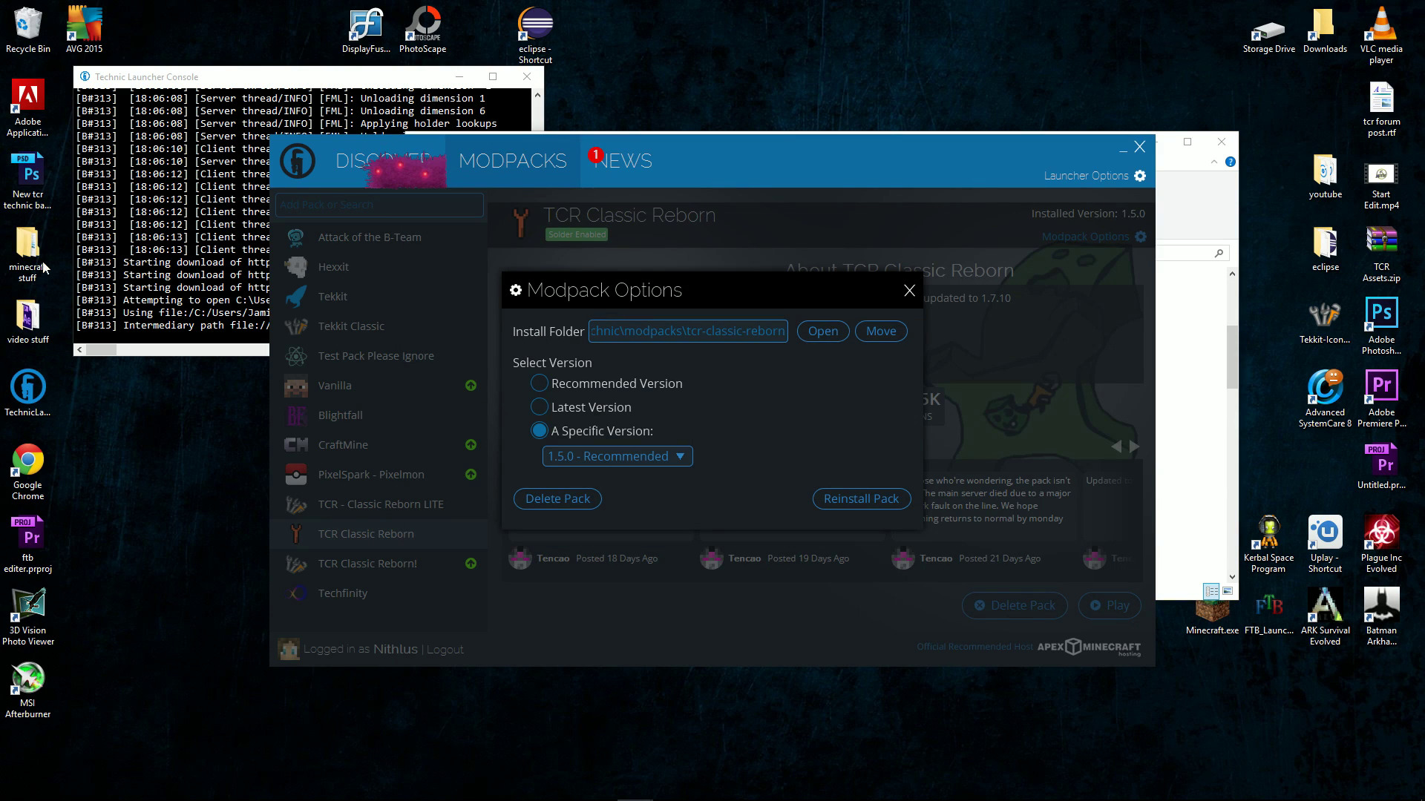
{"action": "left_click", "coordinate": [1202, 454]}
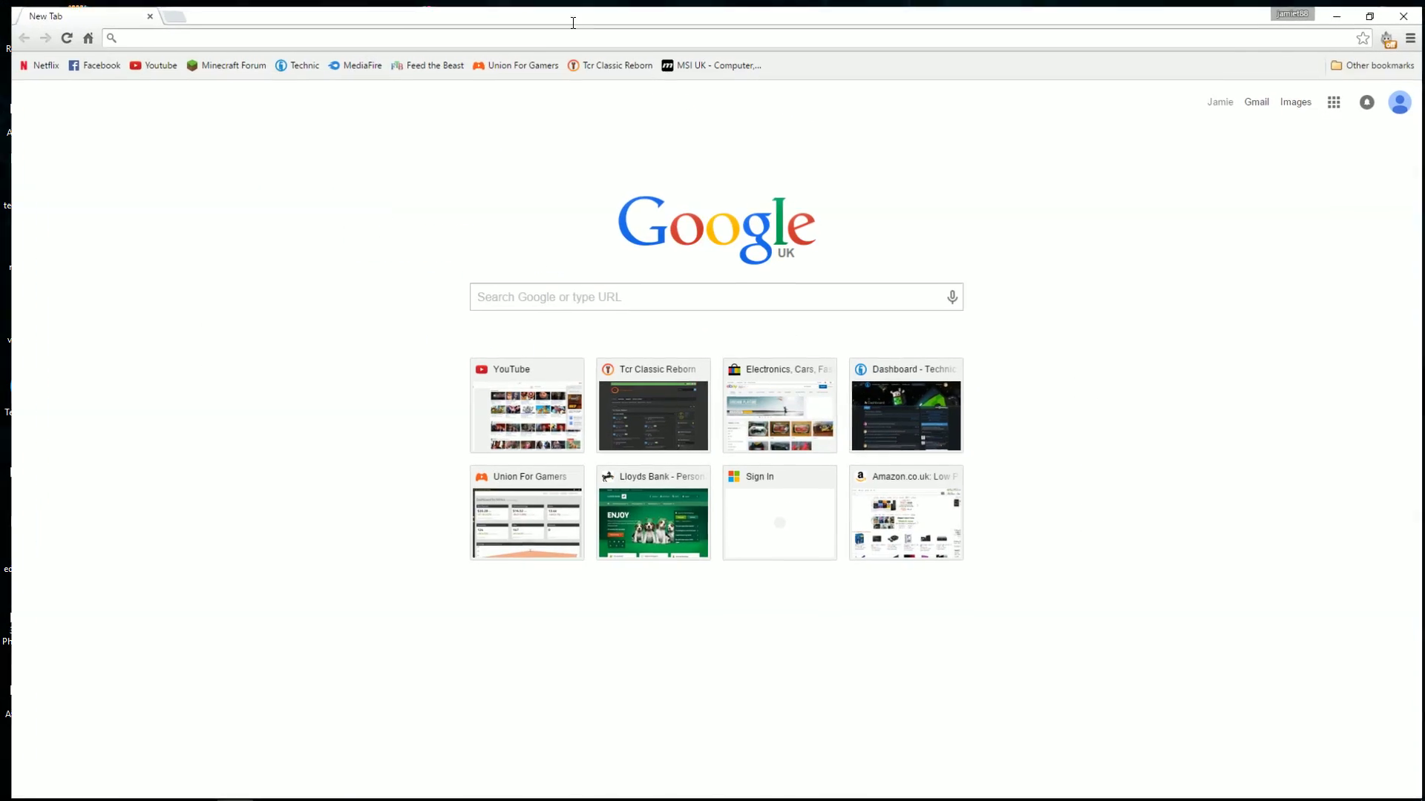
Go to optifine.net in the web browser
{"action": "type", "text": "optifi"}
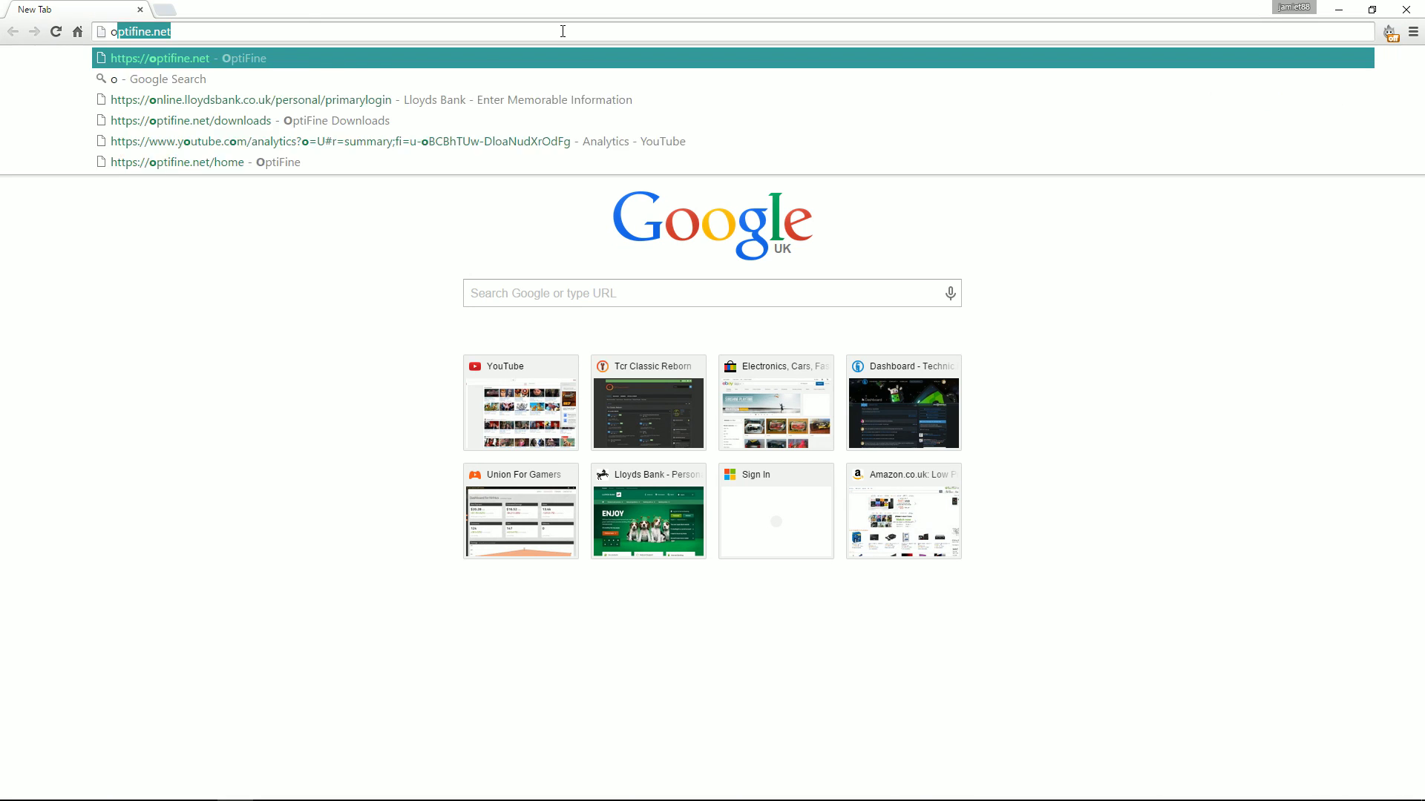
{"action": "type", "text": "ne"}
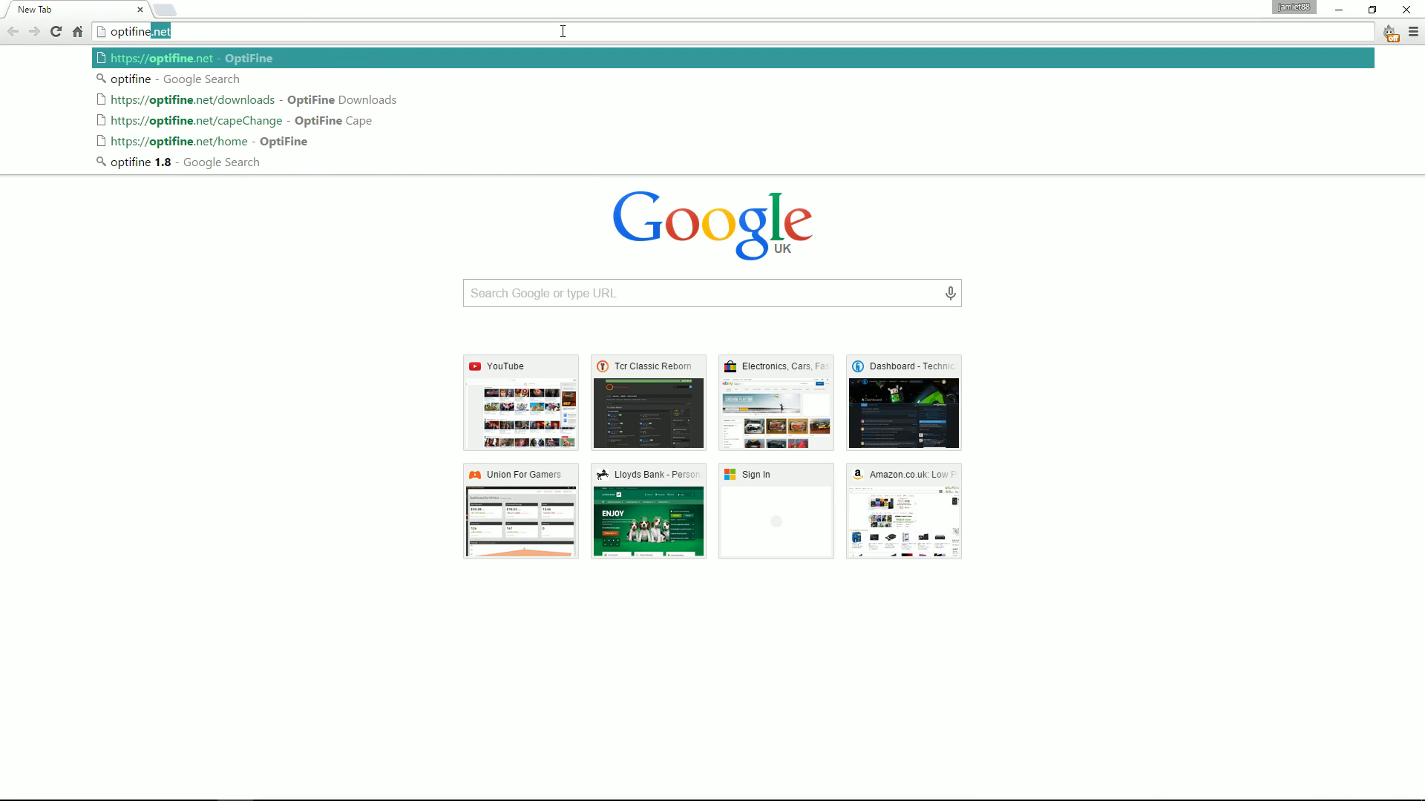
{"action": "key", "text": "Return"}
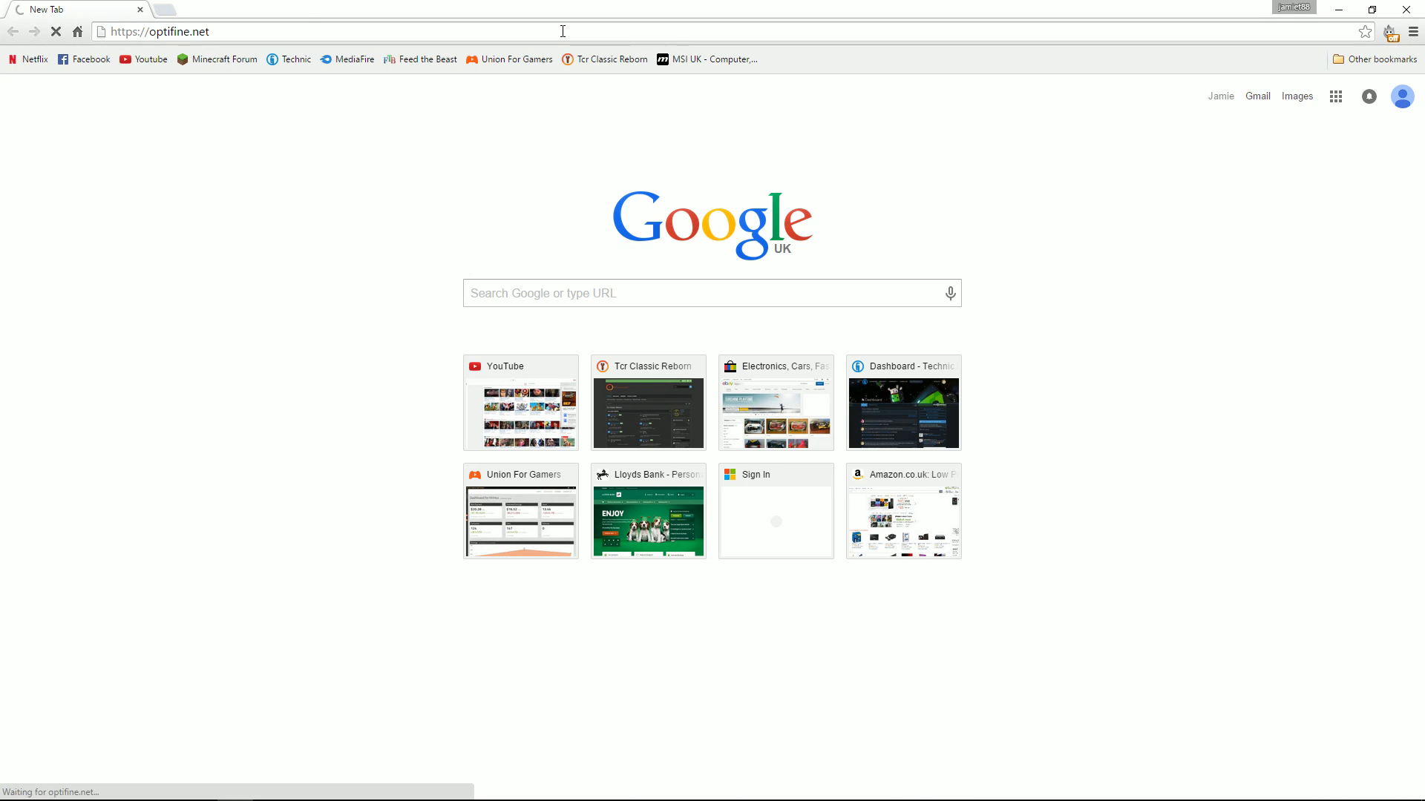
Open the bookmarked Minecraft Forum in a new browser tab and examine its Mapping and Modding section
{"action": "left_click", "coordinate": [166, 9]}
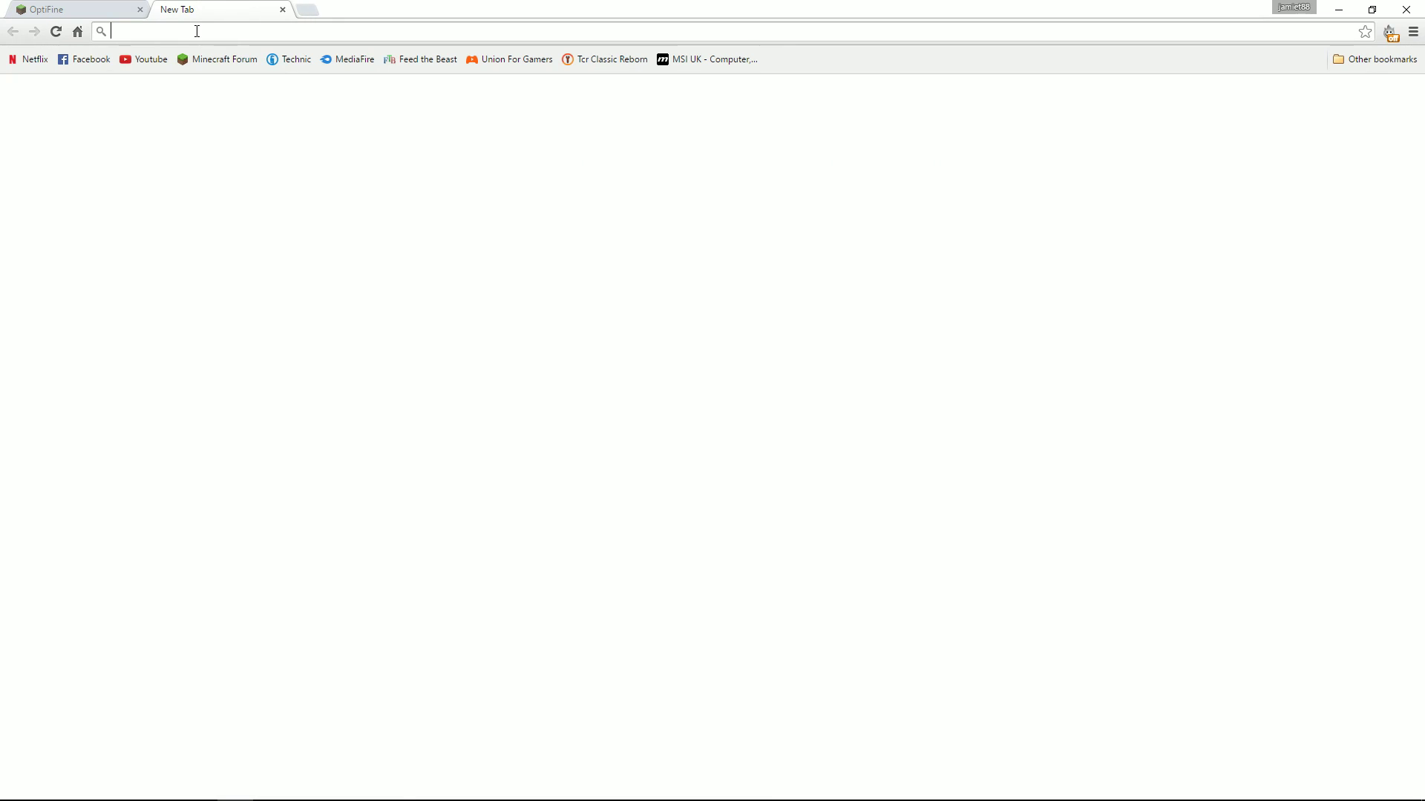
{"action": "left_click", "coordinate": [219, 59]}
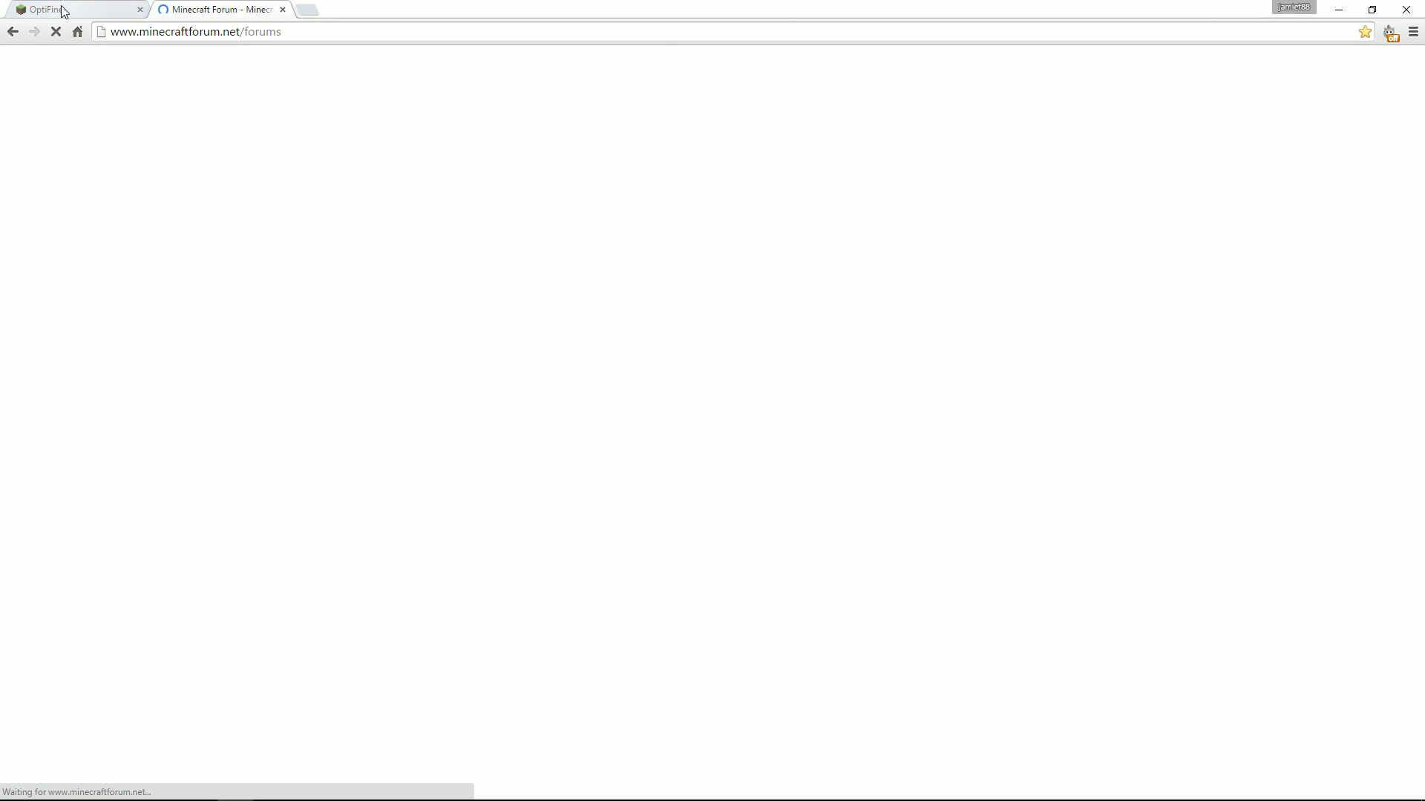
{"action": "scroll", "coordinate": [523, 434], "scroll_direction": "down", "scroll_amount": 6}
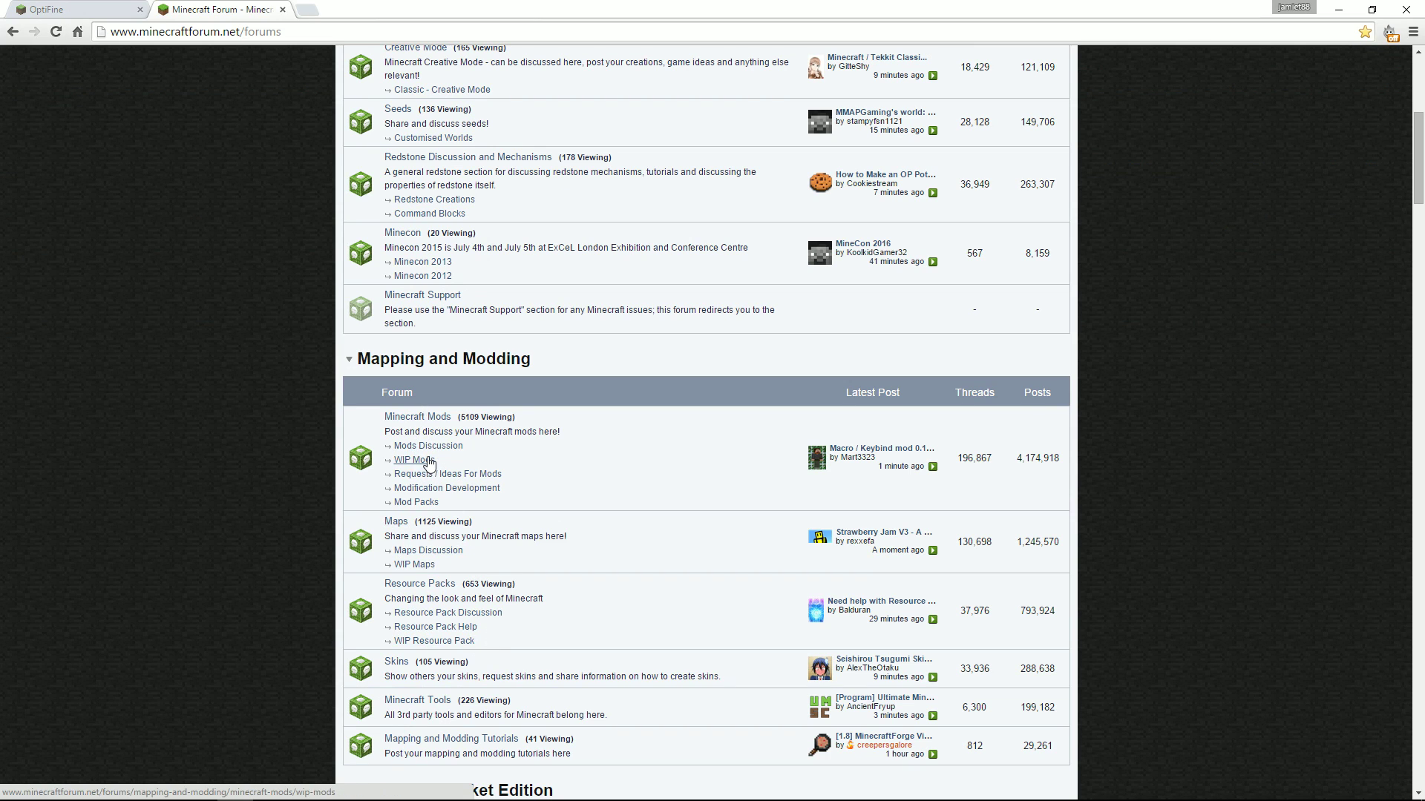
{"action": "scroll", "coordinate": [588, 393], "scroll_direction": "up", "scroll_amount": 4}
{"action": "scroll", "coordinate": [727, 373], "scroll_direction": "up", "scroll_amount": 2}
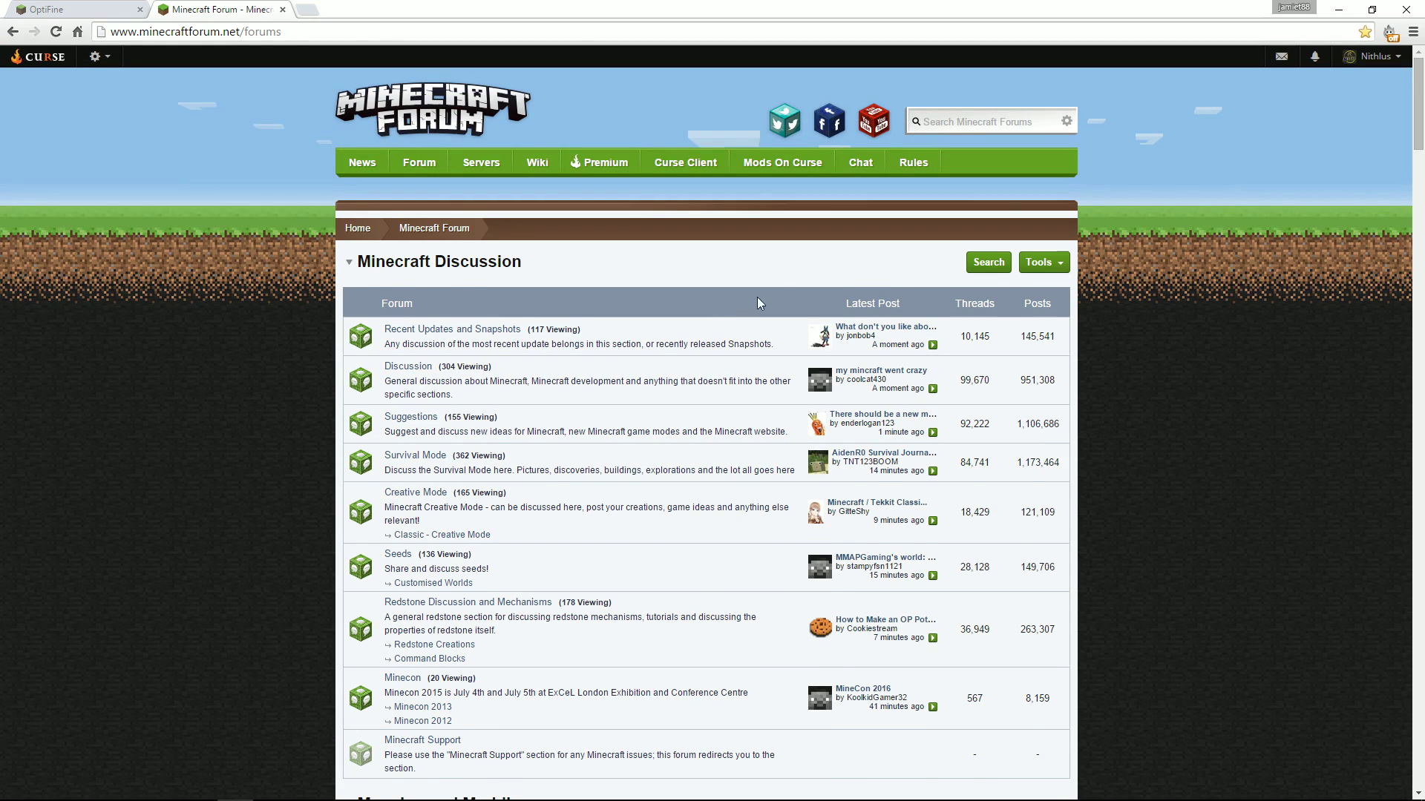
Return to the OptiFine site and find the Minecraft 1.7.10 section on its downloads page
{"action": "left_click", "coordinate": [119, 15]}
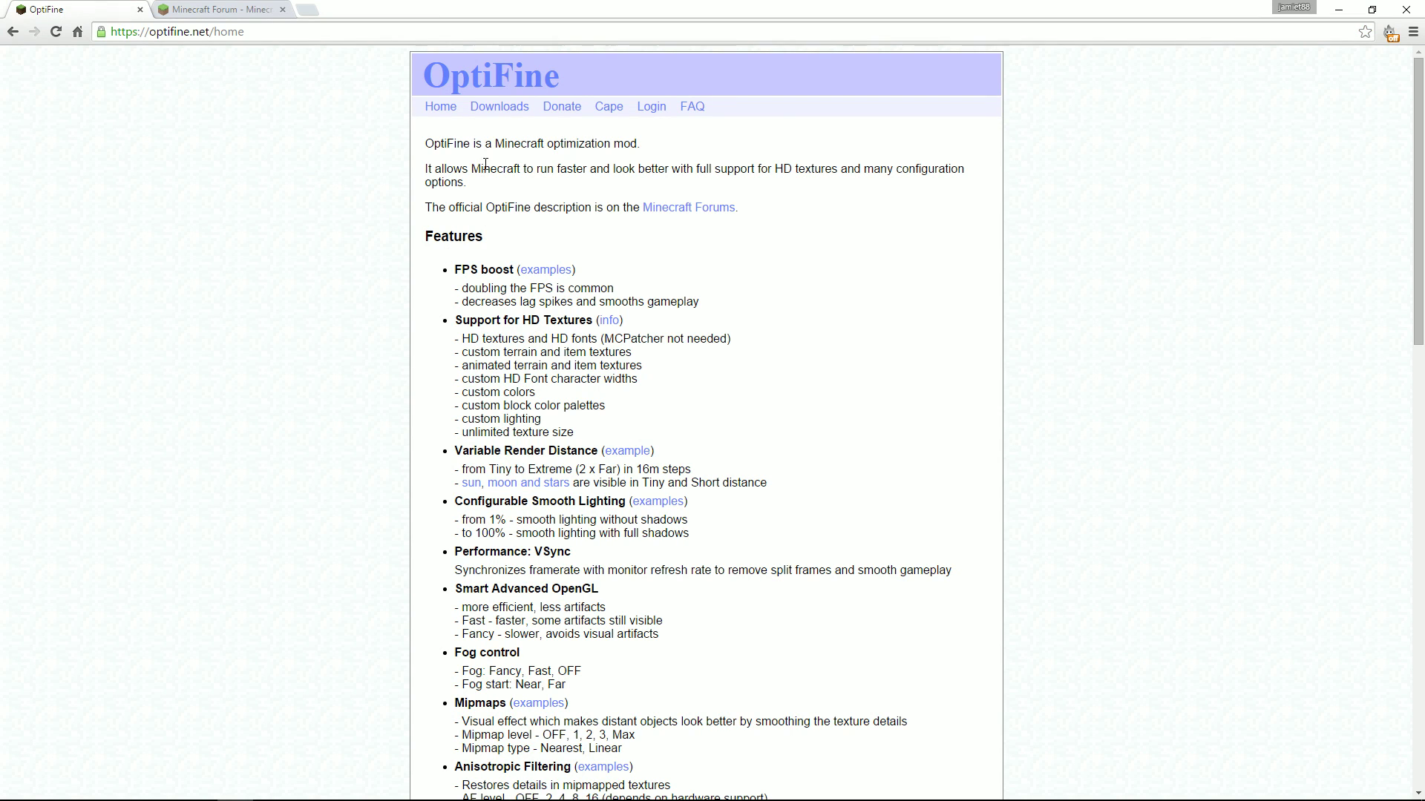
{"action": "left_click", "coordinate": [513, 111]}
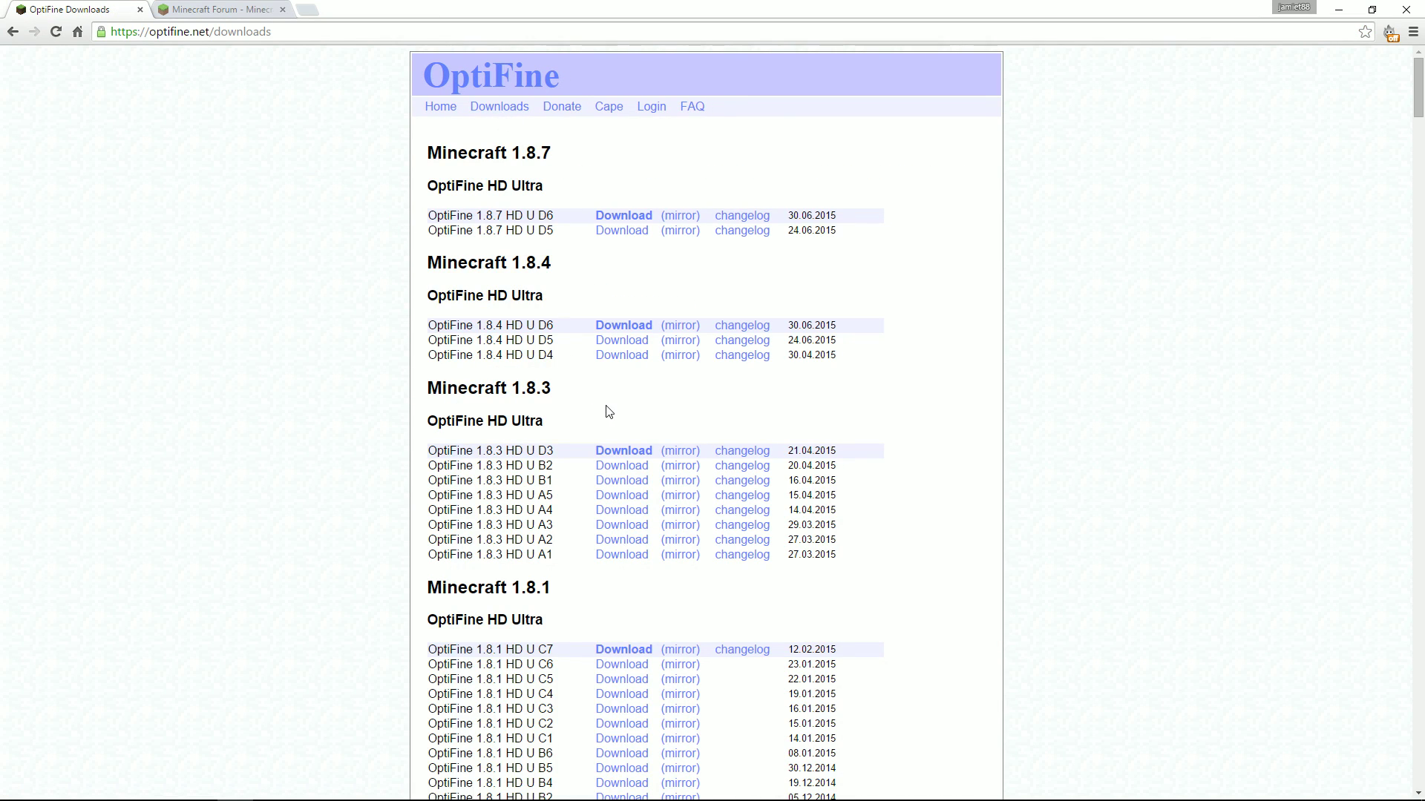
{"action": "scroll", "coordinate": [605, 415], "scroll_direction": "down", "scroll_amount": 6}
{"action": "scroll", "coordinate": [605, 429], "scroll_direction": "down", "scroll_amount": 5}
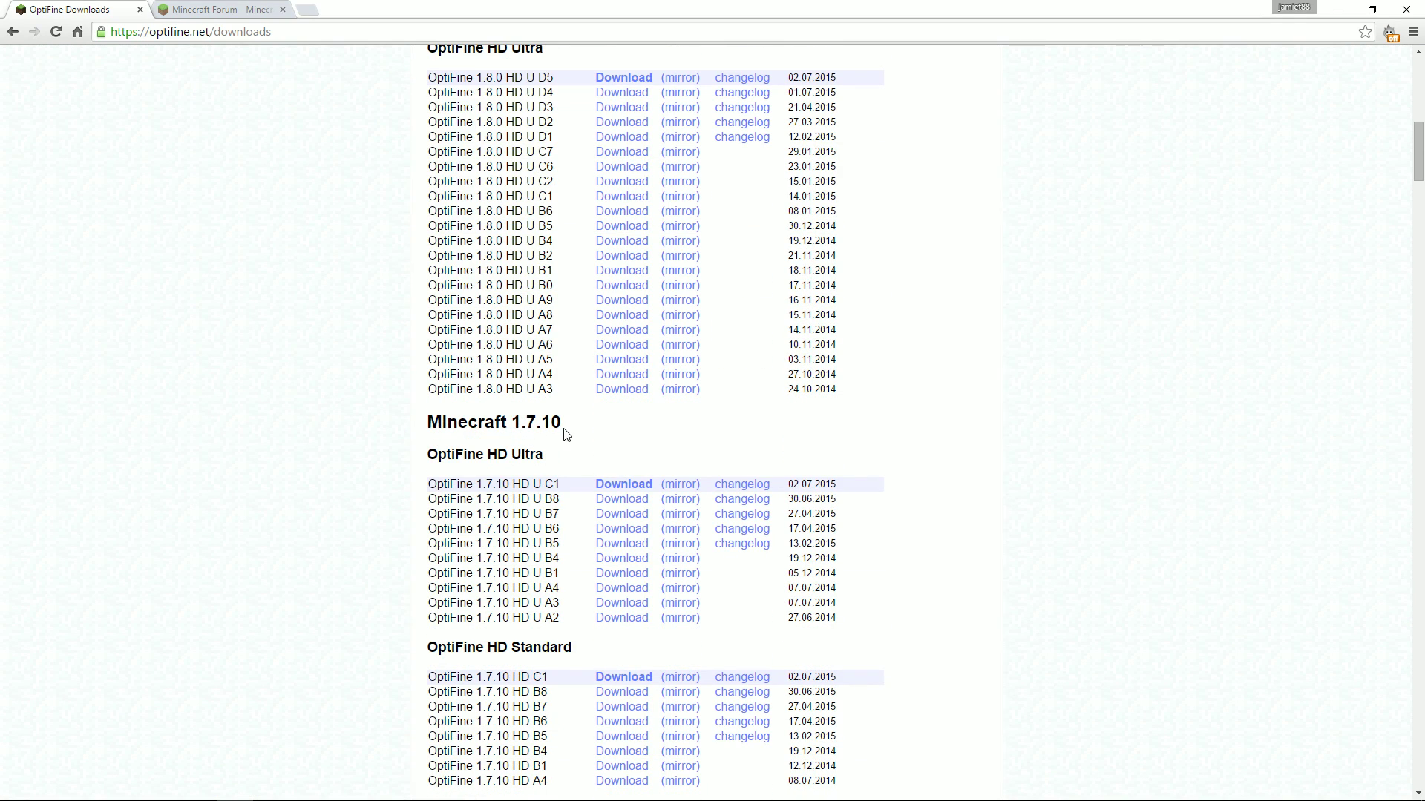
Highlight the Minecraft 1.7.10 version heading and the OptiFine 1.7.10 HD U C1 entry in the download list
{"action": "left_click_drag", "start_coordinate": [564, 428], "coordinate": [430, 49]}
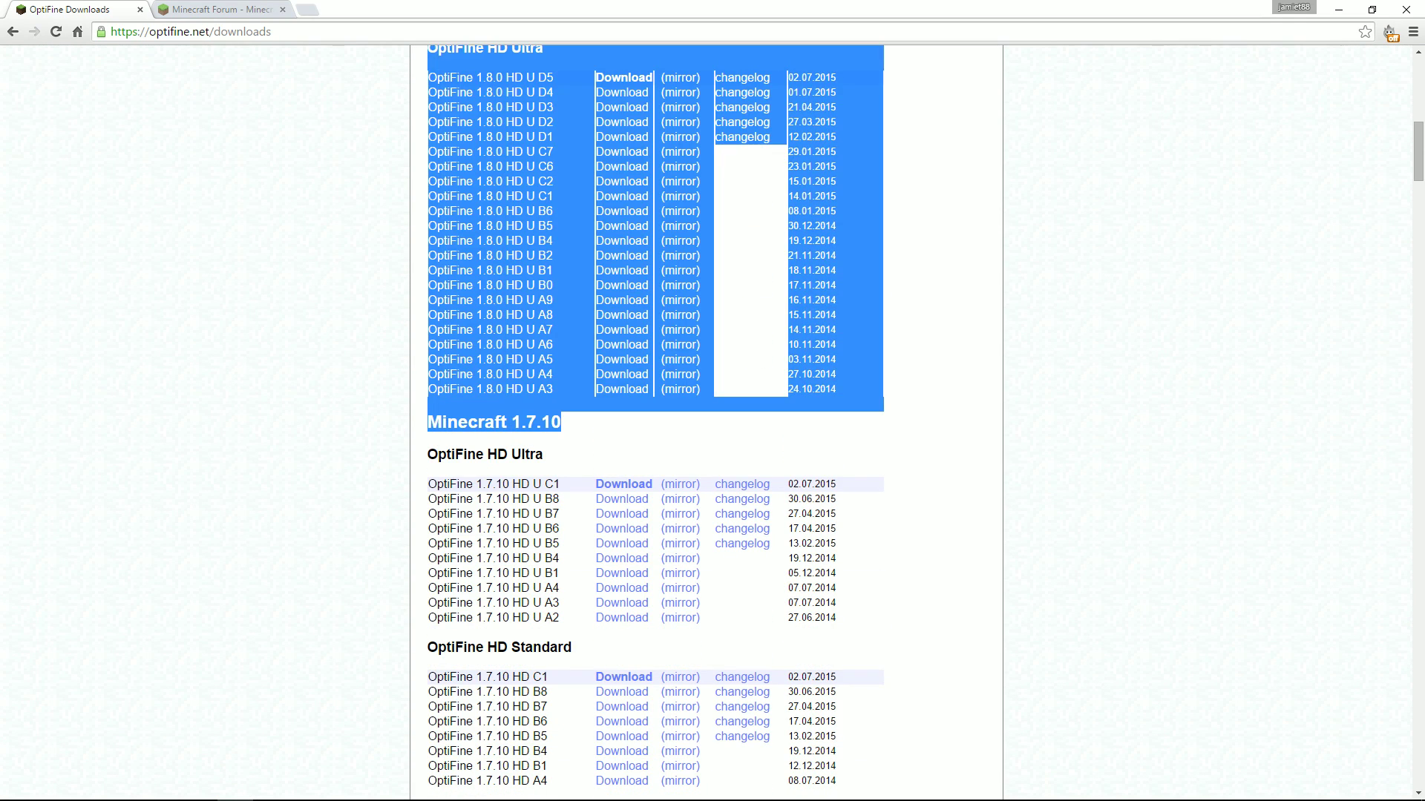
{"action": "left_click", "coordinate": [582, 434]}
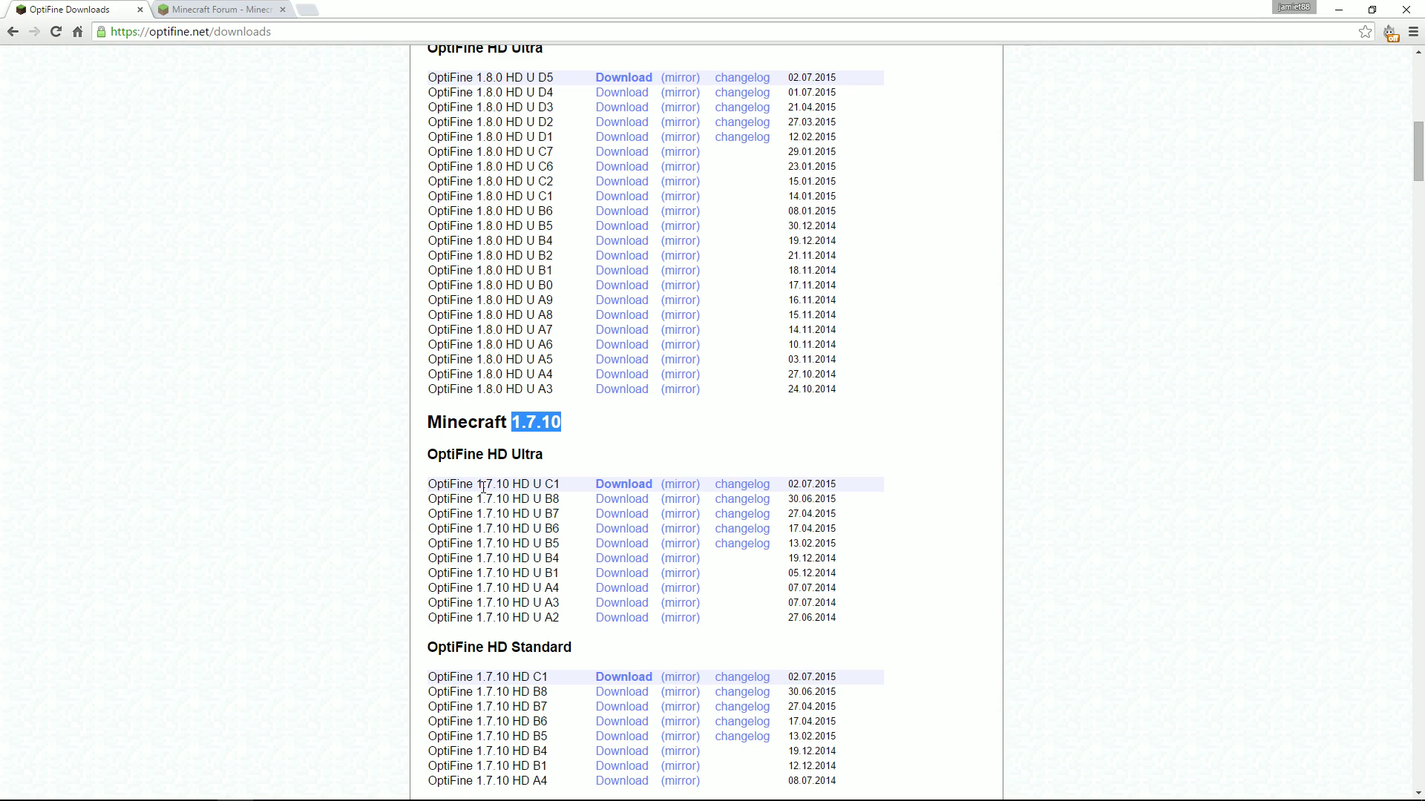
{"action": "left_click_drag", "start_coordinate": [427, 488], "coordinate": [486, 484]}
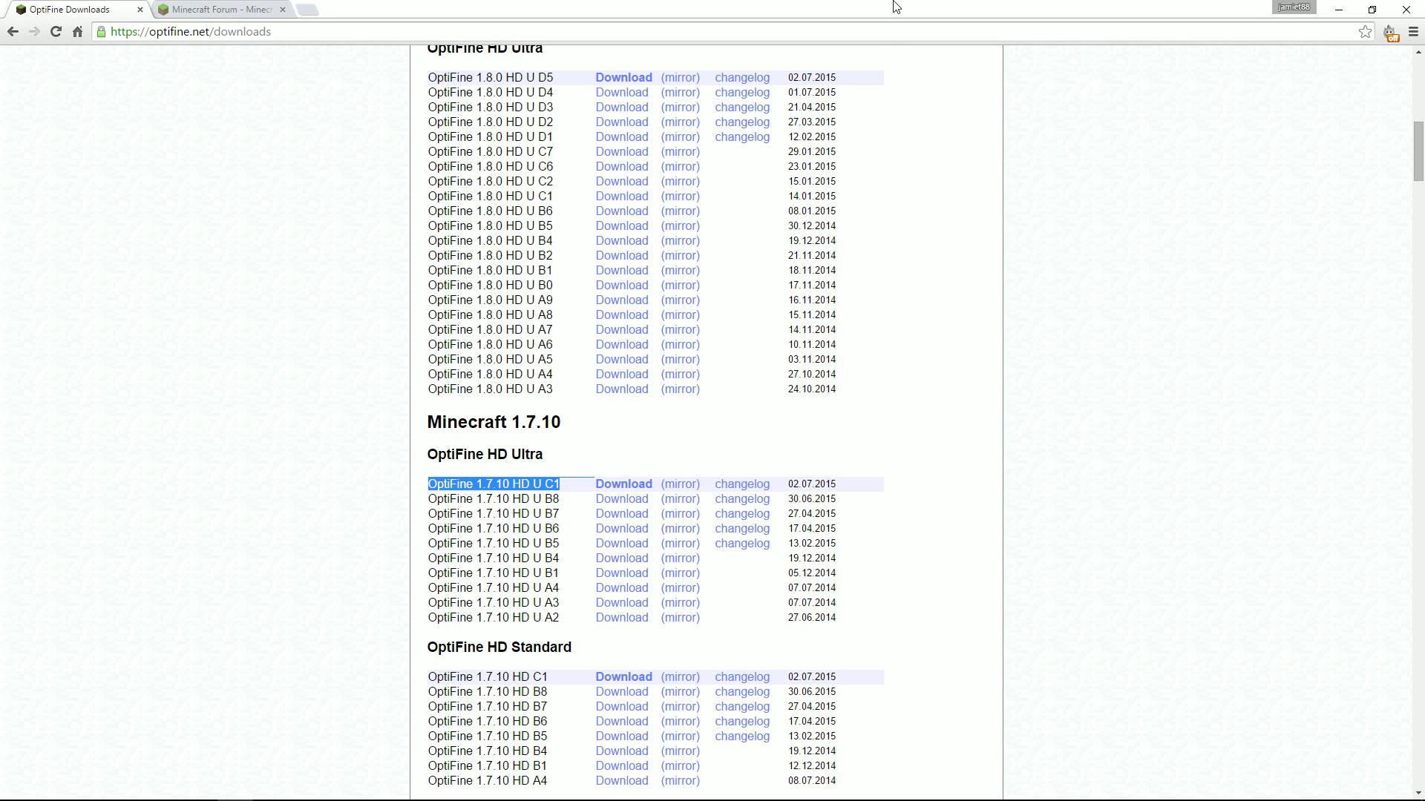
Minimise the browser, open the extra mods folder inside minecraft stuff and place its window beside the modpack's mods window
{"action": "left_click", "coordinate": [1340, 9]}
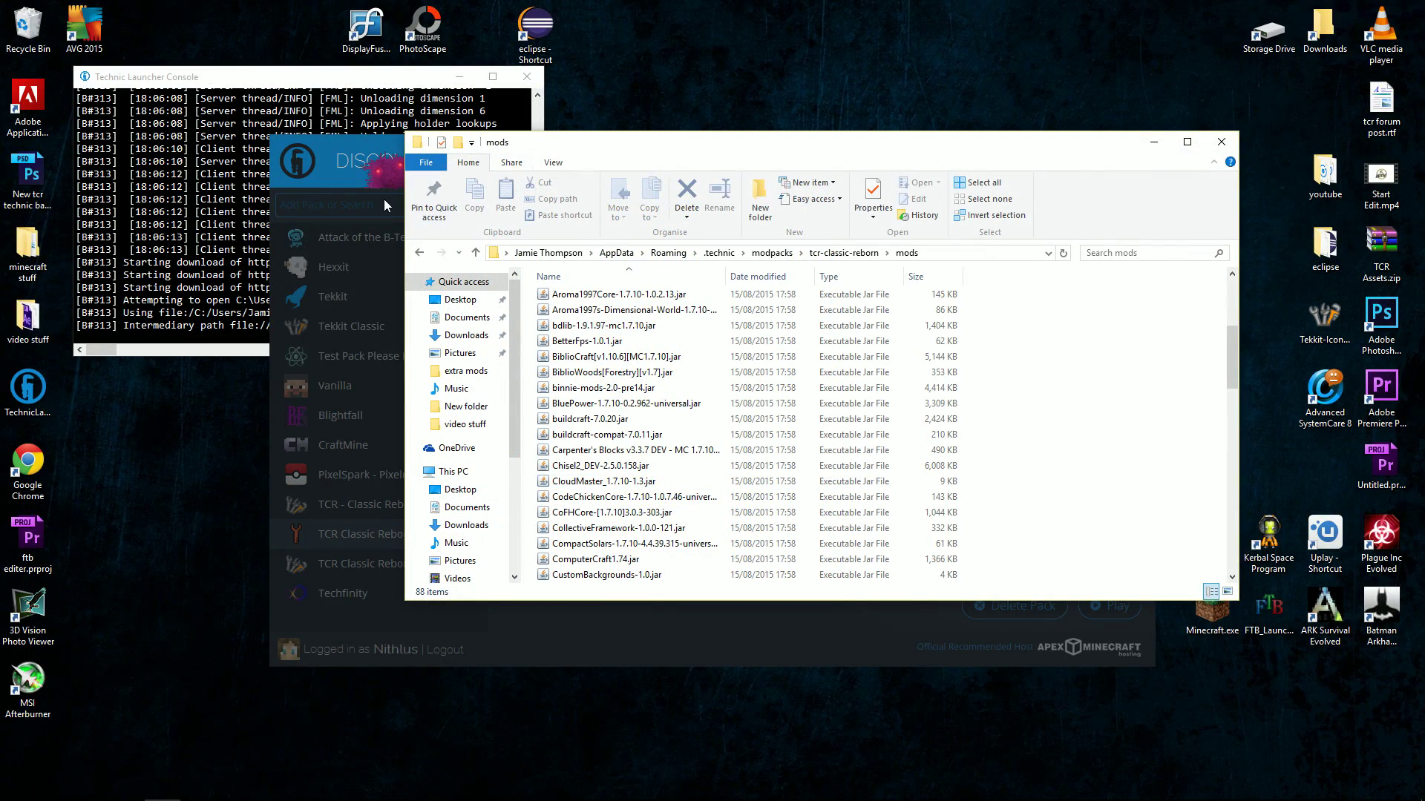
{"action": "double_click", "coordinate": [29, 249]}
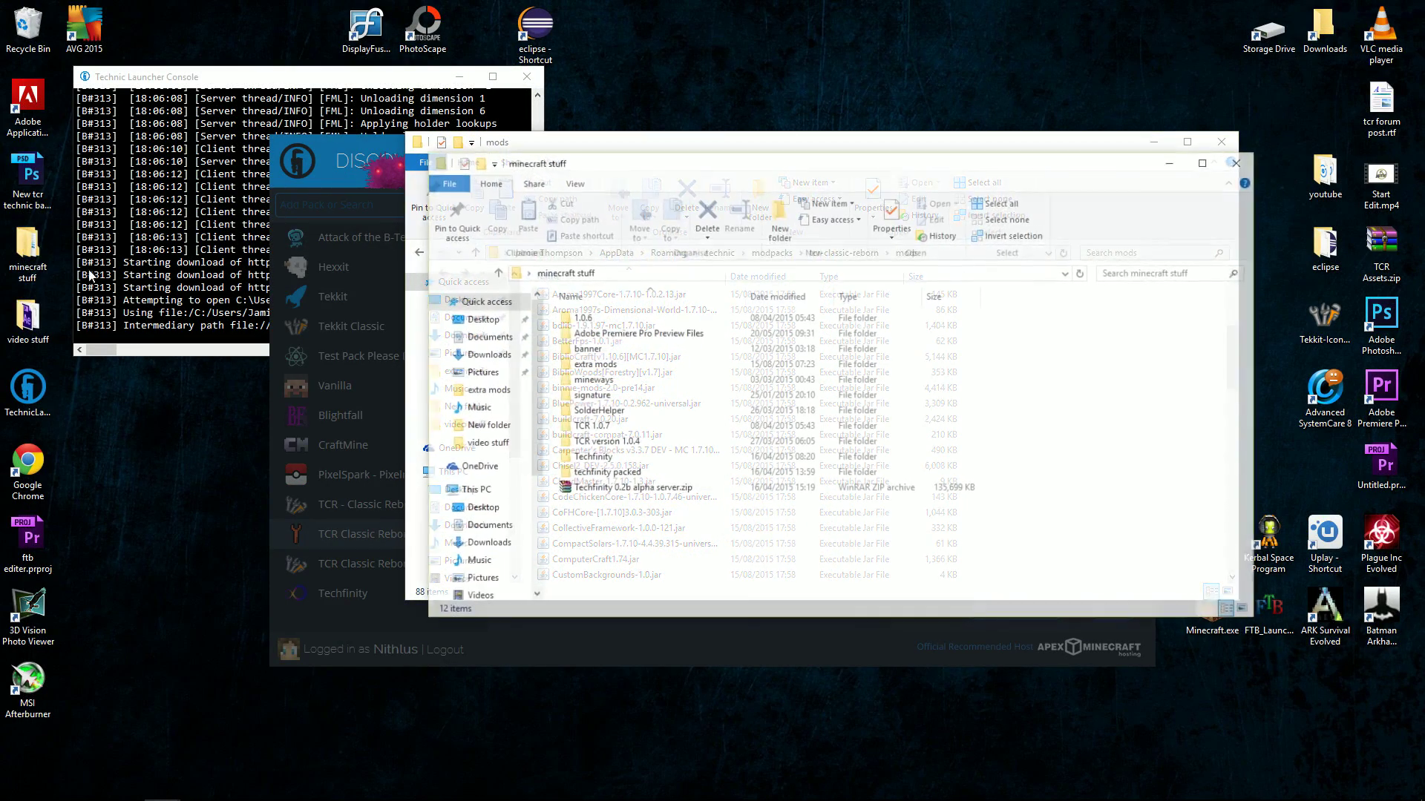
{"action": "double_click", "coordinate": [602, 368]}
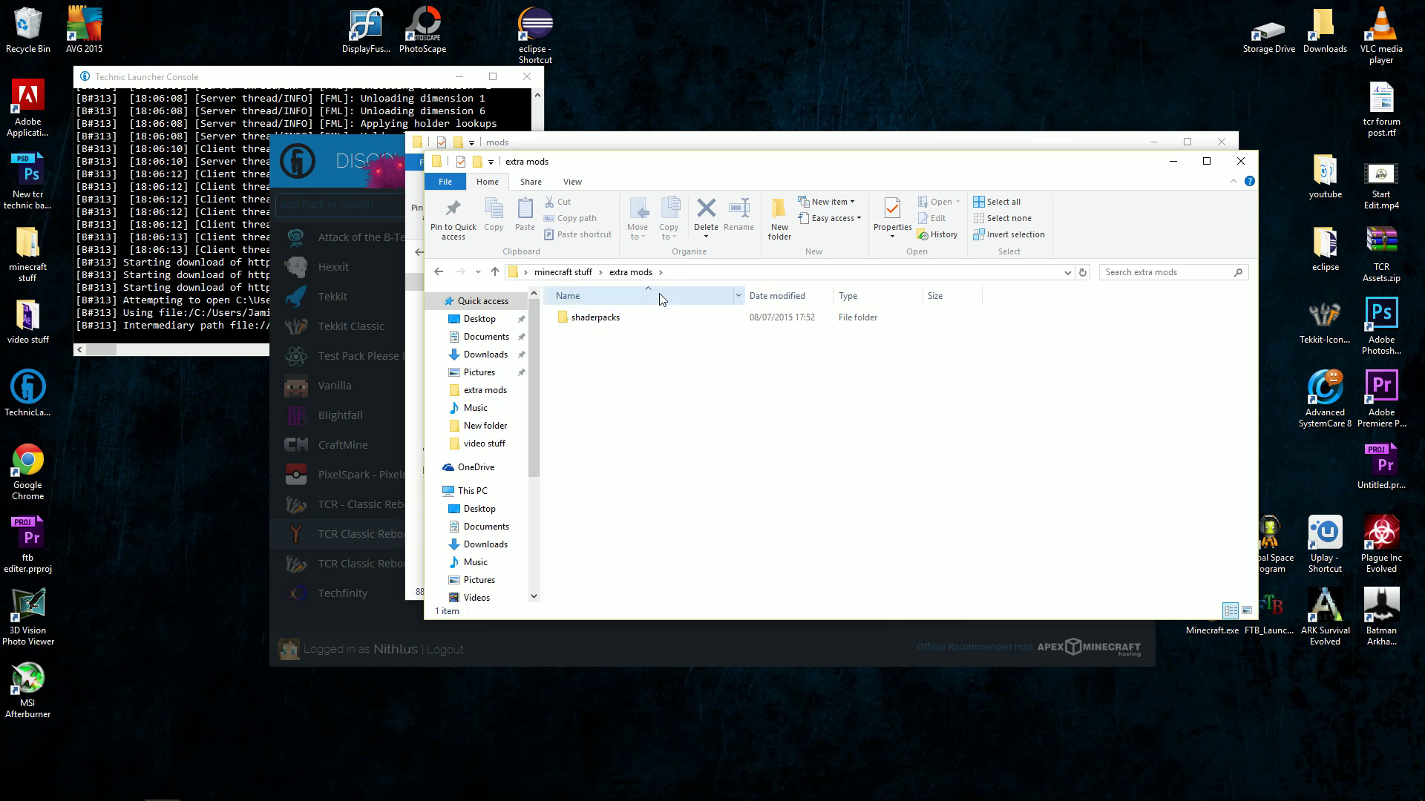
{"action": "left_click_drag", "start_coordinate": [786, 167], "coordinate": [450, 136]}
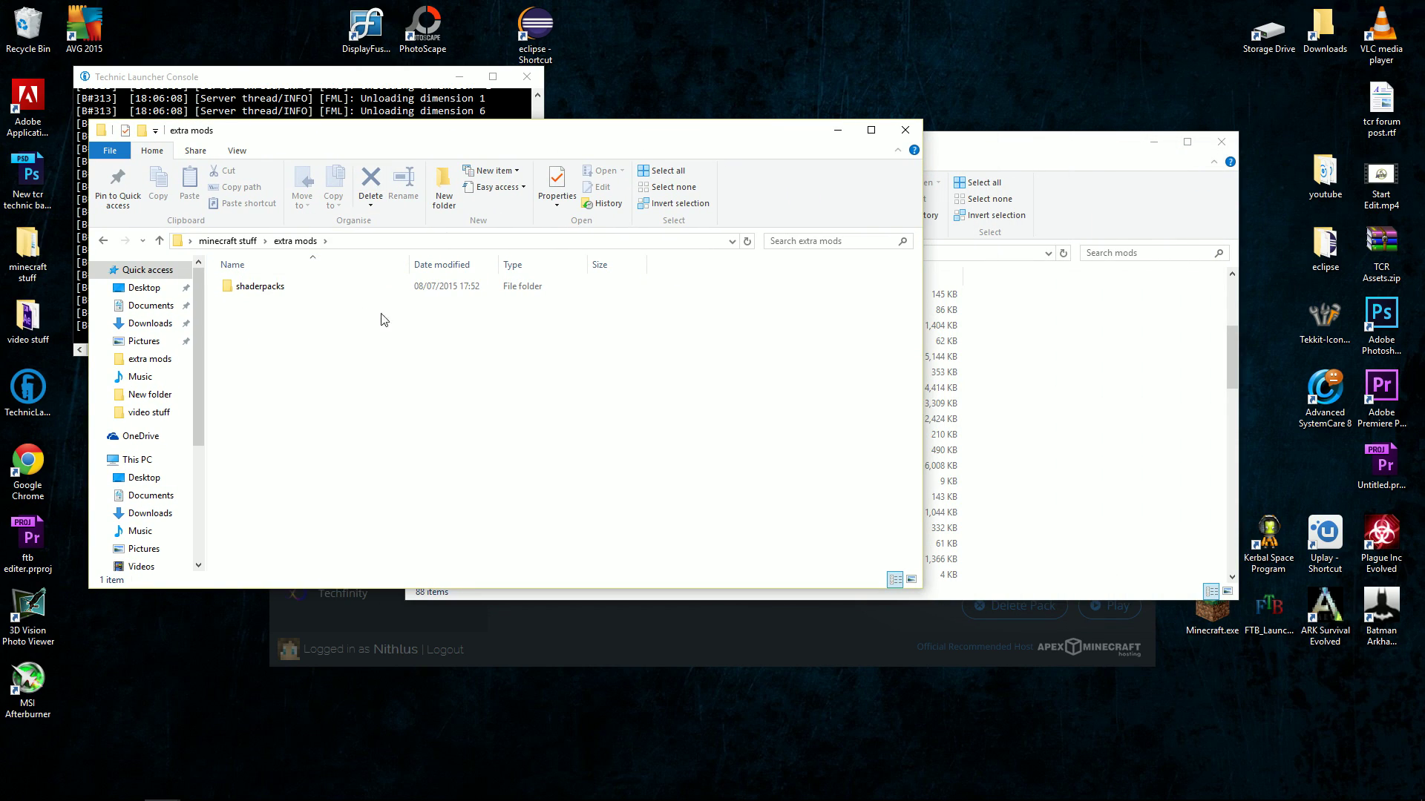
Download ShadersModCore-v2.3.28-mc1.7.10-f.jar from the Shaders Mod page for Minecraft 1.7.10 into the extra mods folder
{"action": "left_click", "coordinate": [1033, 223]}
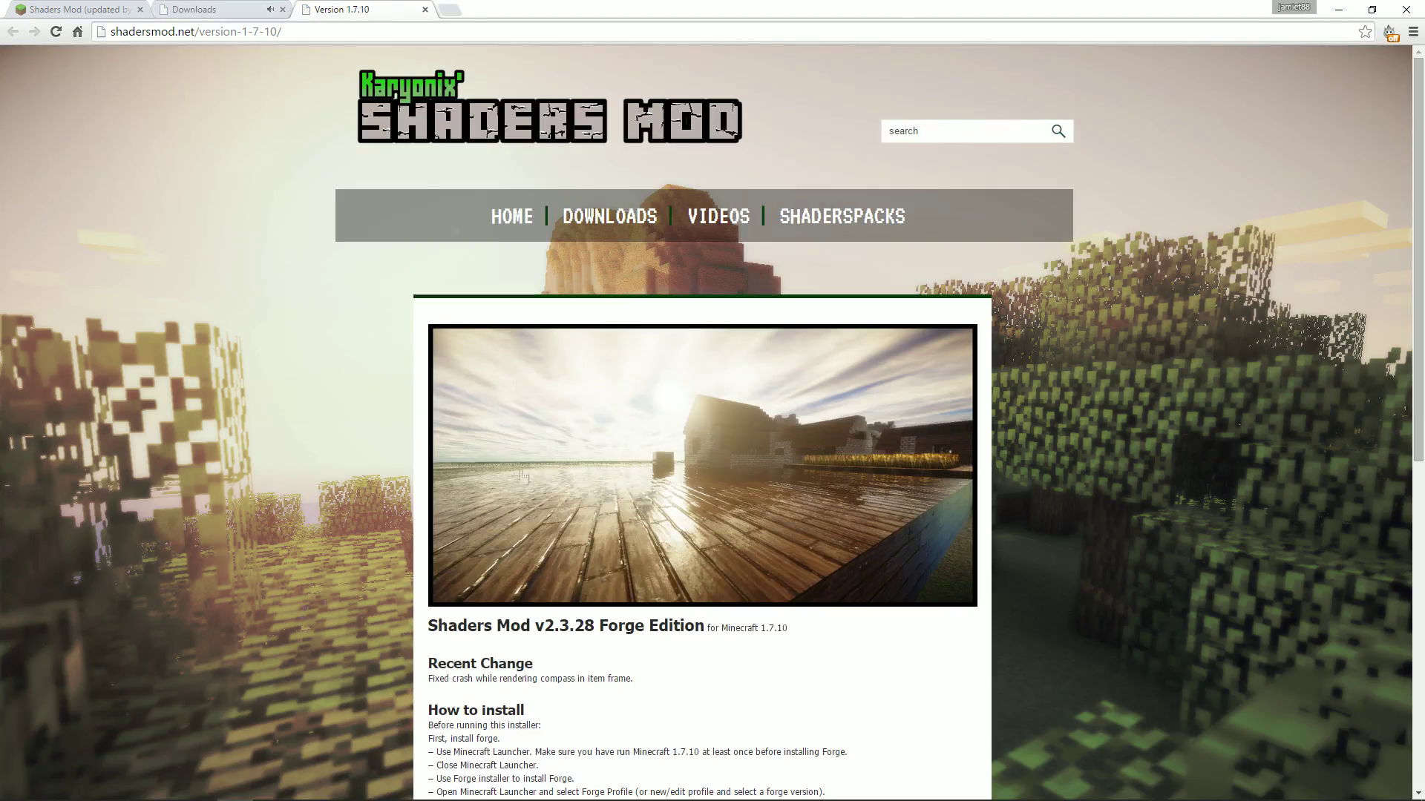
{"action": "scroll", "coordinate": [713, 519], "scroll_direction": "down", "scroll_amount": 5}
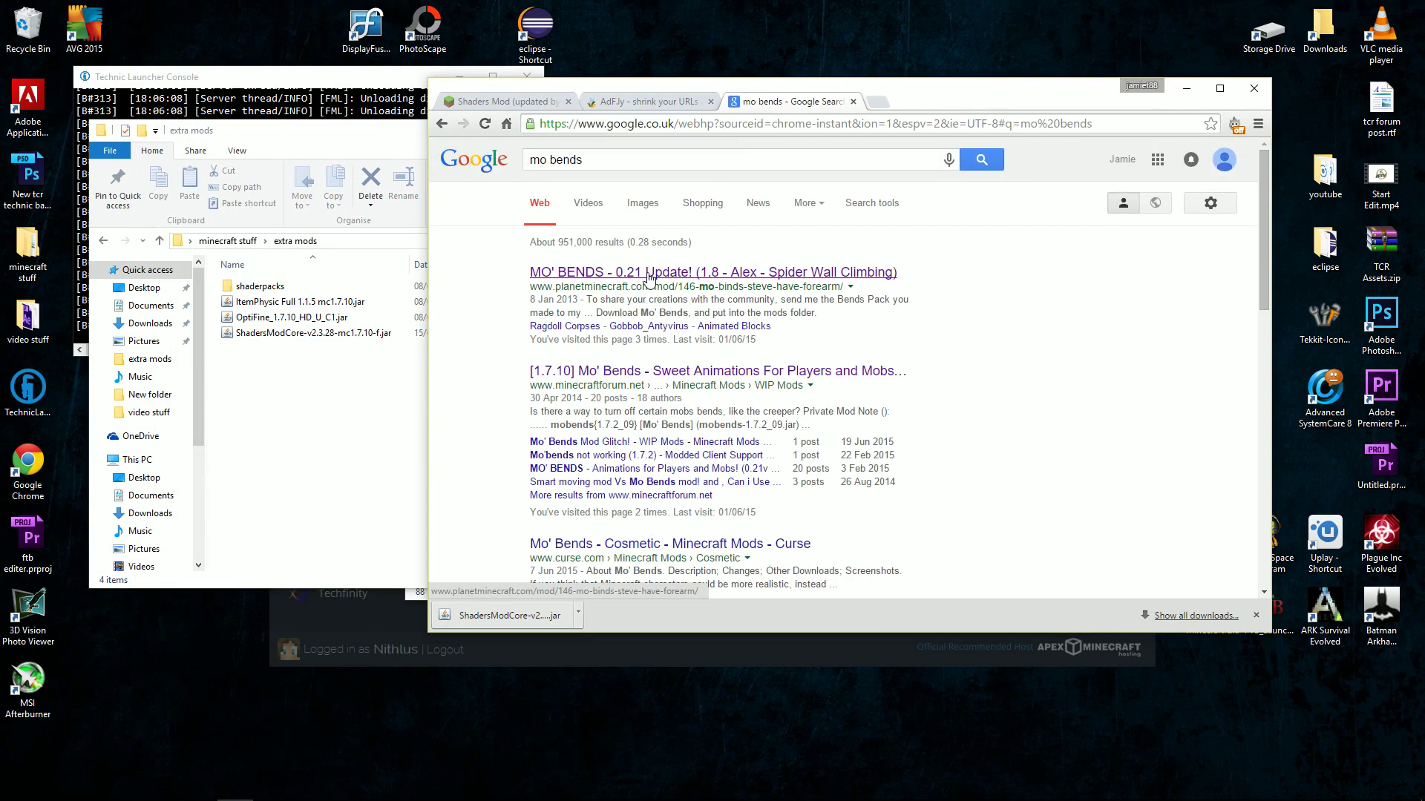
Download Mo' Bends v0.20.1 for Minecraft 1.7.10 through its gobbob.net page and put the jar file in the extra mods folder
{"action": "left_click", "coordinate": [648, 273]}
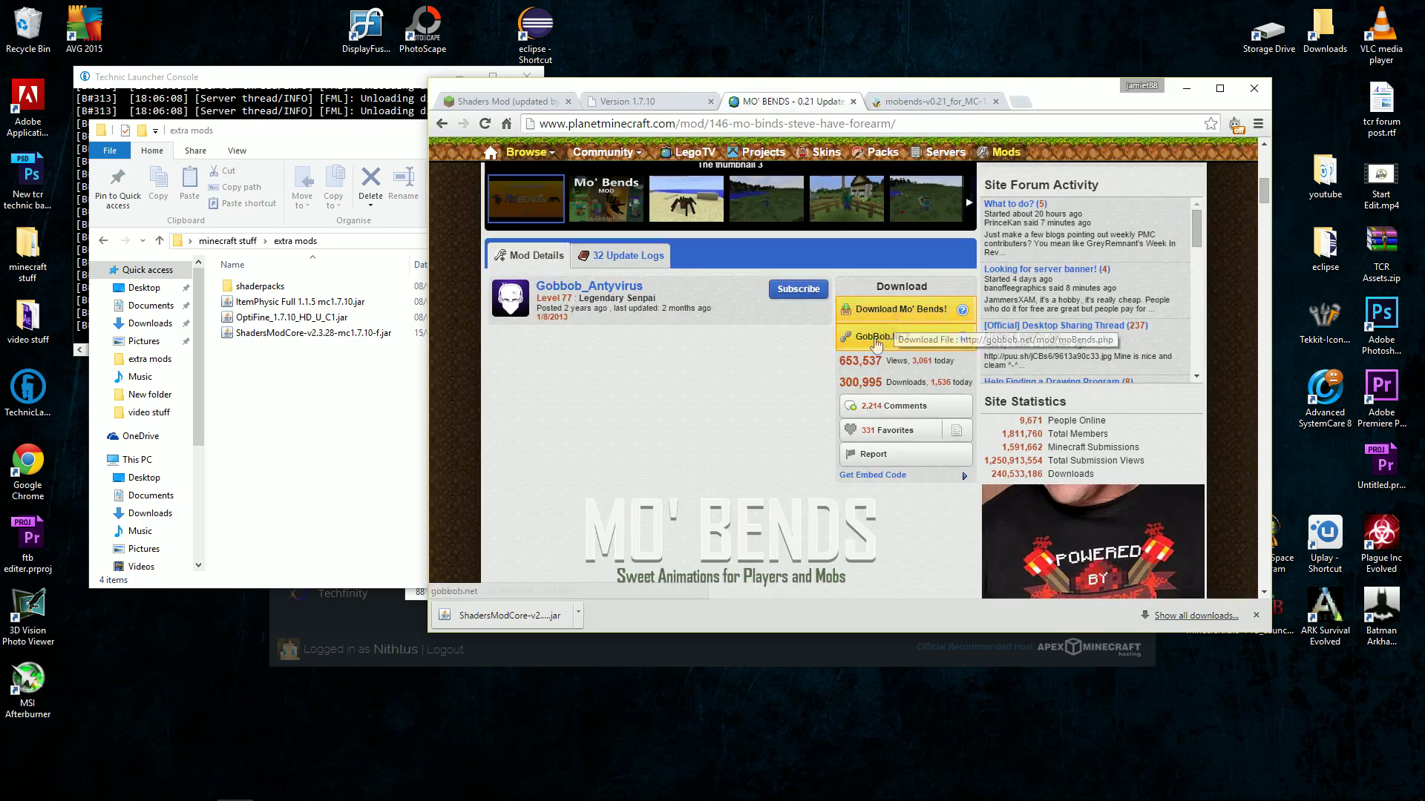
{"action": "left_click", "coordinate": [875, 343]}
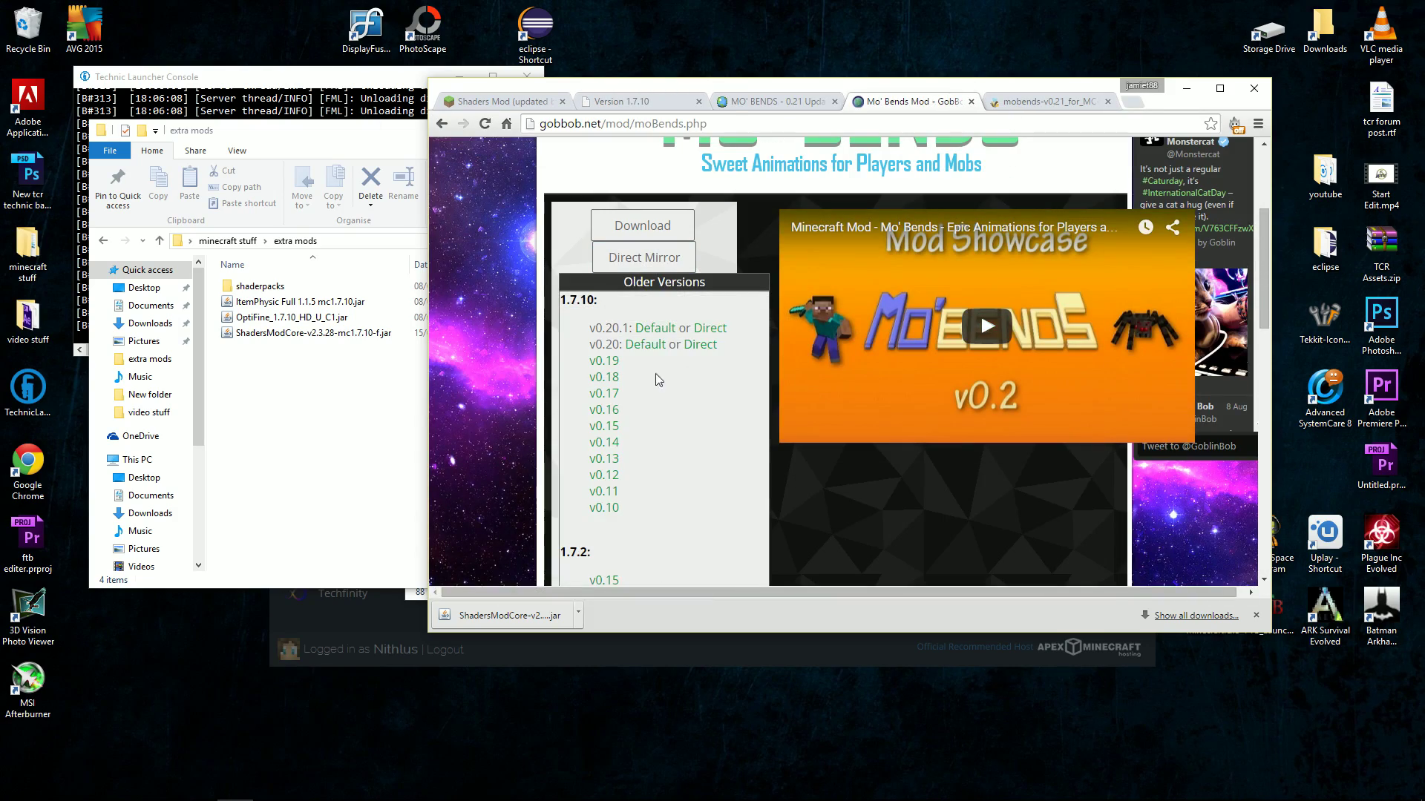
{"action": "left_click", "coordinate": [514, 615]}
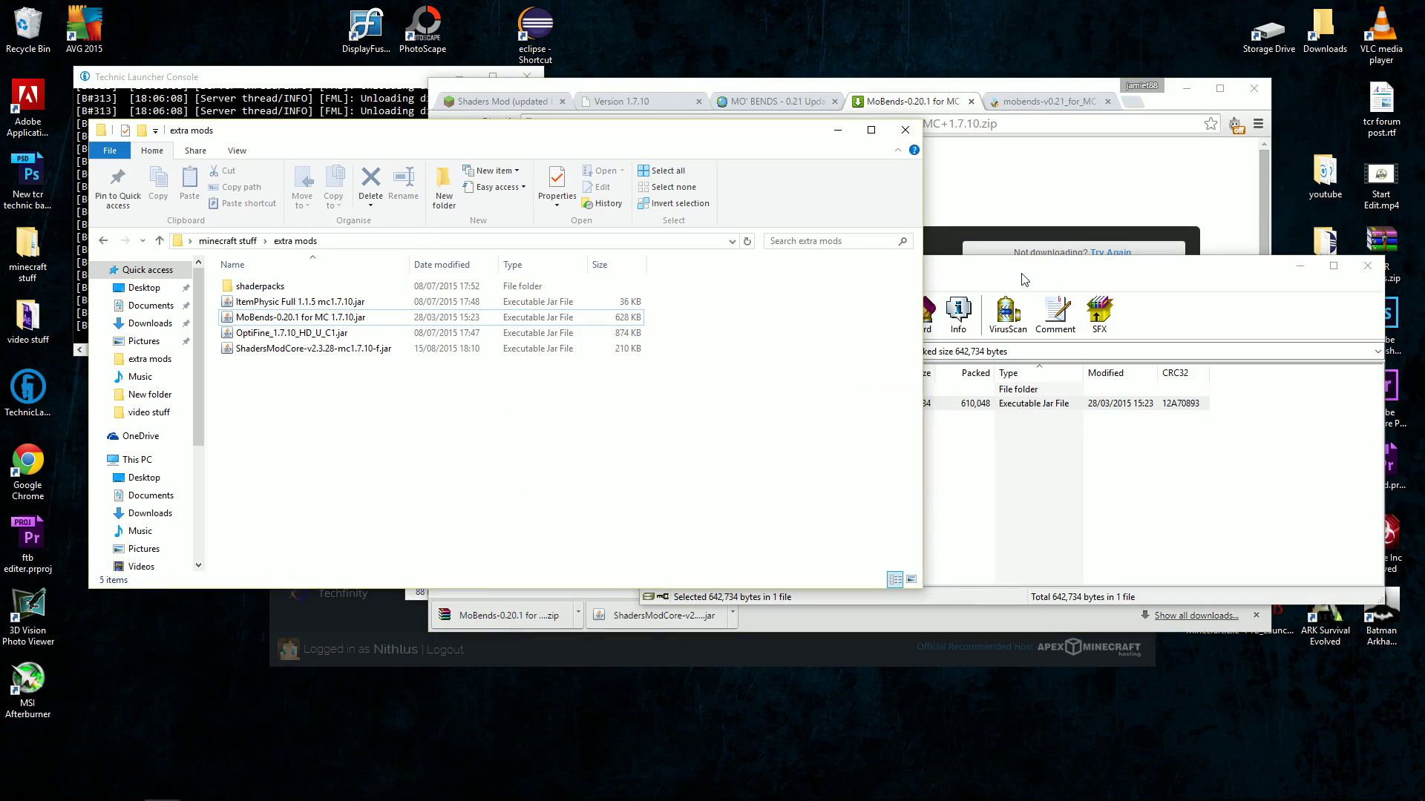
{"action": "key", "text": "Escape"}
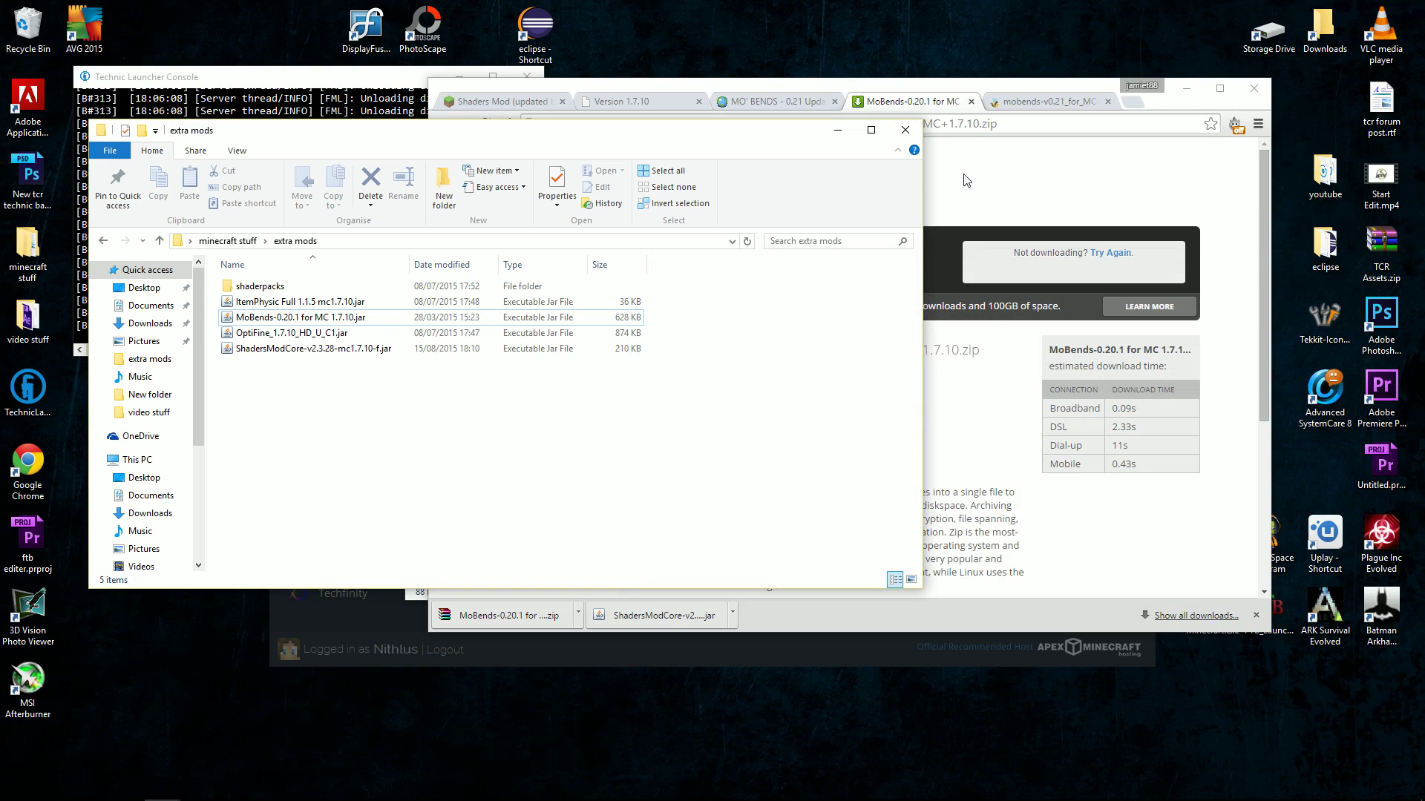
Shift the extra mods window further aside, revisit the open mod download pages and close the browser
{"action": "left_click_drag", "start_coordinate": [407, 134], "coordinate": [355, 143]}
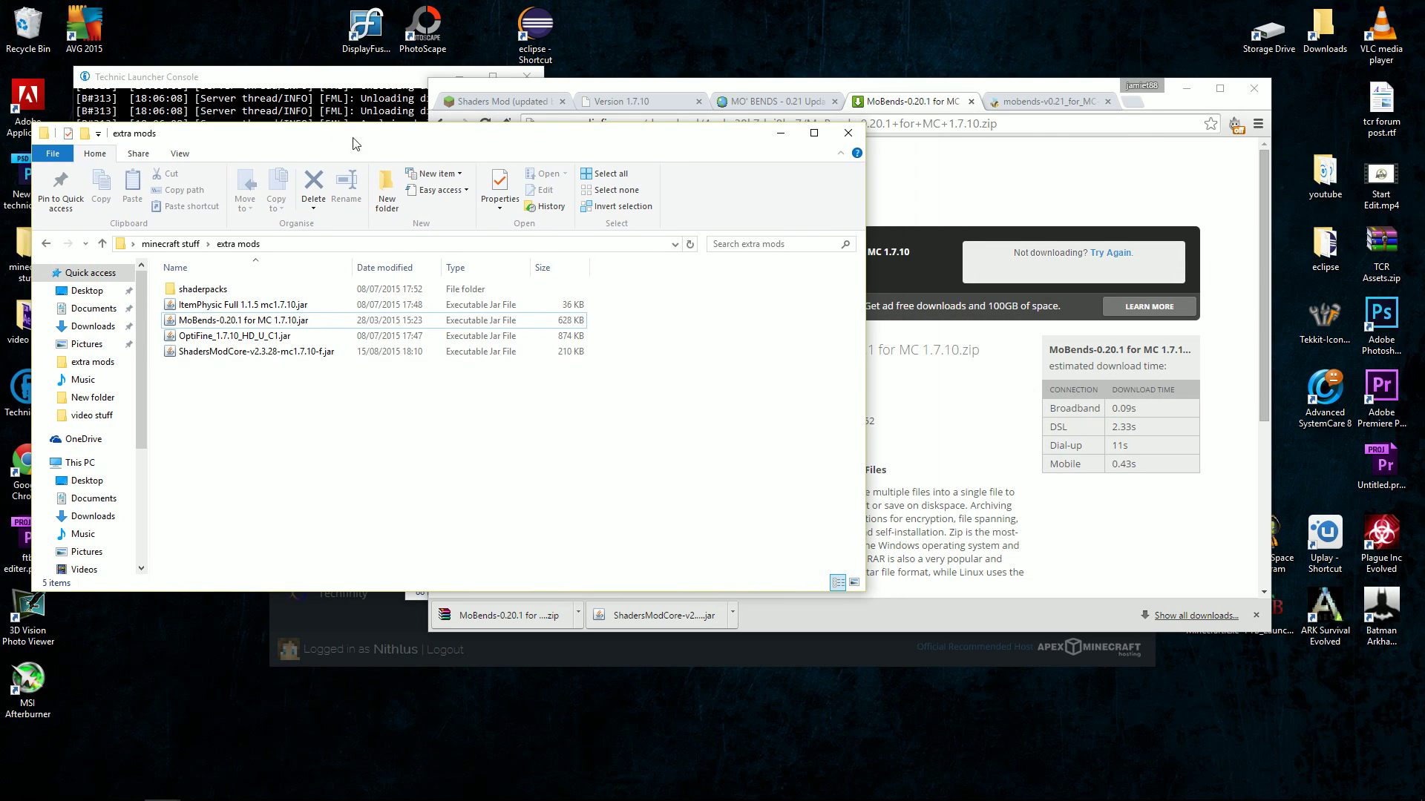
{"action": "left_click", "coordinate": [956, 95]}
{"action": "left_click", "coordinate": [771, 101]}
{"action": "left_click", "coordinate": [623, 101]}
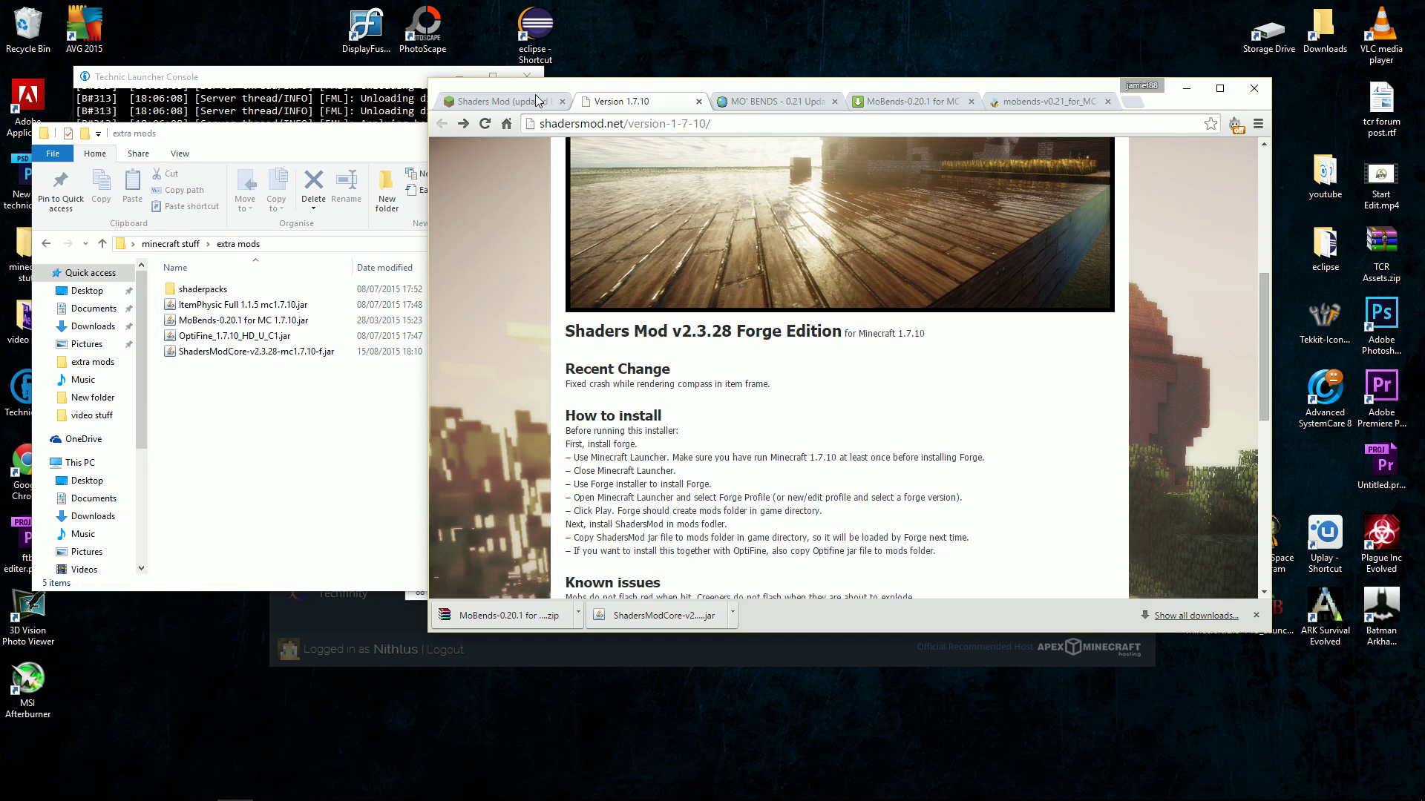
{"action": "left_click", "coordinate": [504, 101]}
{"action": "left_click", "coordinate": [1025, 104]}
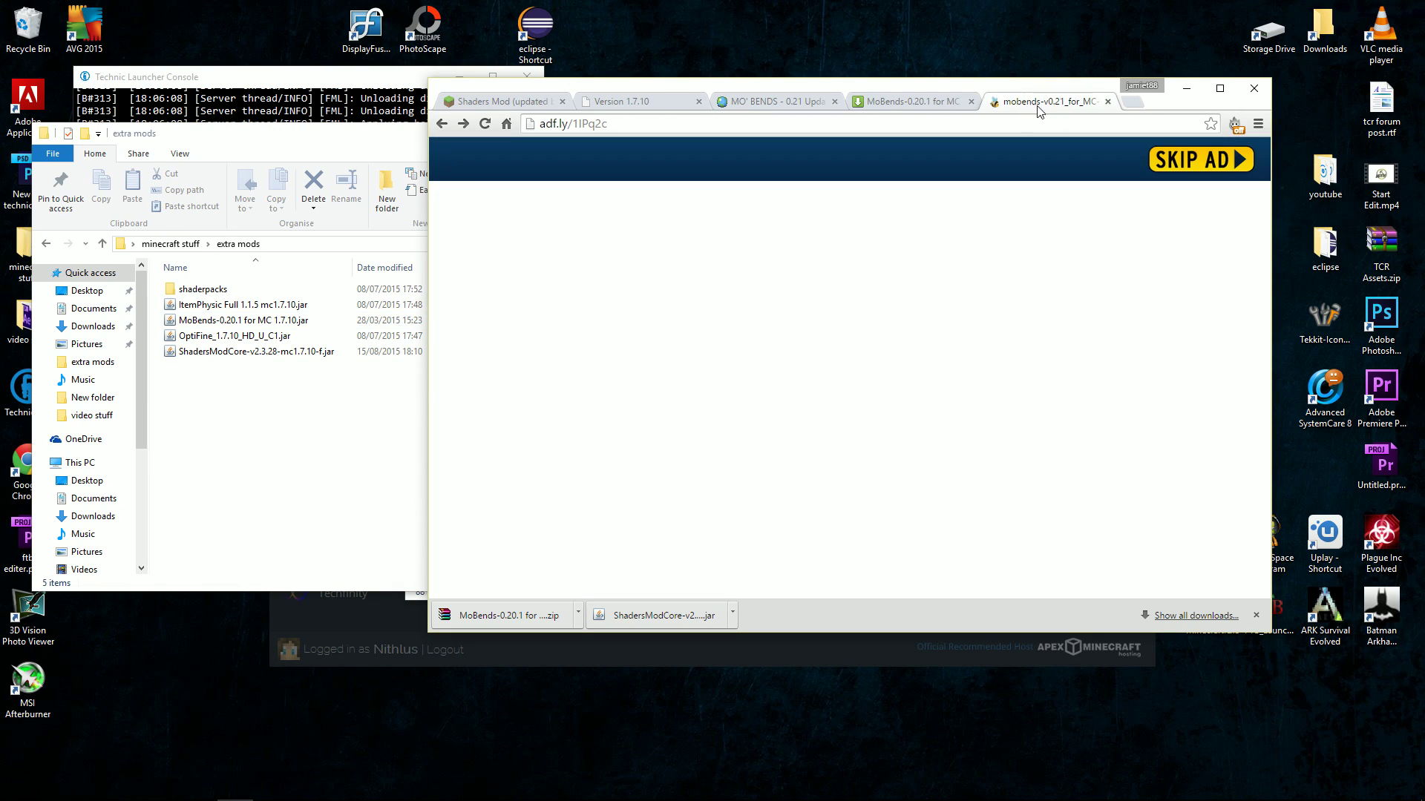
{"action": "left_click", "coordinate": [1254, 88]}
Move ItemPhysic Full 1.1.5 mc1.7.10.jar from the extra mods folder into the modpack's mods folder
{"action": "left_click", "coordinate": [328, 413]}
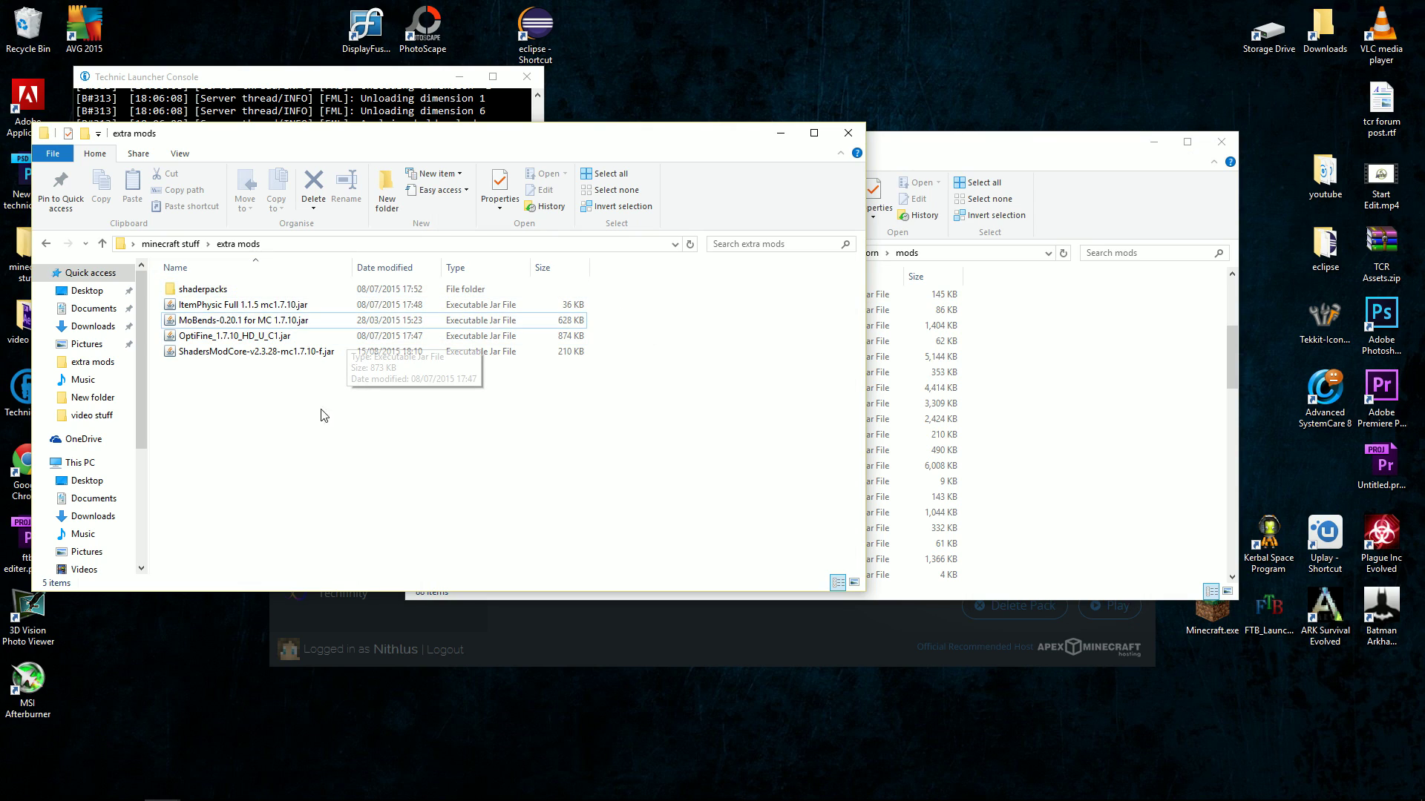
{"action": "left_click", "coordinate": [1009, 165]}
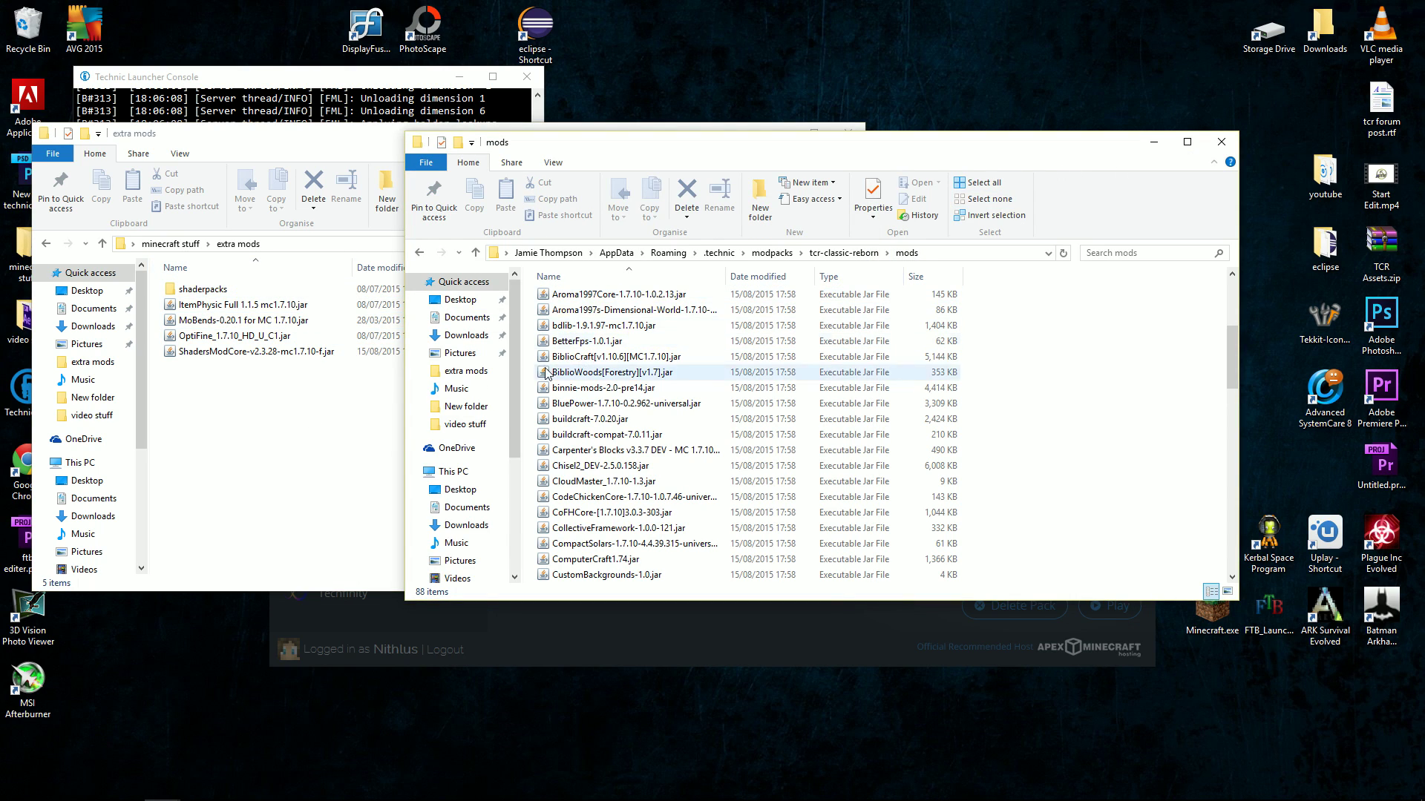
{"action": "left_click_drag", "start_coordinate": [212, 308], "coordinate": [1021, 410]}
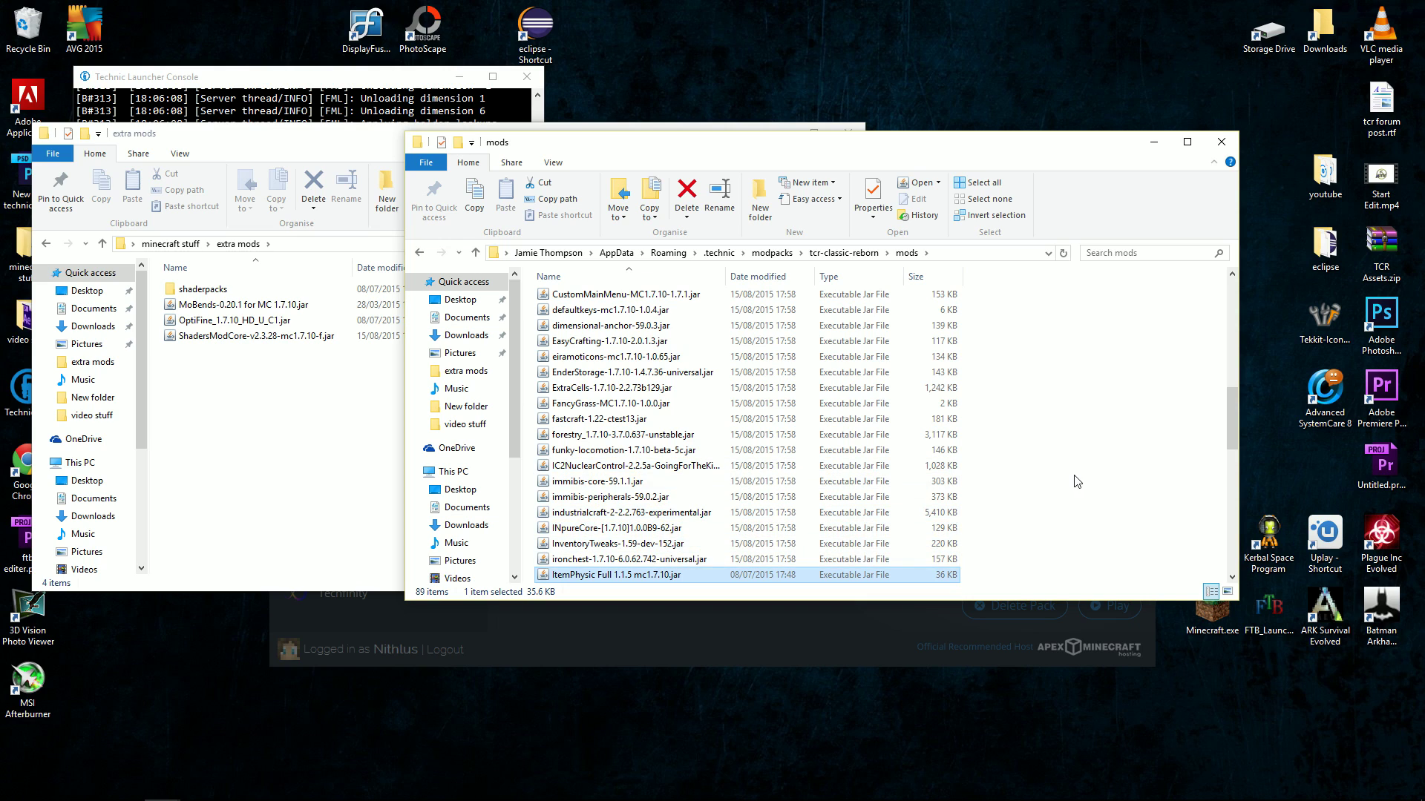
Close the TCR Classic Reborn modpack options in the Technic Launcher and bring its console forward
{"action": "scroll", "coordinate": [1077, 481], "scroll_direction": "down", "scroll_amount": 3}
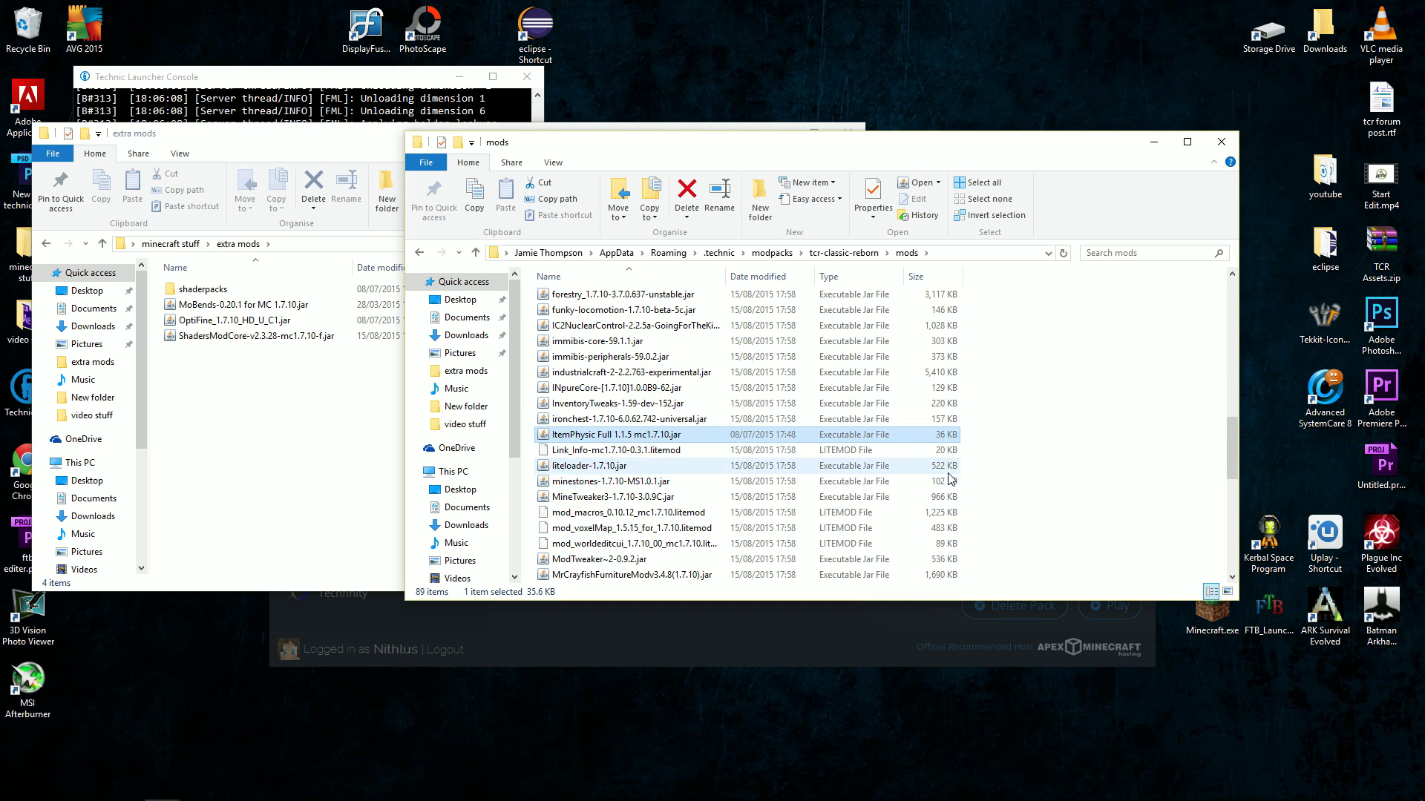
{"action": "left_click", "coordinate": [378, 76]}
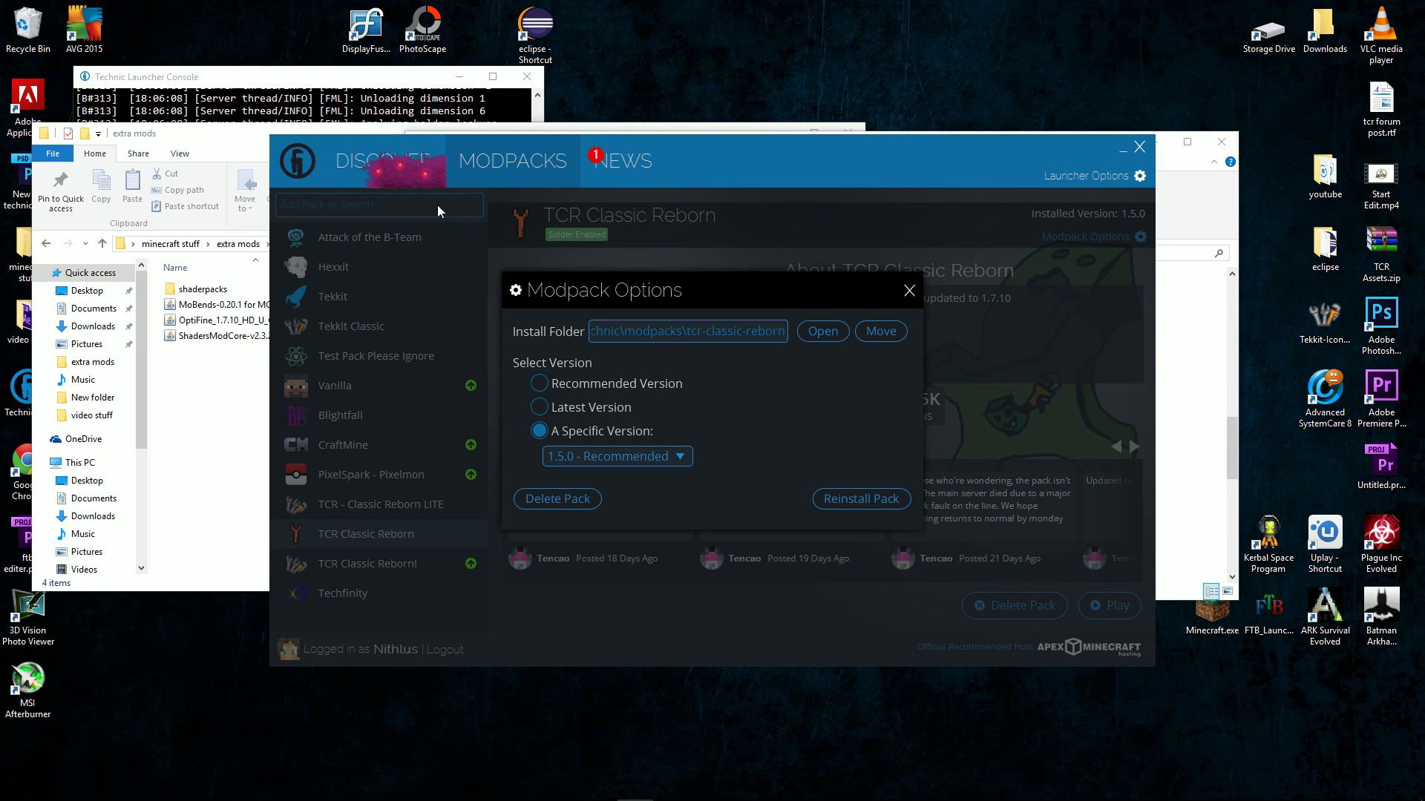
{"action": "left_click", "coordinate": [908, 293]}
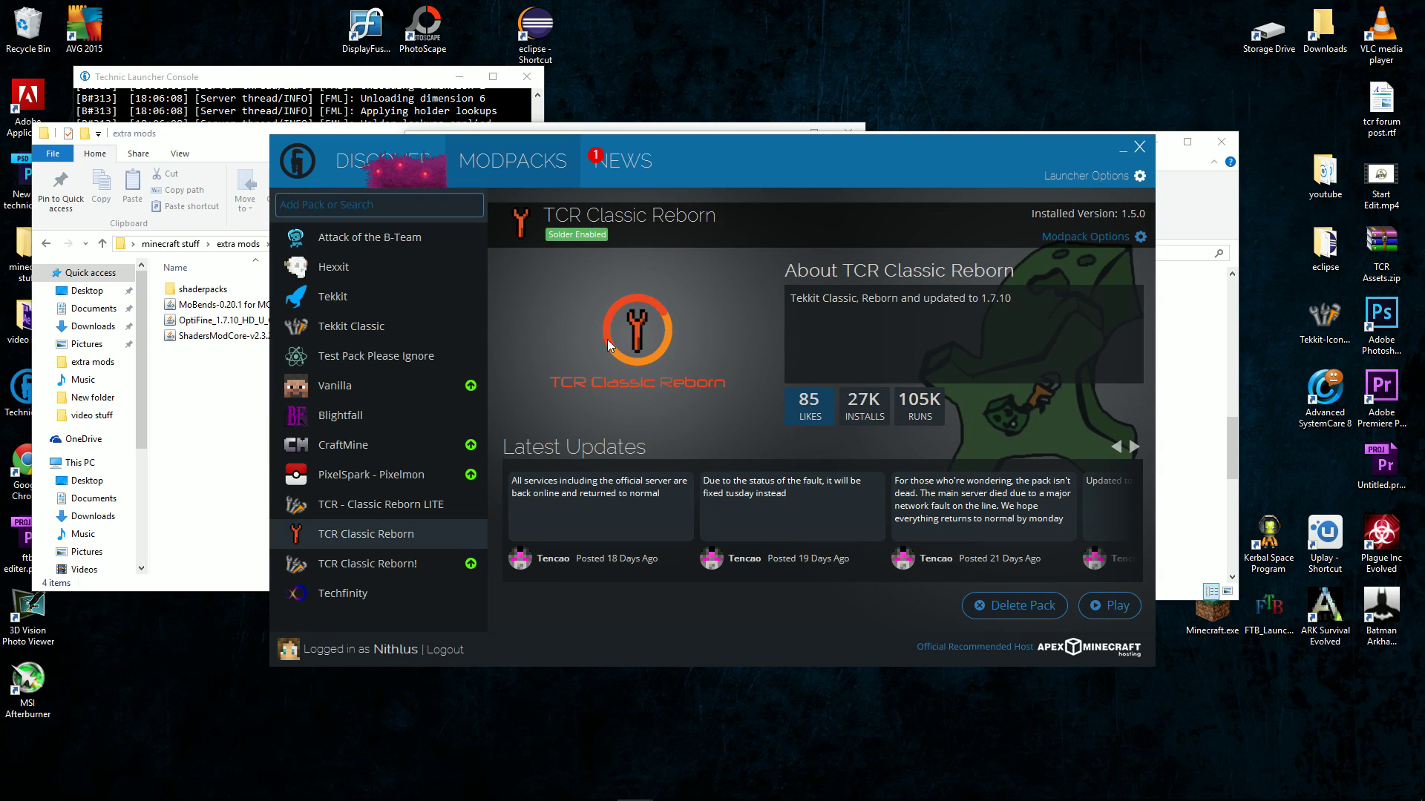
{"action": "left_click", "coordinate": [359, 81]}
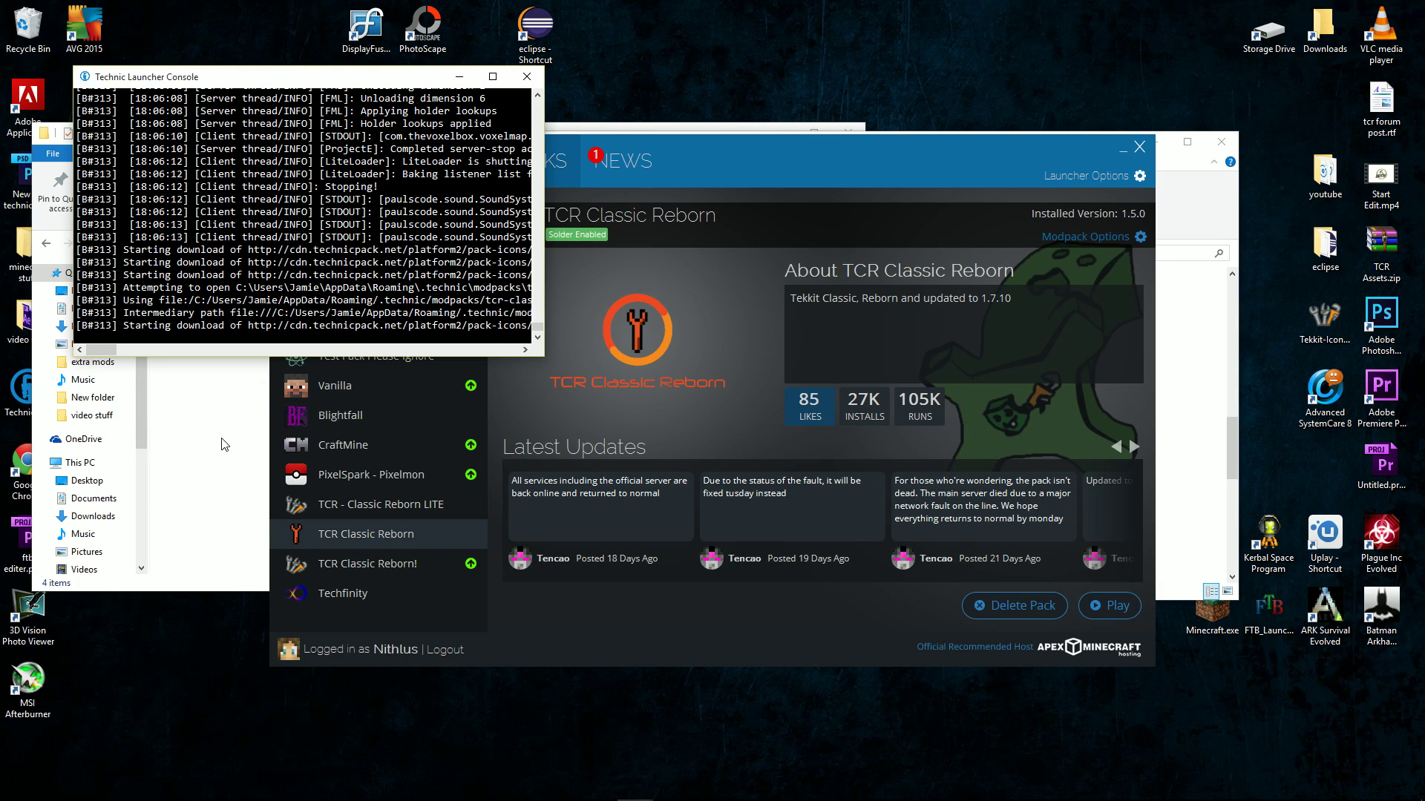
Copy the ItemPhysic, MoBends, OptiFine and ShadersModCore jar files from the extra mods folder into the modpack's mods folder
{"action": "left_click", "coordinate": [1169, 174]}
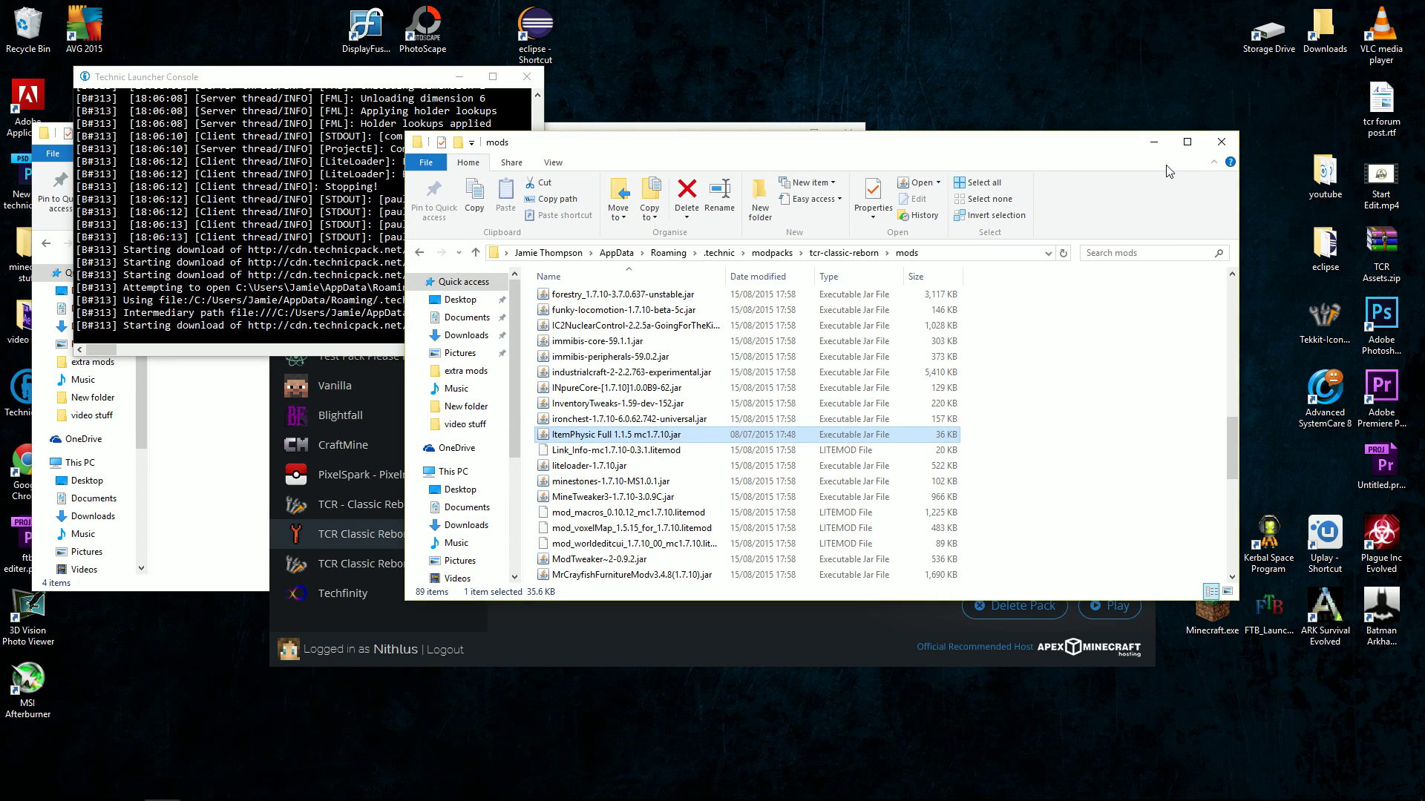
{"action": "left_click", "coordinate": [199, 448]}
{"action": "left_click_drag", "start_coordinate": [342, 395], "coordinate": [195, 299]}
{"action": "left_click", "coordinate": [807, 438]}
{"action": "left_click_drag", "start_coordinate": [808, 445], "coordinate": [182, 303]}
{"action": "right_click", "coordinate": [191, 318]}
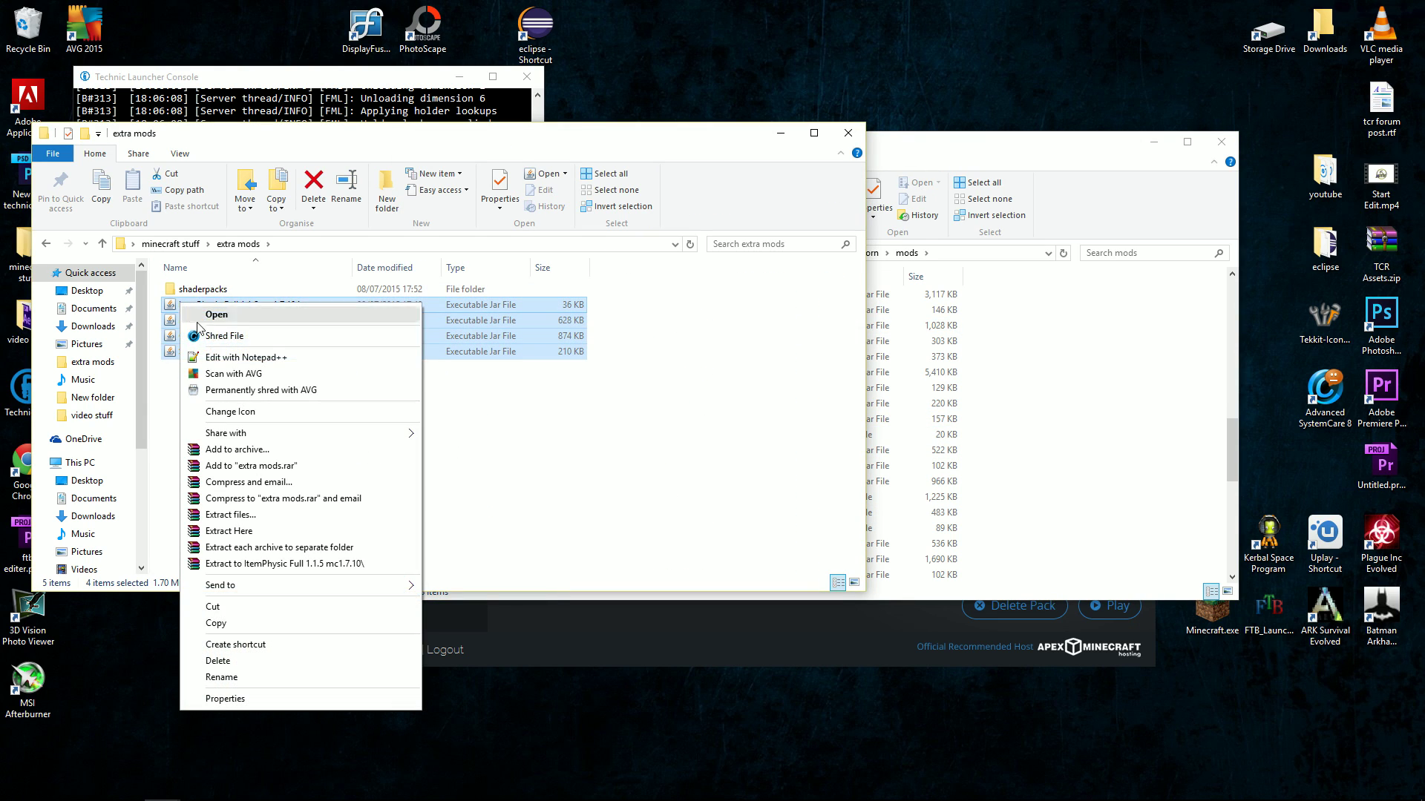
{"action": "left_click", "coordinate": [215, 623]}
{"action": "left_click", "coordinate": [1077, 458]}
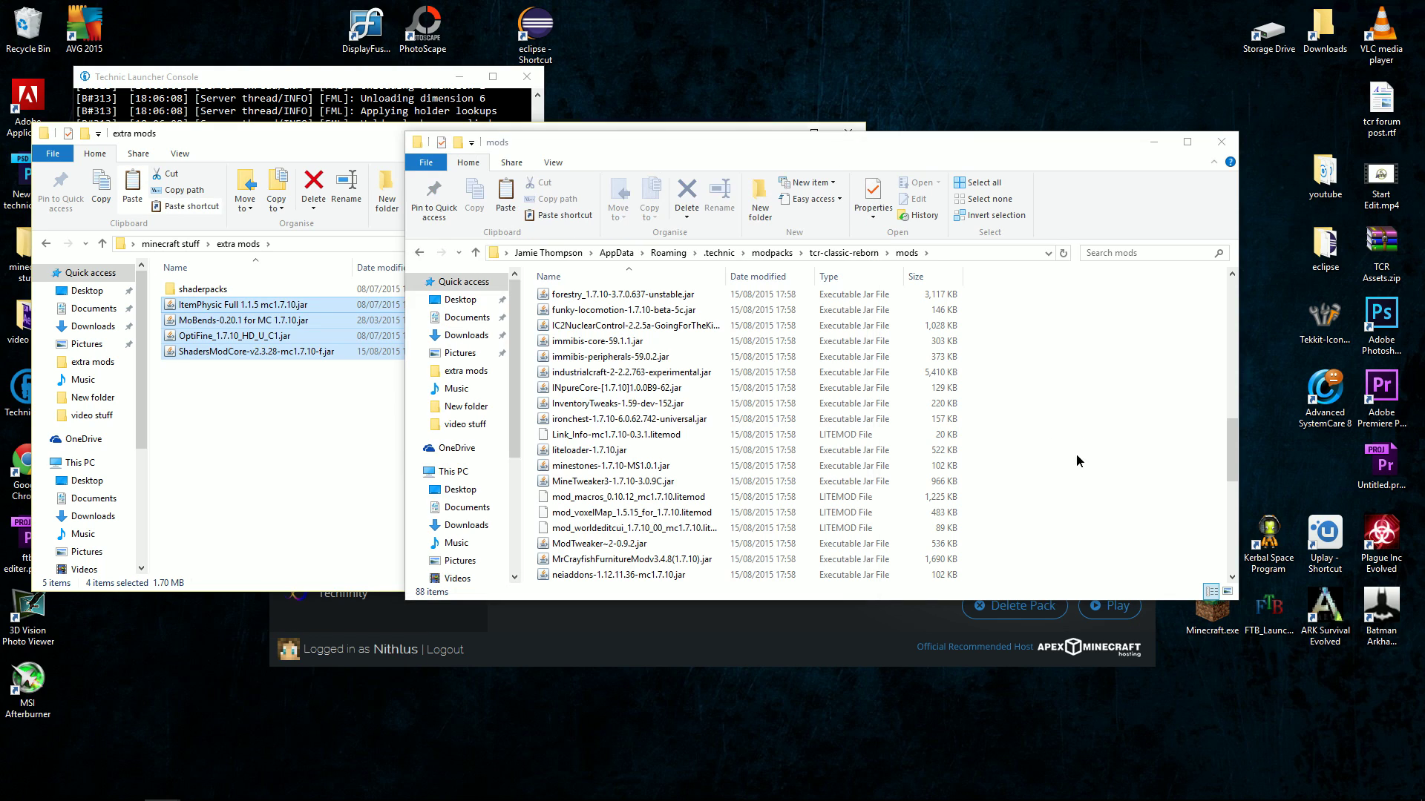
{"action": "right_click", "coordinate": [1076, 460]}
{"action": "left_click", "coordinate": [1125, 557]}
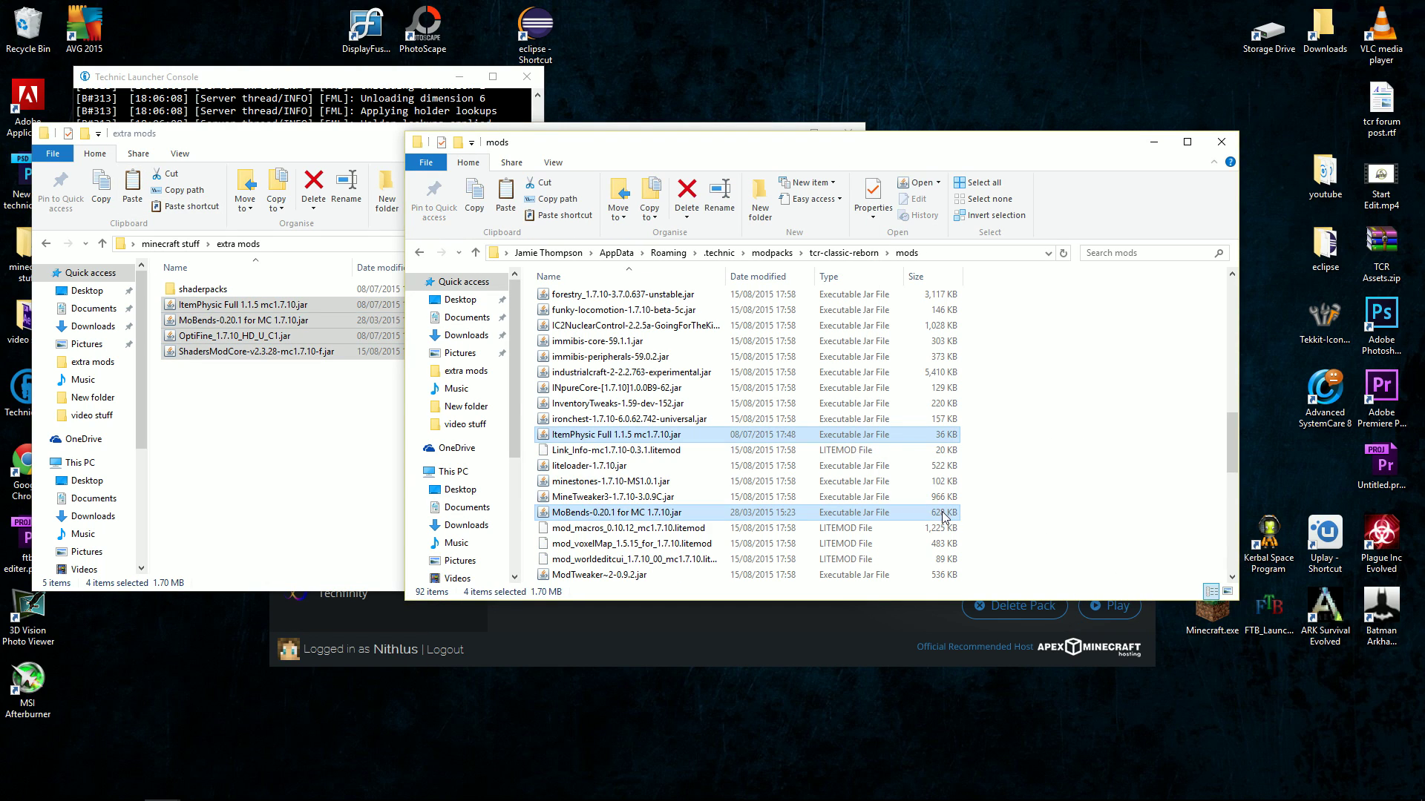
{"action": "left_click", "coordinate": [1101, 442]}
{"action": "scroll", "coordinate": [776, 508], "scroll_direction": "down", "scroll_amount": 3}
{"action": "scroll", "coordinate": [776, 508], "scroll_direction": "up", "scroll_amount": 4}
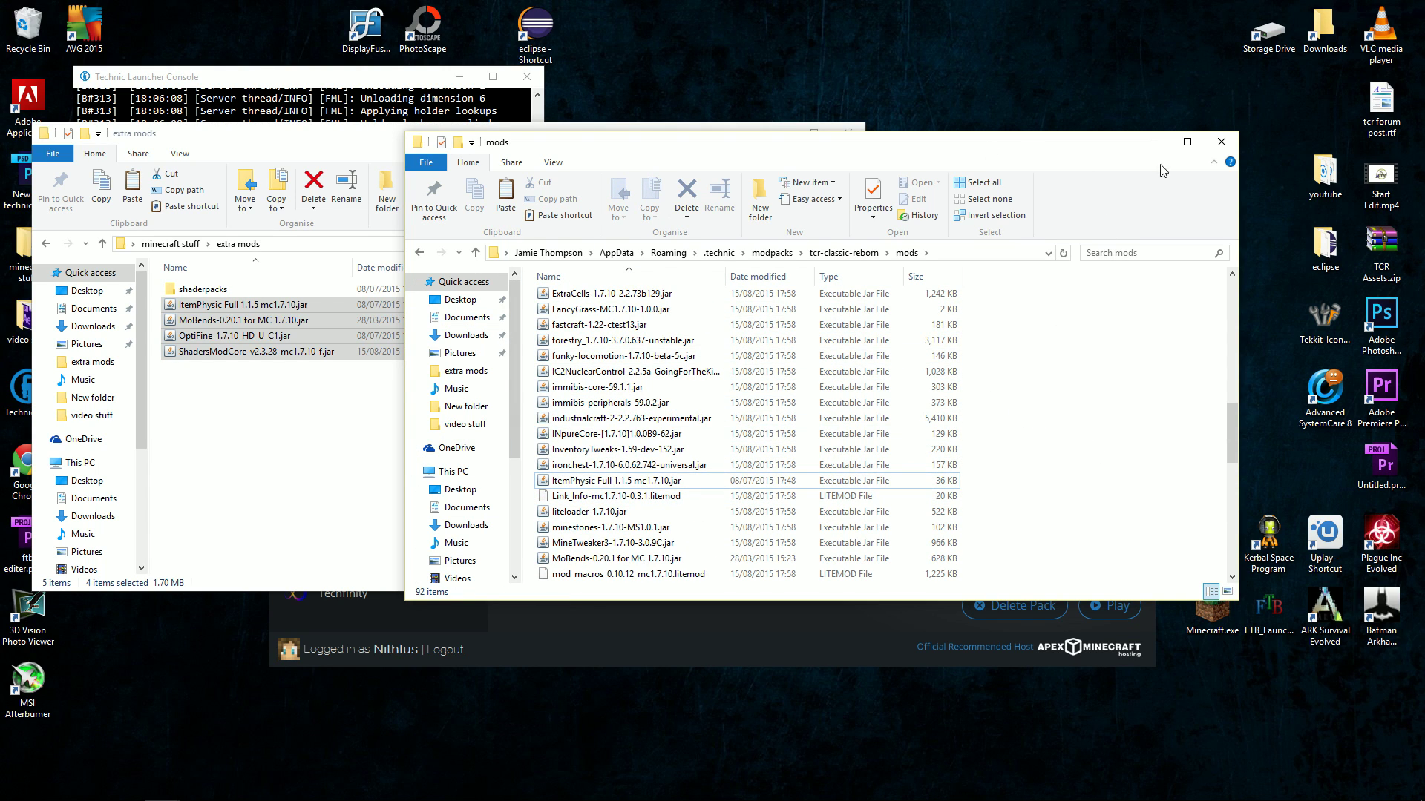
Close both folder windows and launch the TCR Classic Reborn modpack
{"action": "left_click", "coordinate": [1221, 141]}
{"action": "left_click", "coordinate": [848, 133]}
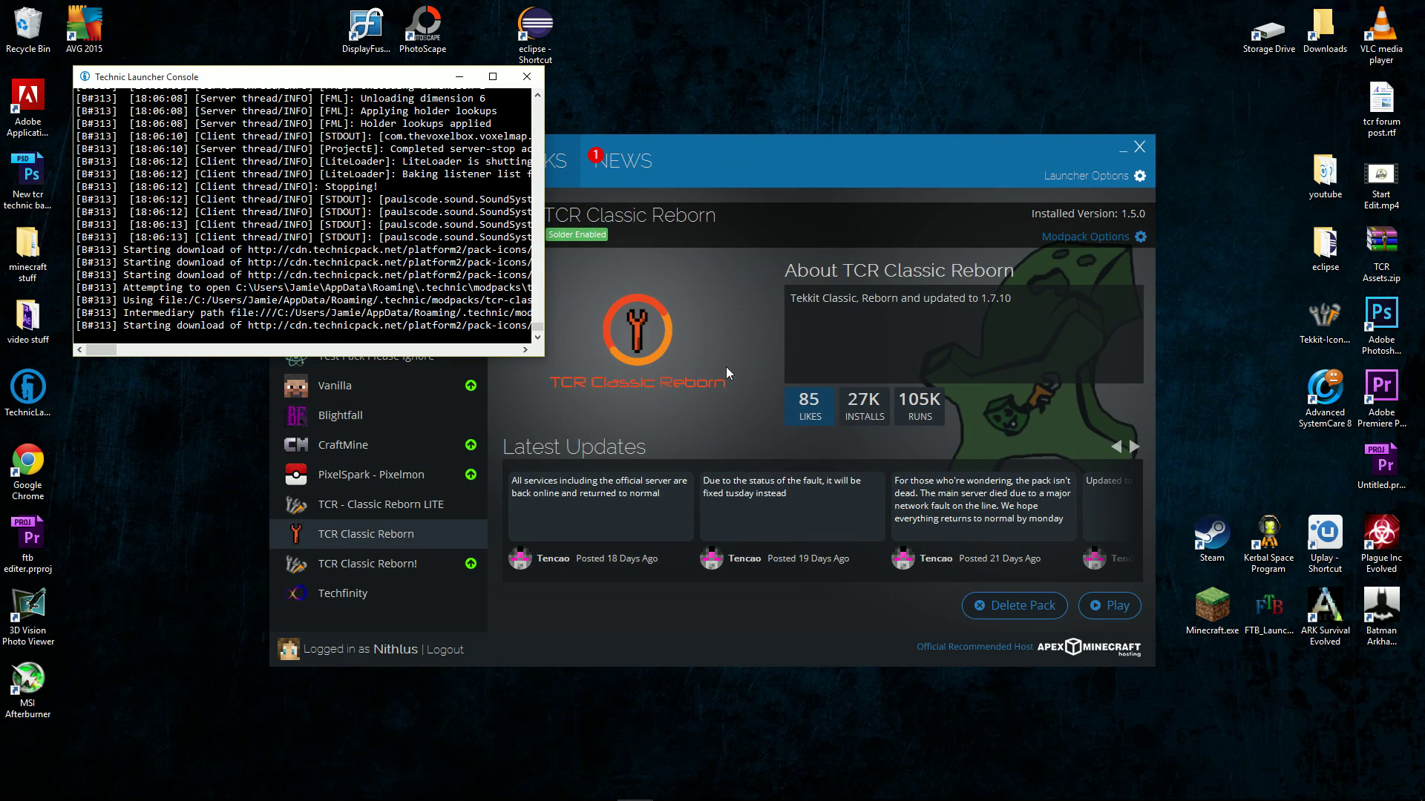
{"action": "left_click", "coordinate": [1111, 607]}
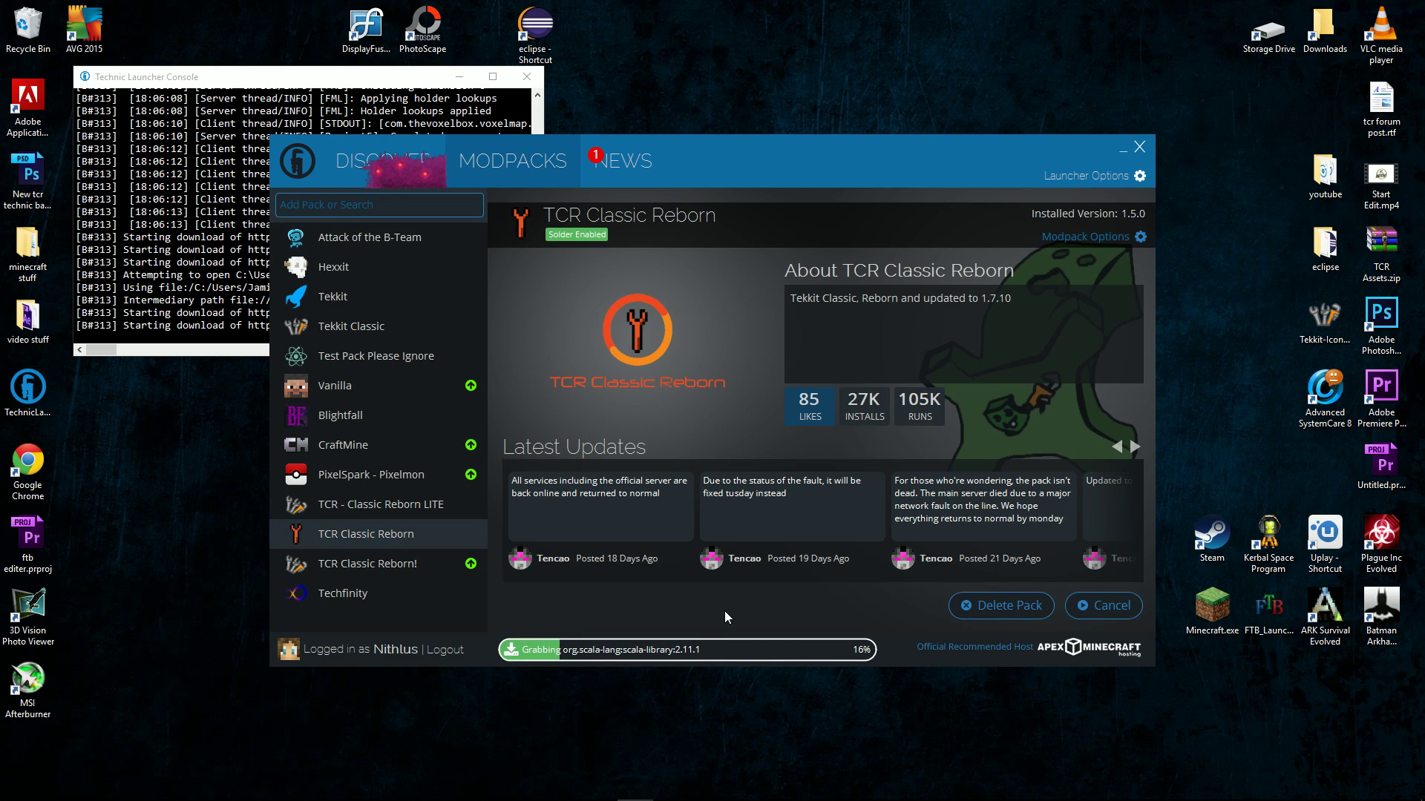
Widen the Technic Launcher Console and examine the crash report's exception lines for the missing mod dependency
{"action": "left_click_drag", "start_coordinate": [281, 85], "coordinate": [404, 104]}
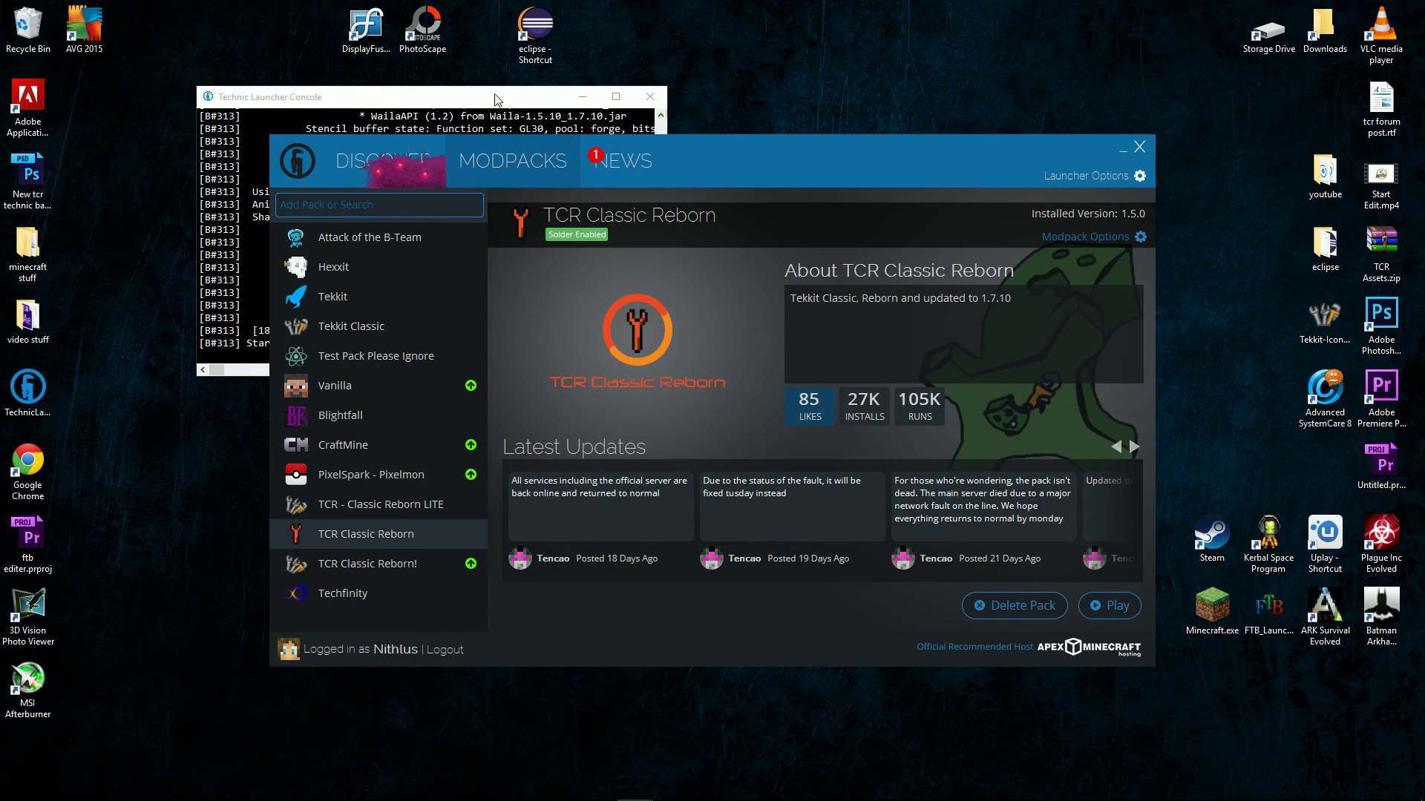
{"action": "left_click", "coordinate": [496, 98]}
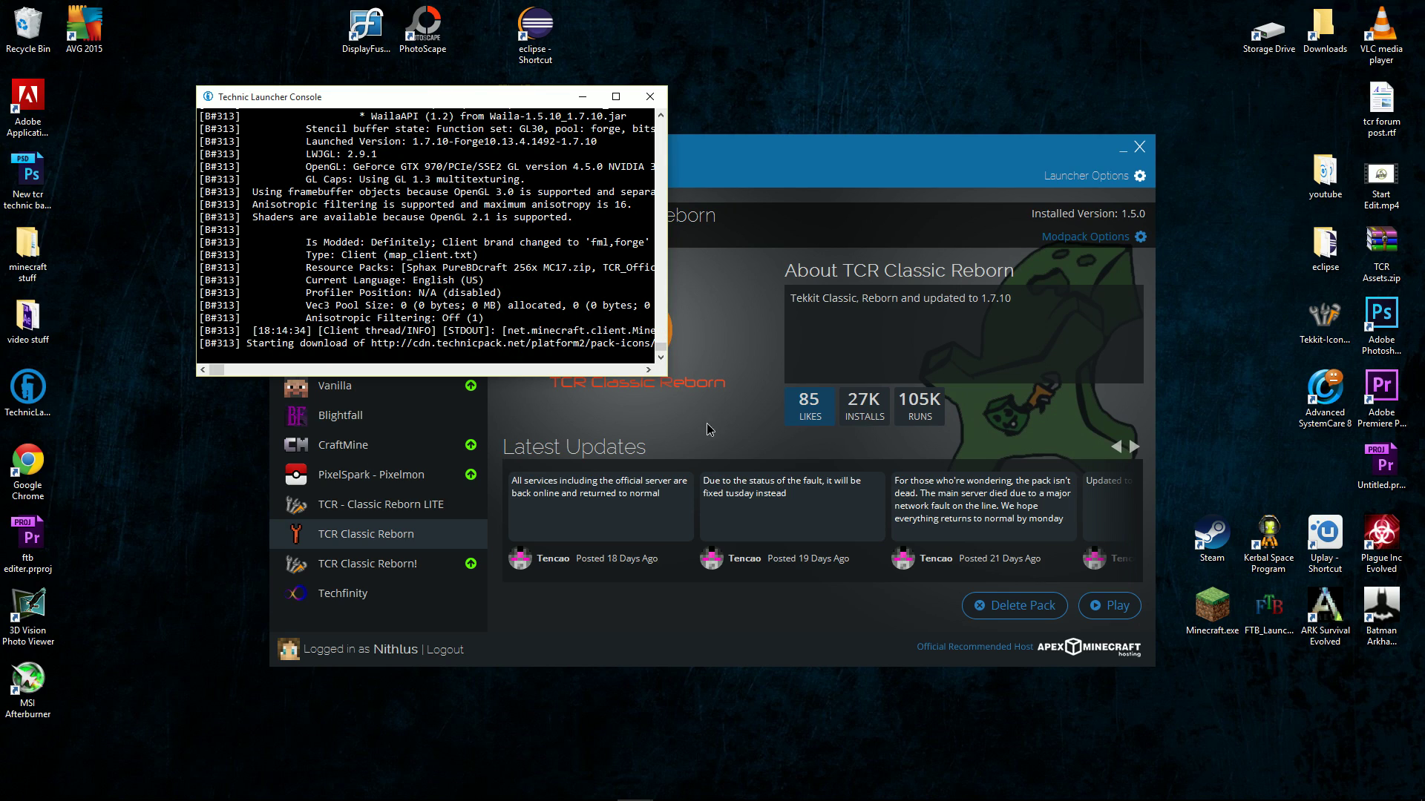
{"action": "left_click_drag", "start_coordinate": [672, 240], "coordinate": [1115, 287]}
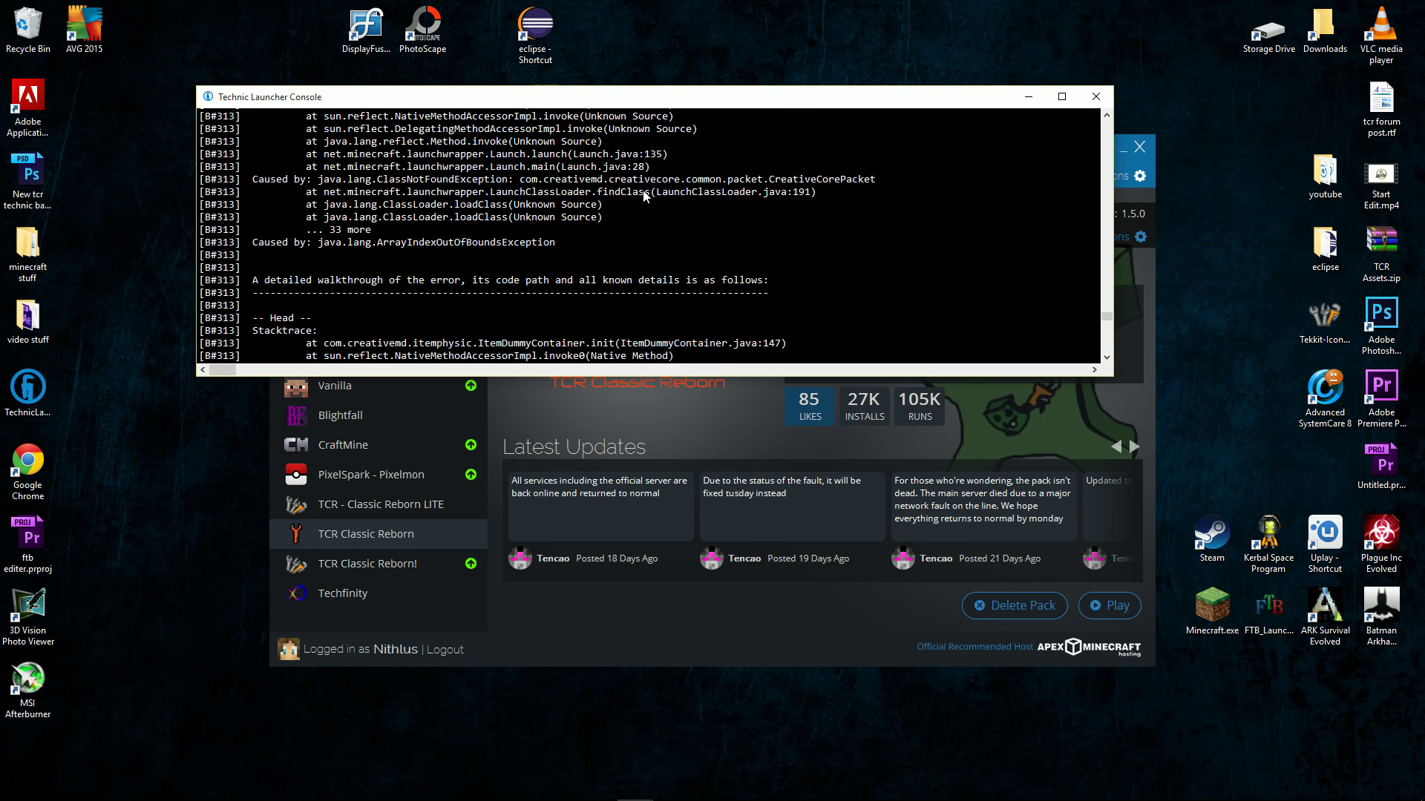
{"action": "left_click_drag", "start_coordinate": [685, 180], "coordinate": [594, 180]}
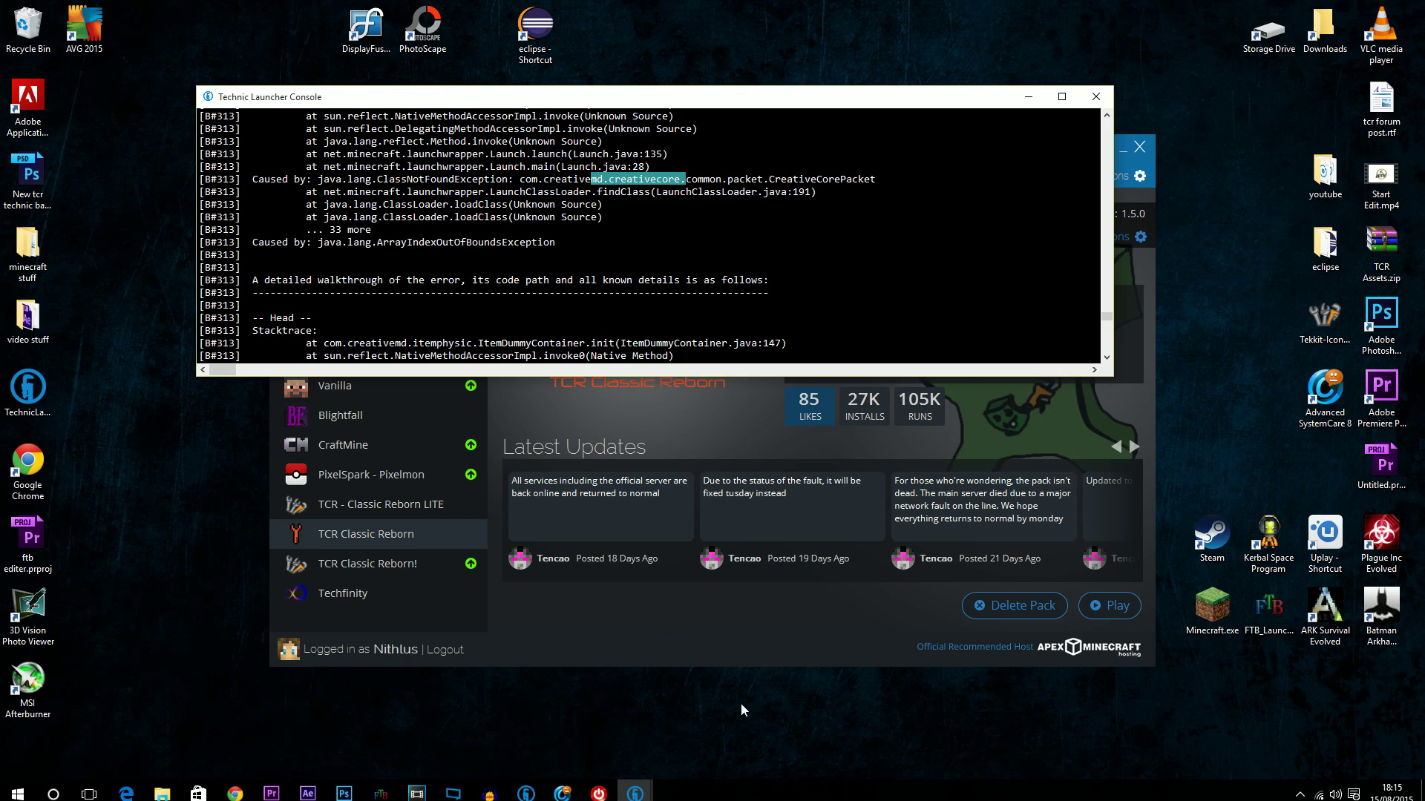
{"action": "mouse_move", "coordinate": [635, 788]}
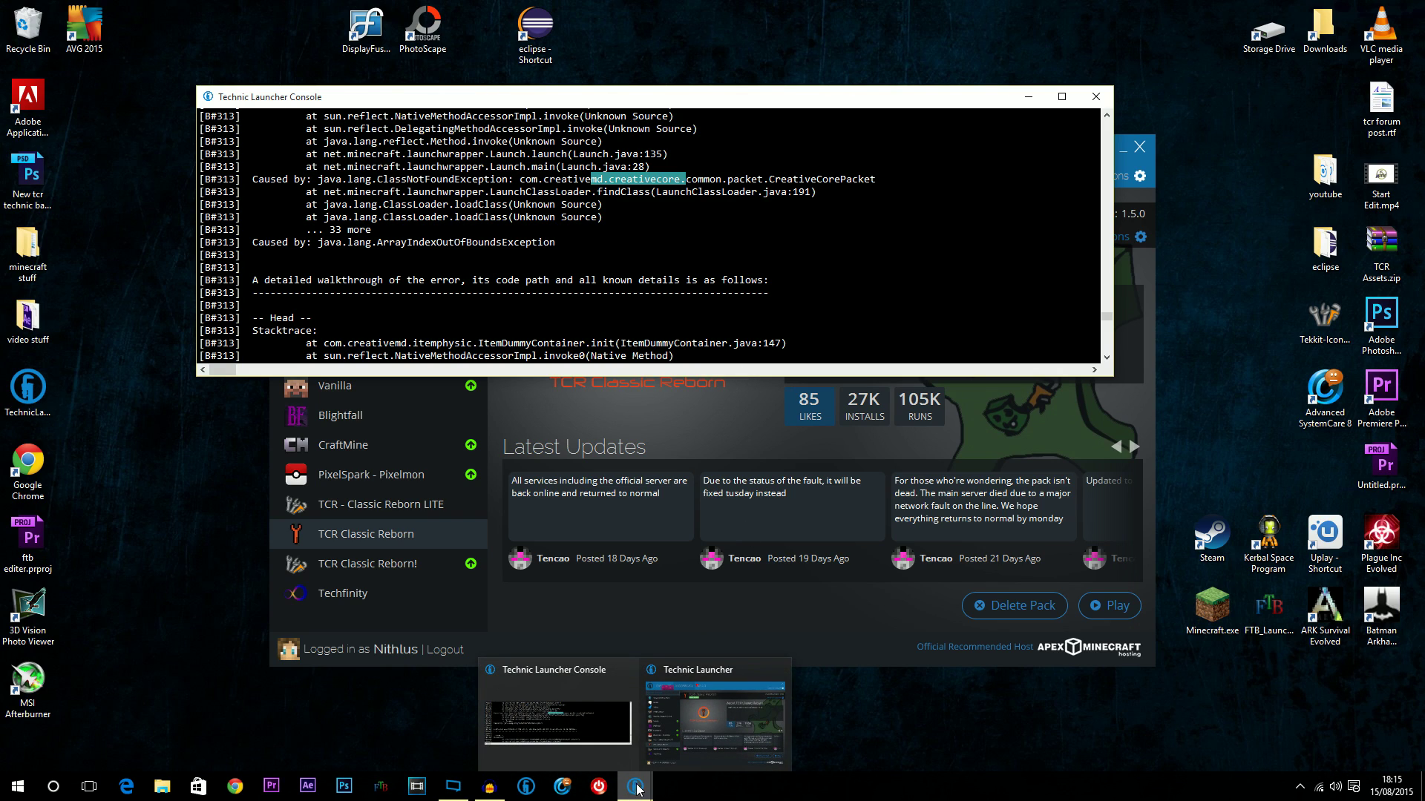
{"action": "mouse_move", "coordinate": [657, 757]}
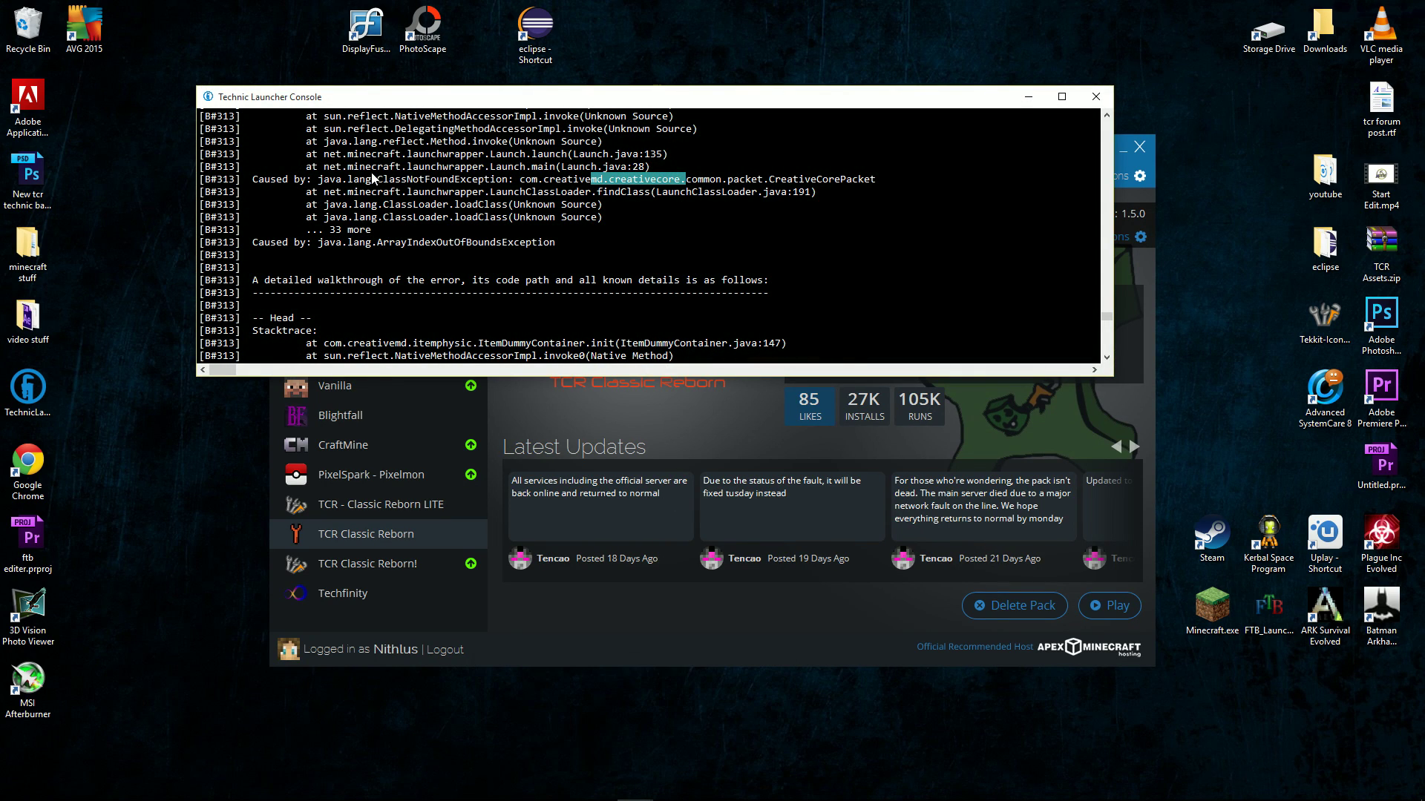
{"action": "left_click_drag", "start_coordinate": [373, 182], "coordinate": [739, 182]}
{"action": "left_click_drag", "start_coordinate": [606, 182], "coordinate": [683, 196]}
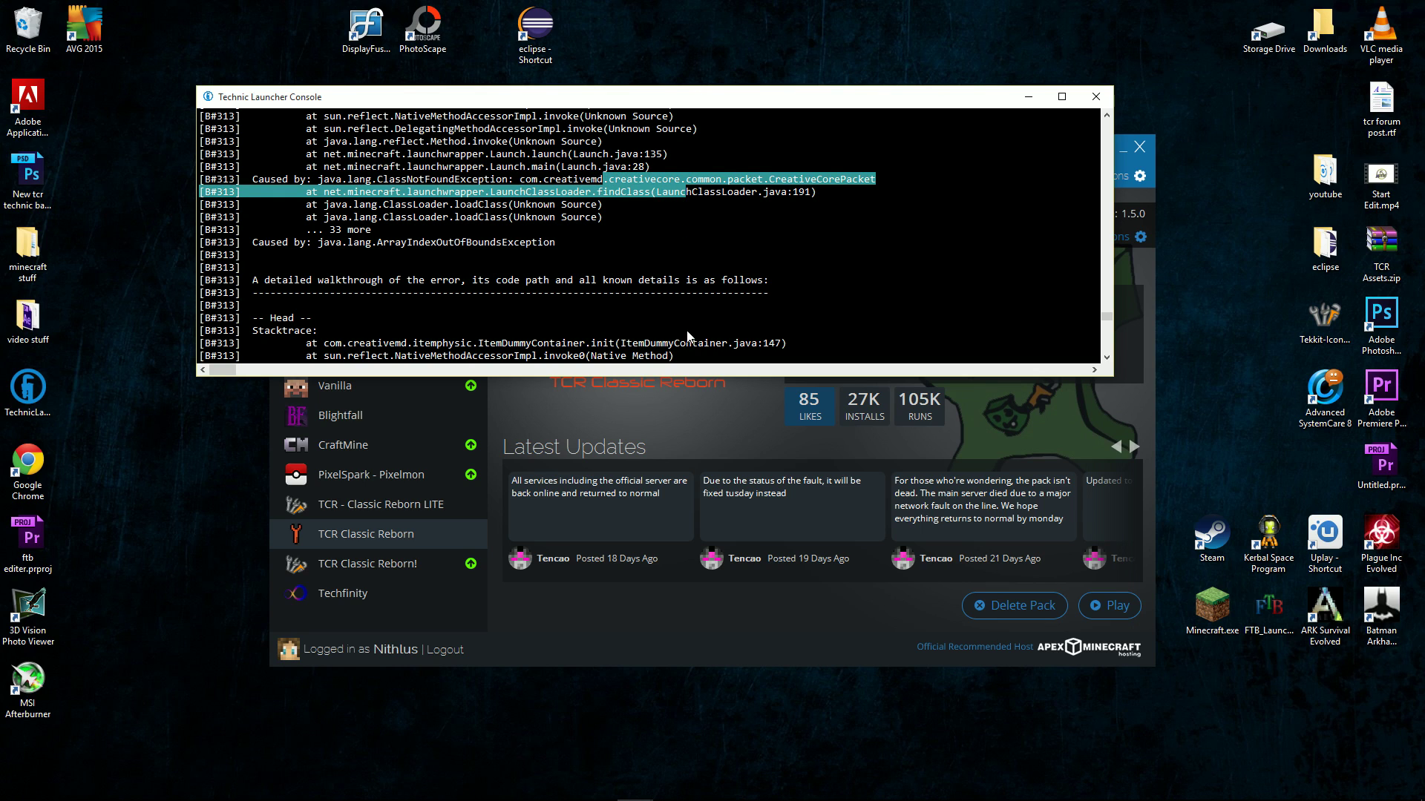
Switch to Chrome and search Google for "minecraft creative core"
{"action": "left_click", "coordinate": [611, 620]}
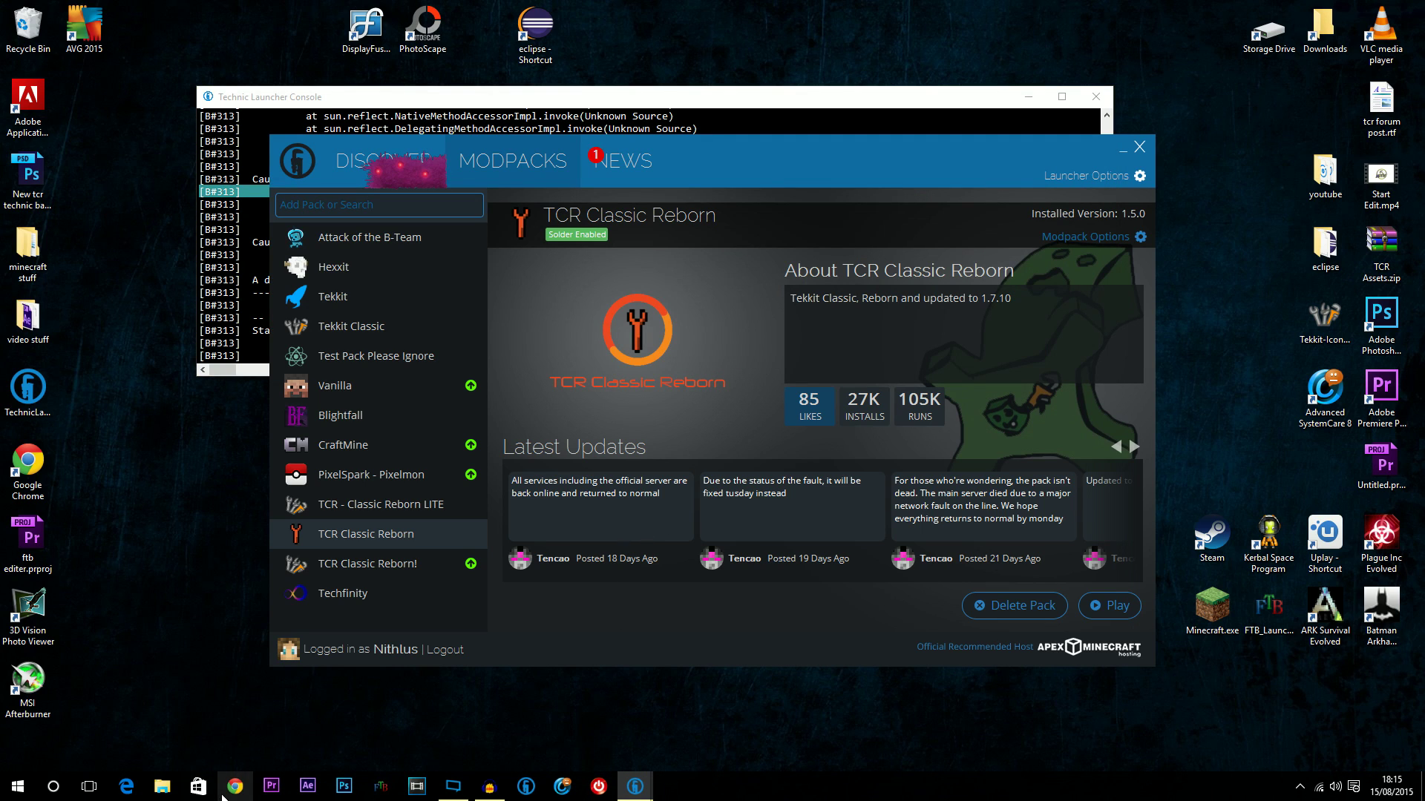
{"action": "left_click", "coordinate": [235, 791]}
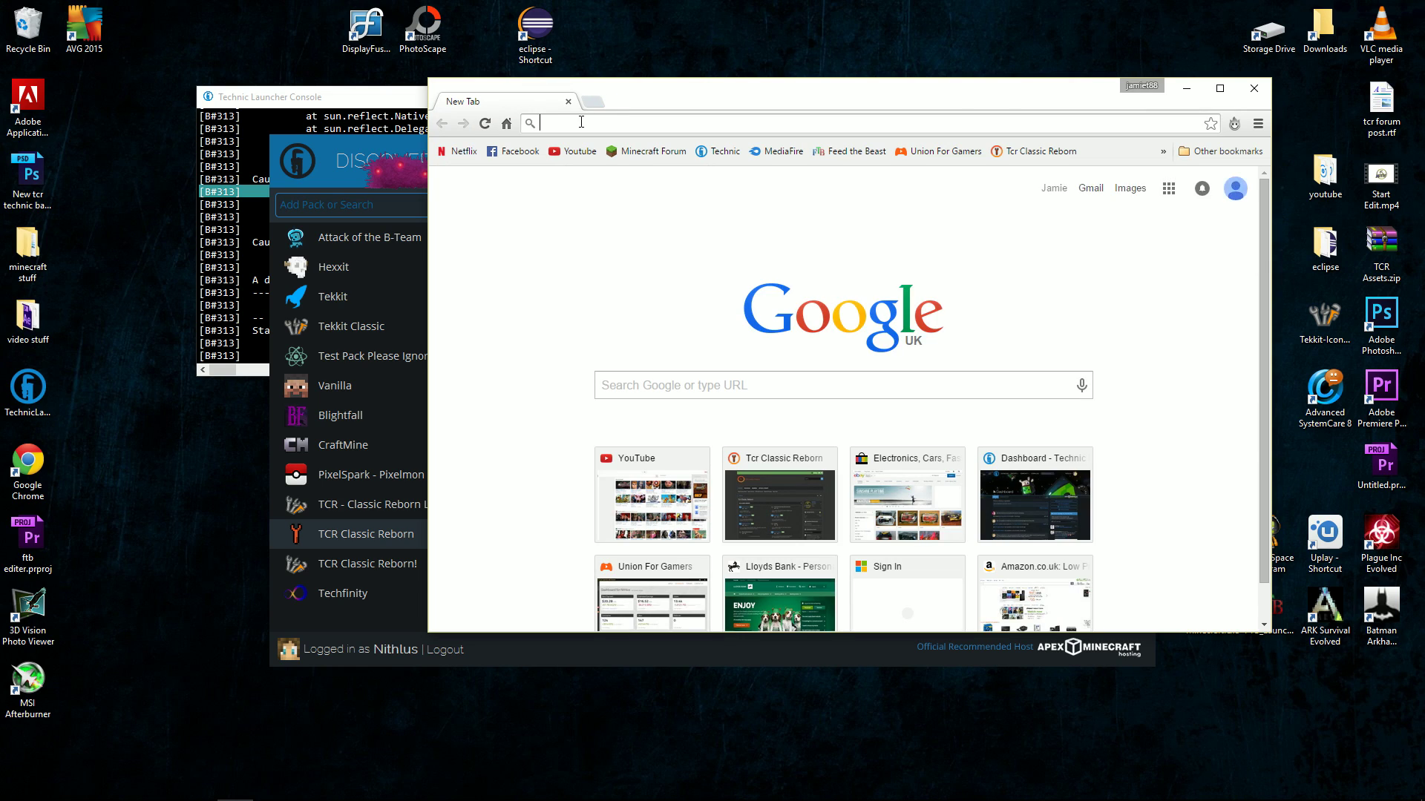
{"action": "type", "text": "creative core"}
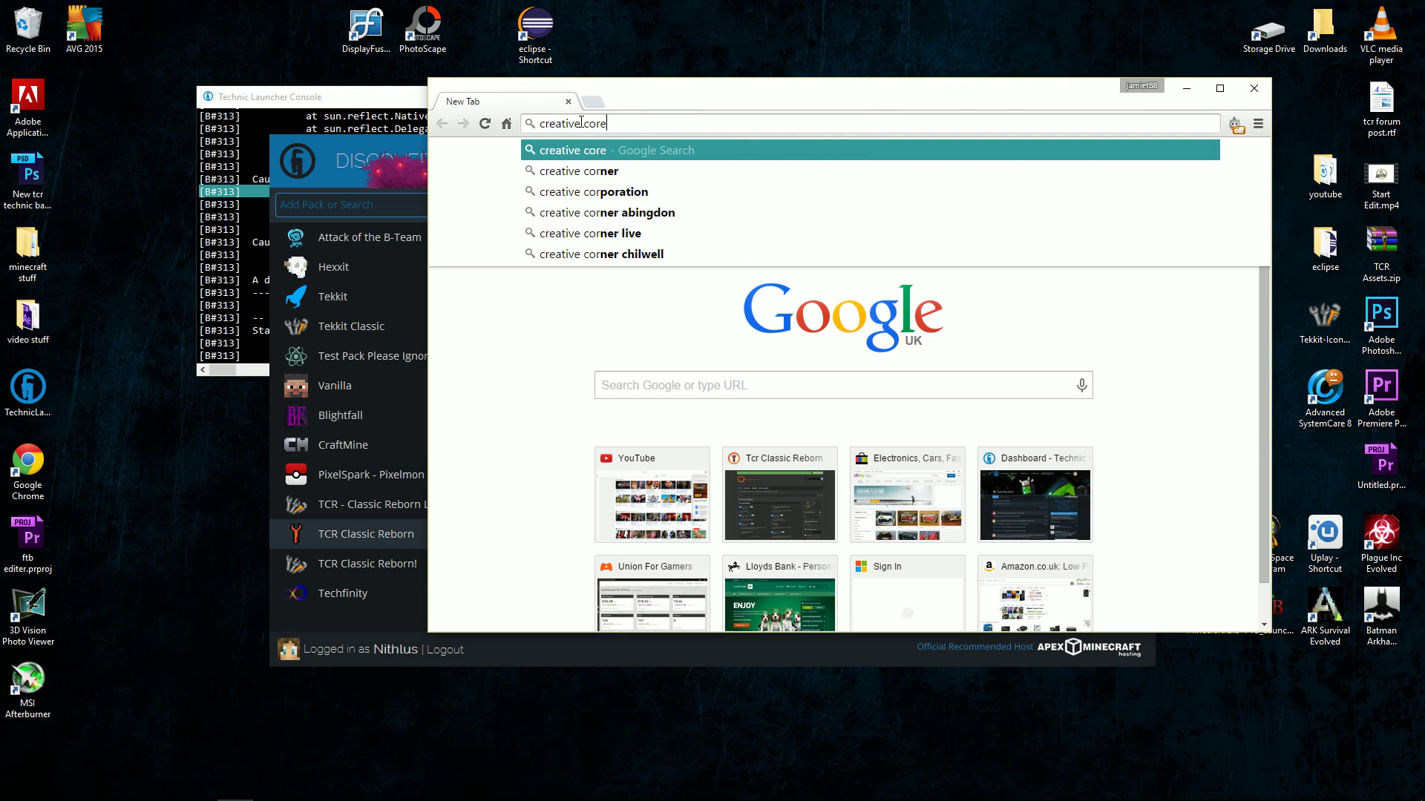
{"action": "key", "text": "Return"}
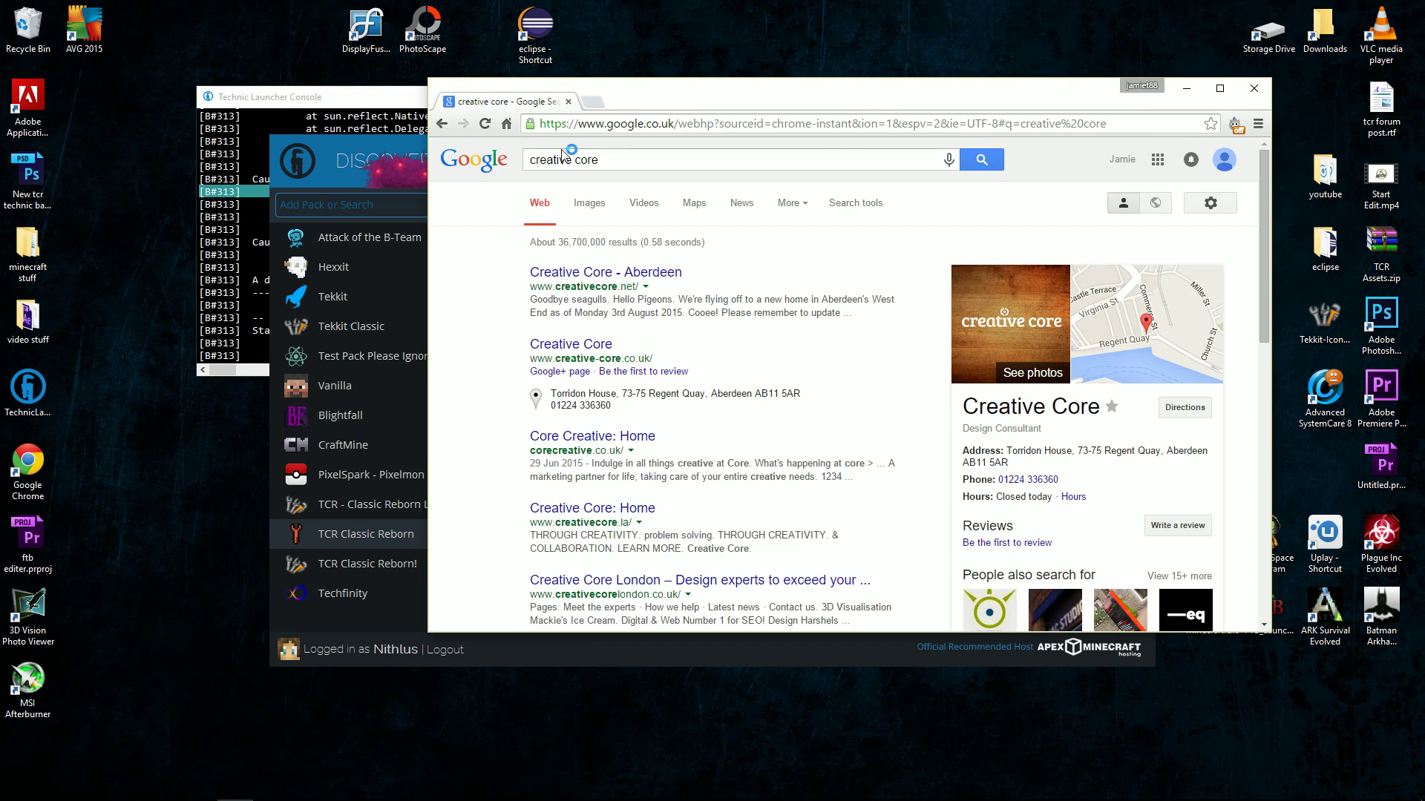
{"action": "left_click", "coordinate": [530, 162]}
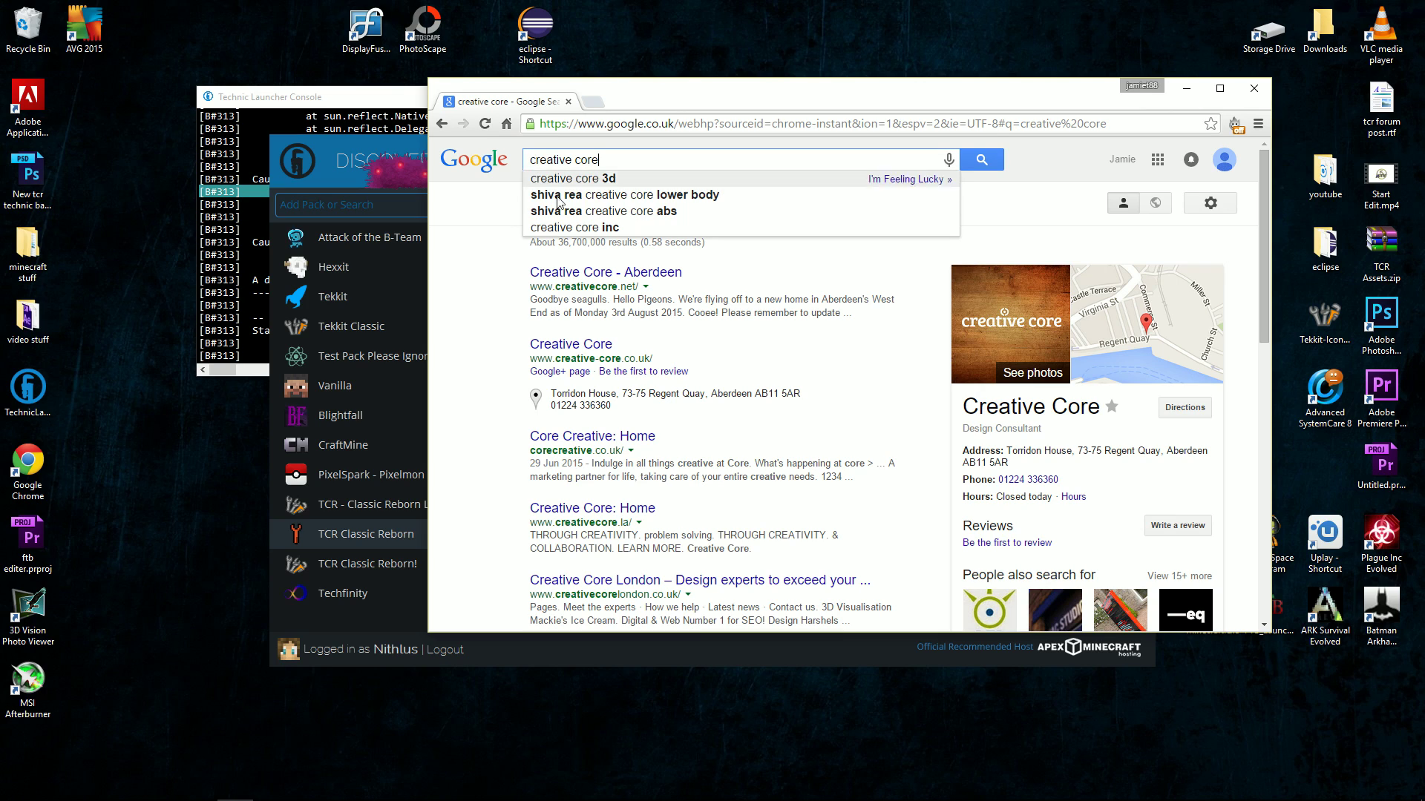
{"action": "type", "text": "minecraft"}
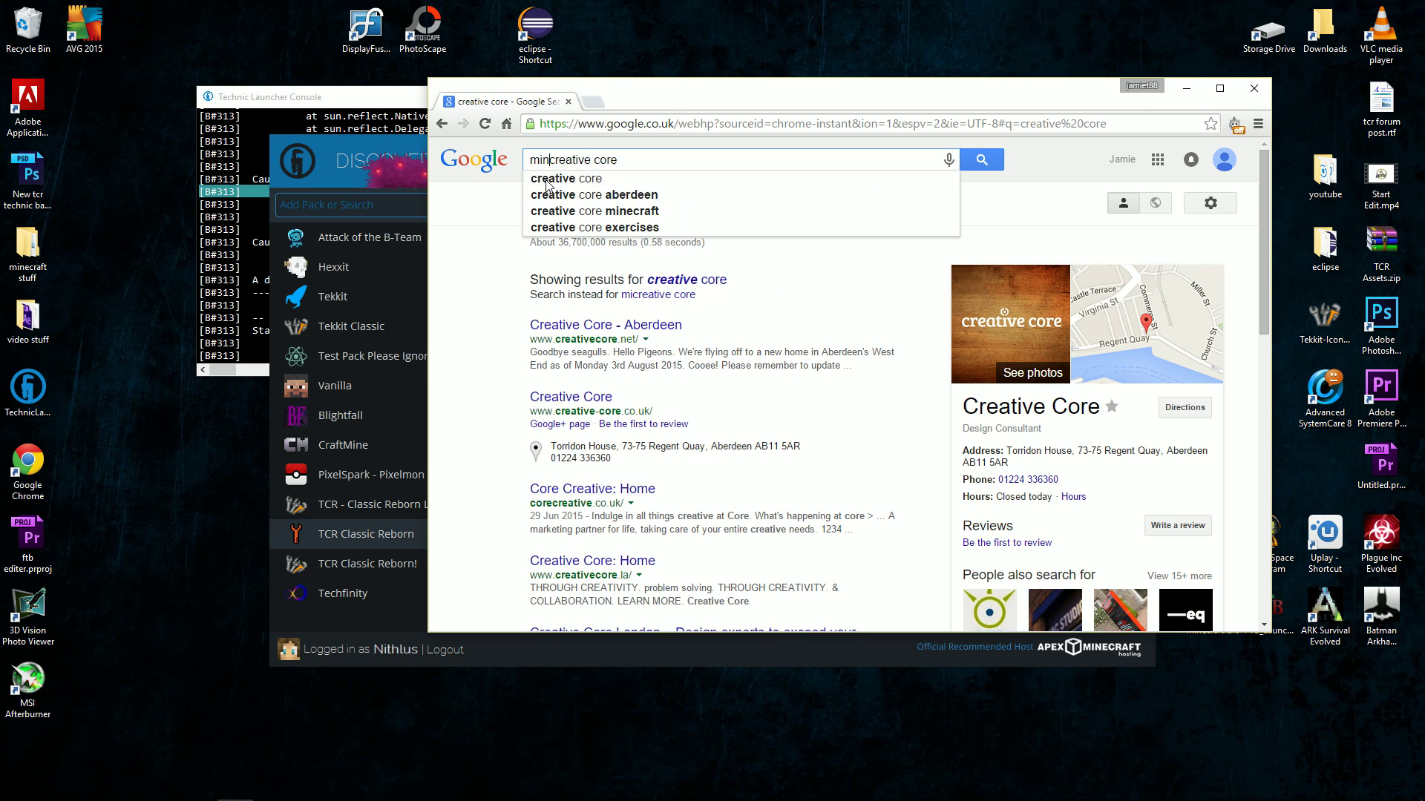
{"action": "key", "text": "Return"}
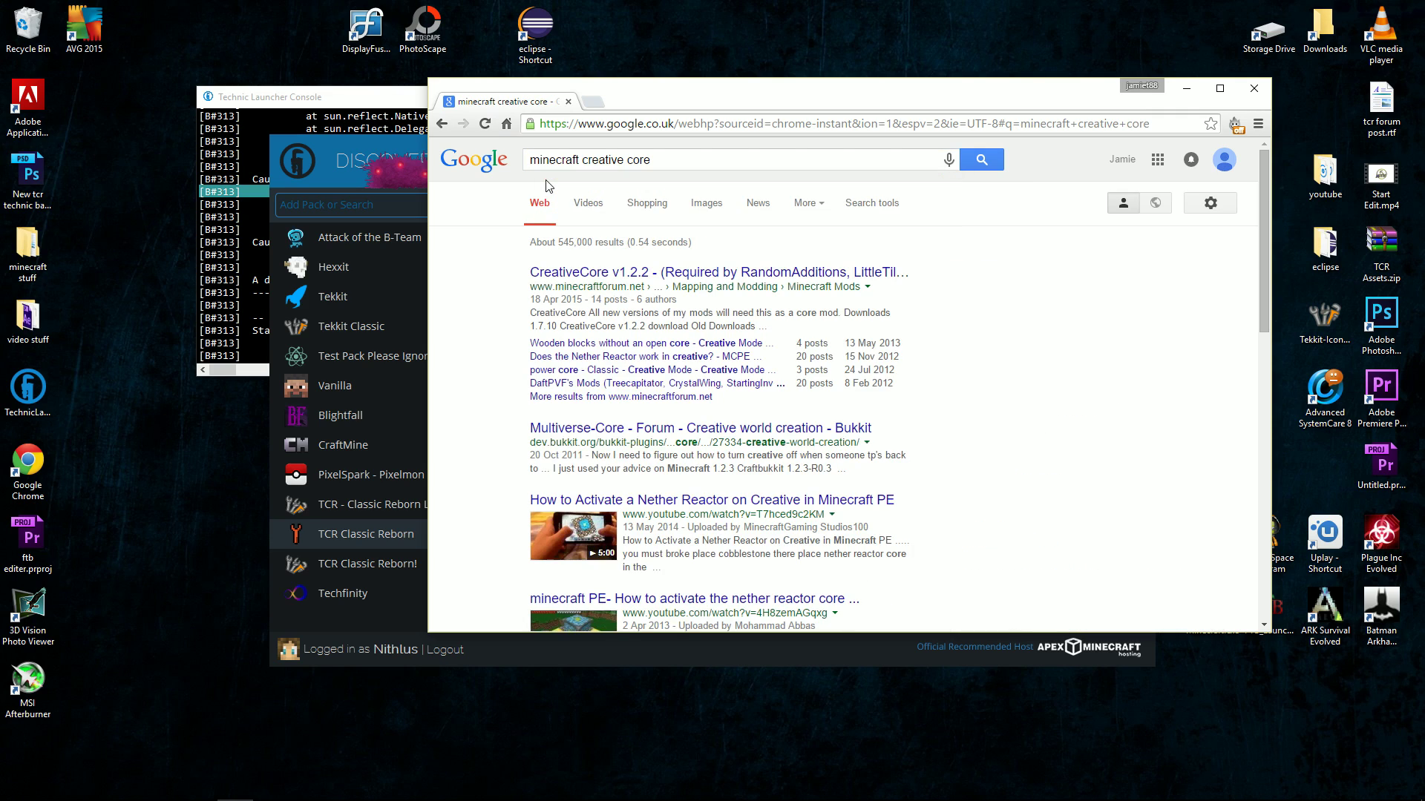
Download CreativeCore v1.2.2 for Minecraft 1.7.10 through the link in its Minecraft Forum thread
{"action": "left_click", "coordinate": [601, 273]}
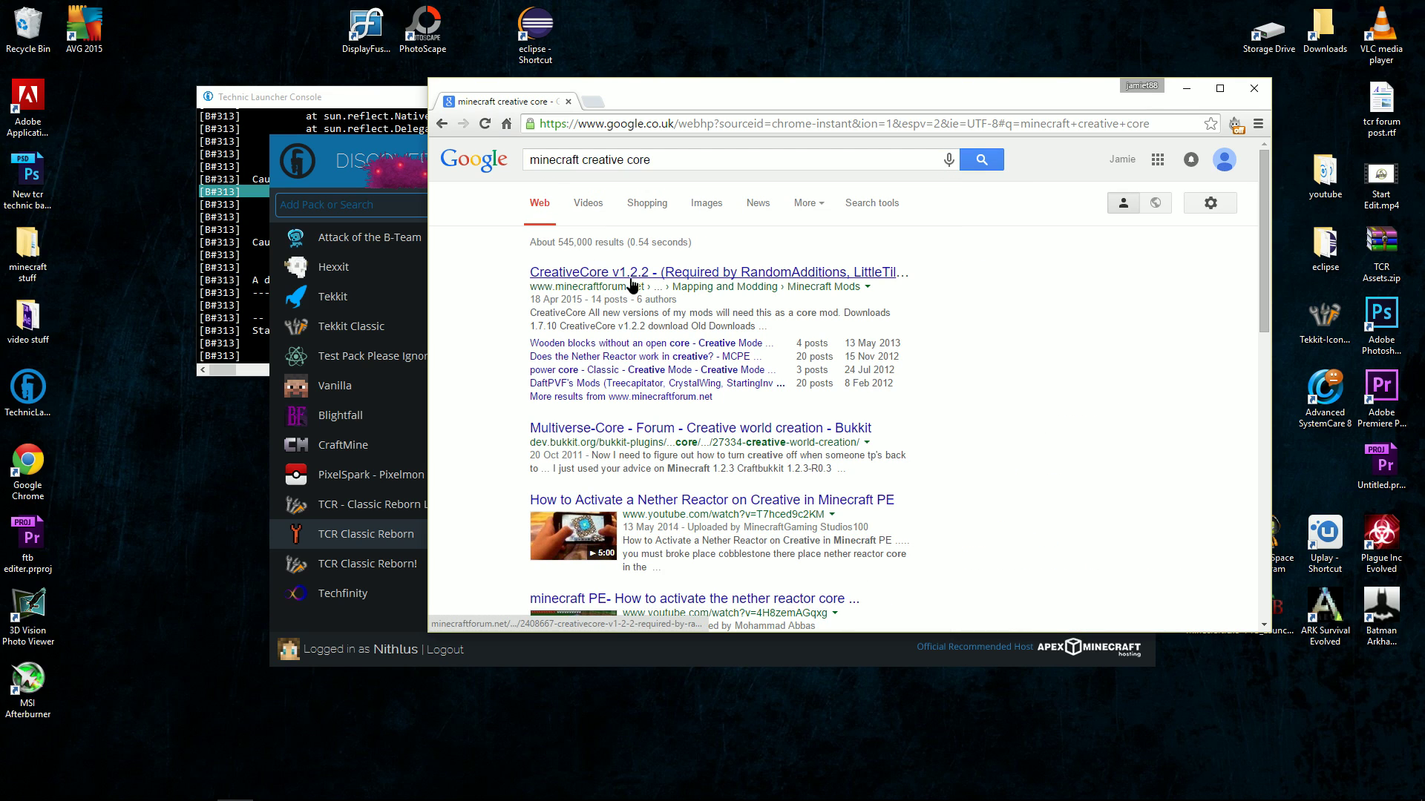
{"action": "scroll", "coordinate": [821, 452], "scroll_direction": "down", "scroll_amount": 4}
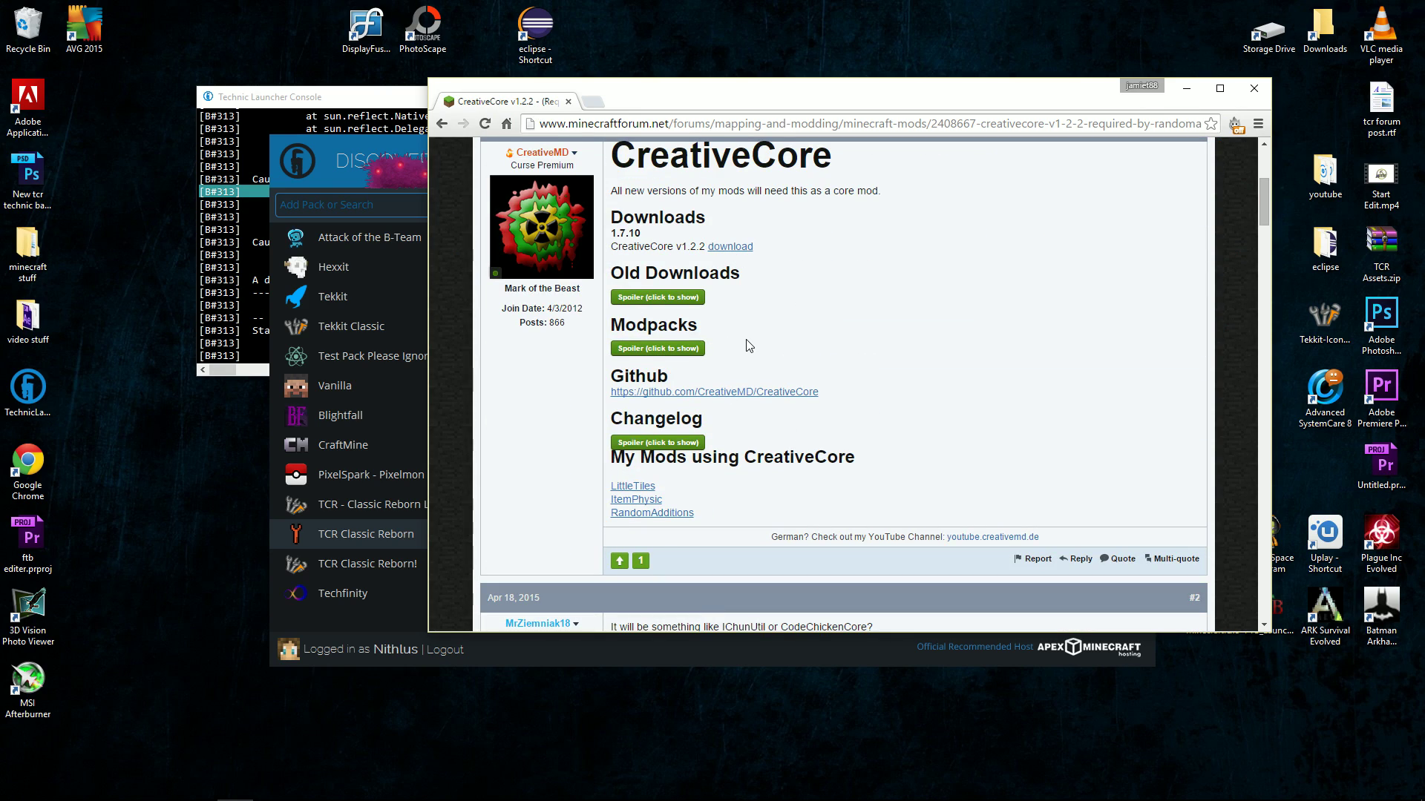
{"action": "scroll", "coordinate": [822, 344], "scroll_direction": "up", "scroll_amount": 1}
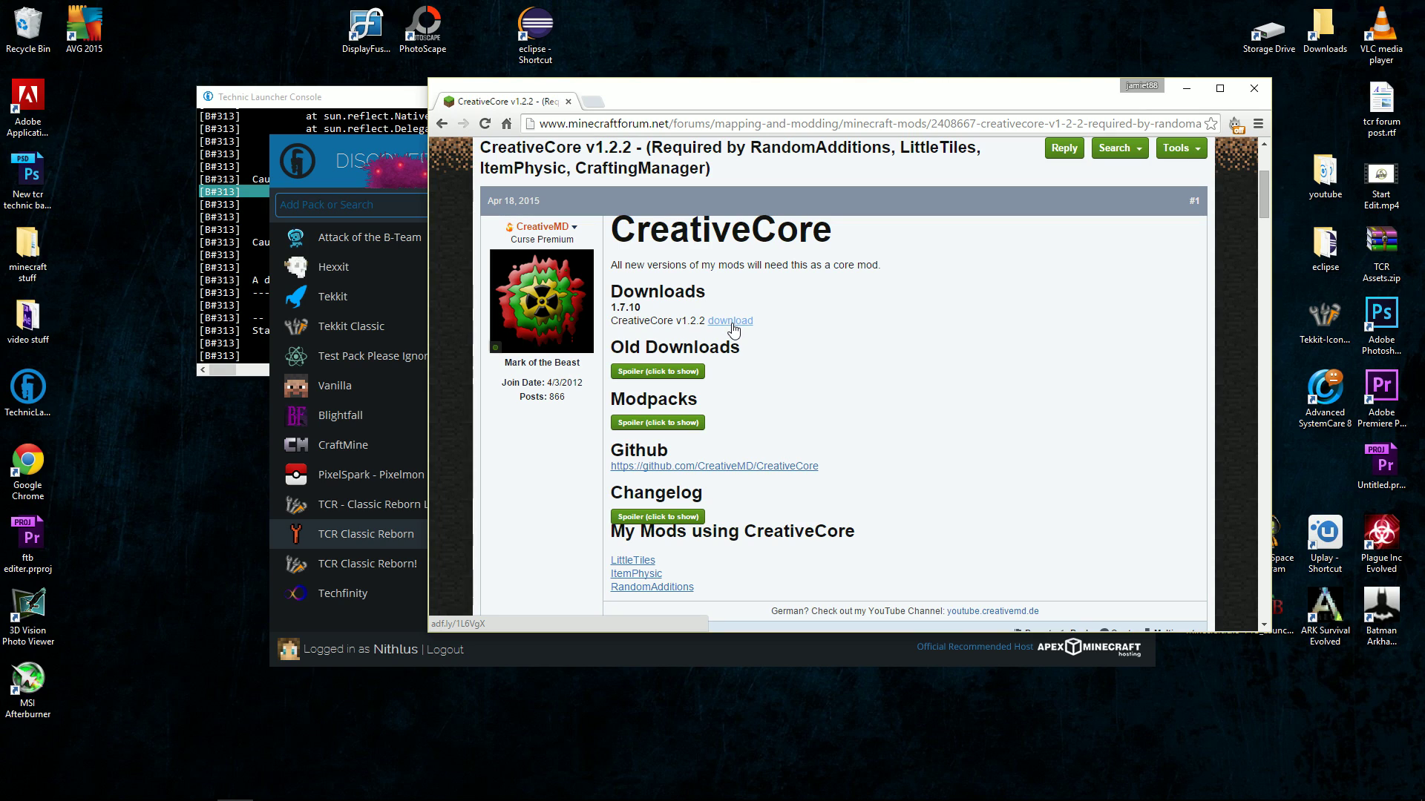
{"action": "left_click", "coordinate": [731, 321]}
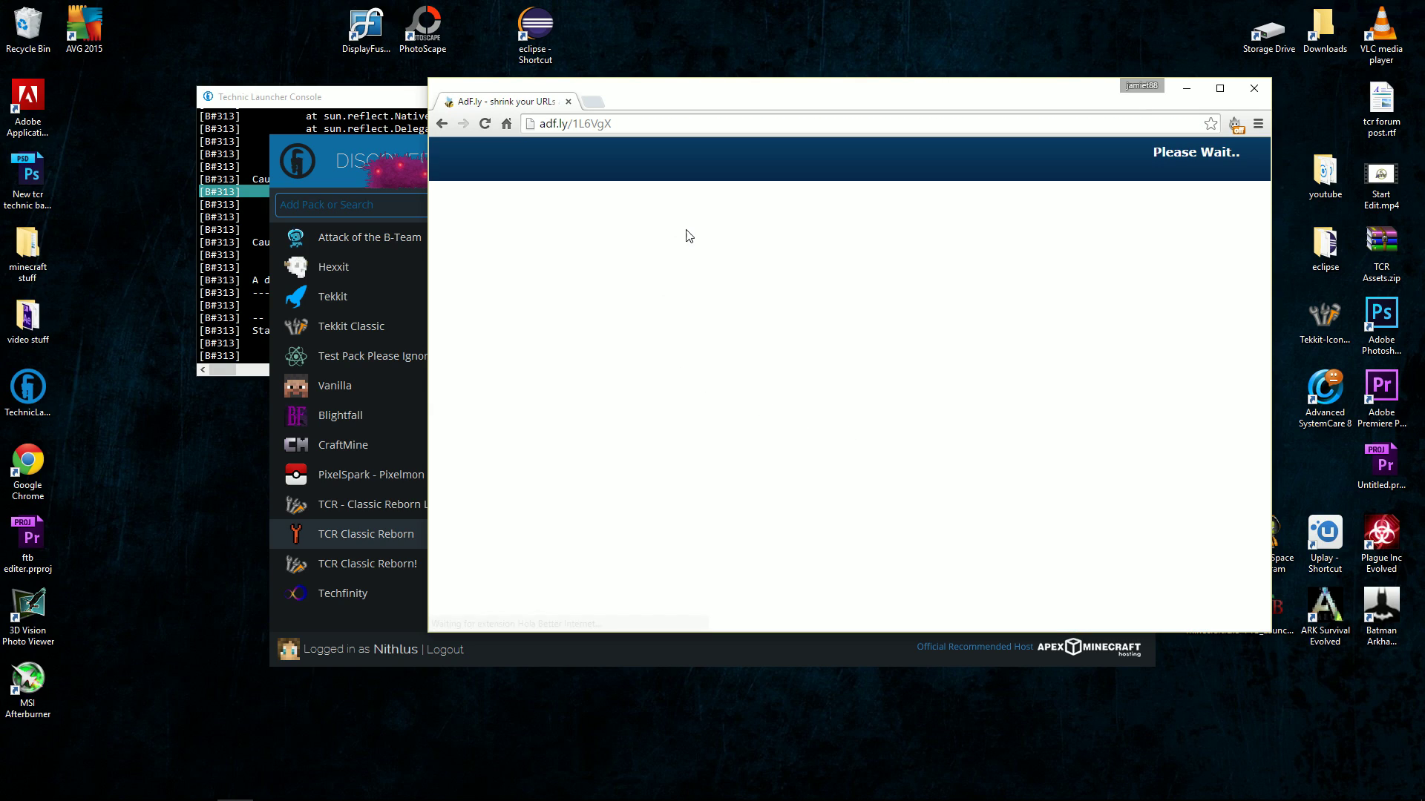